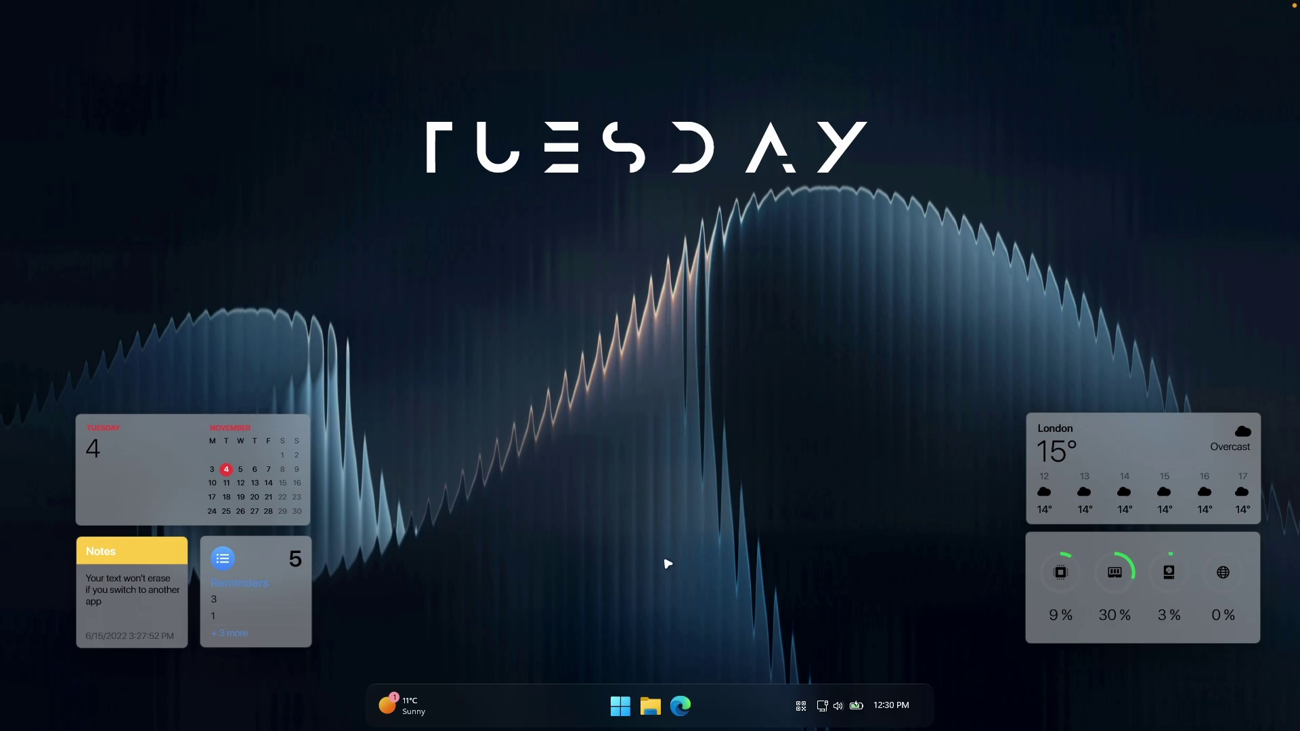
left_click(620, 706)
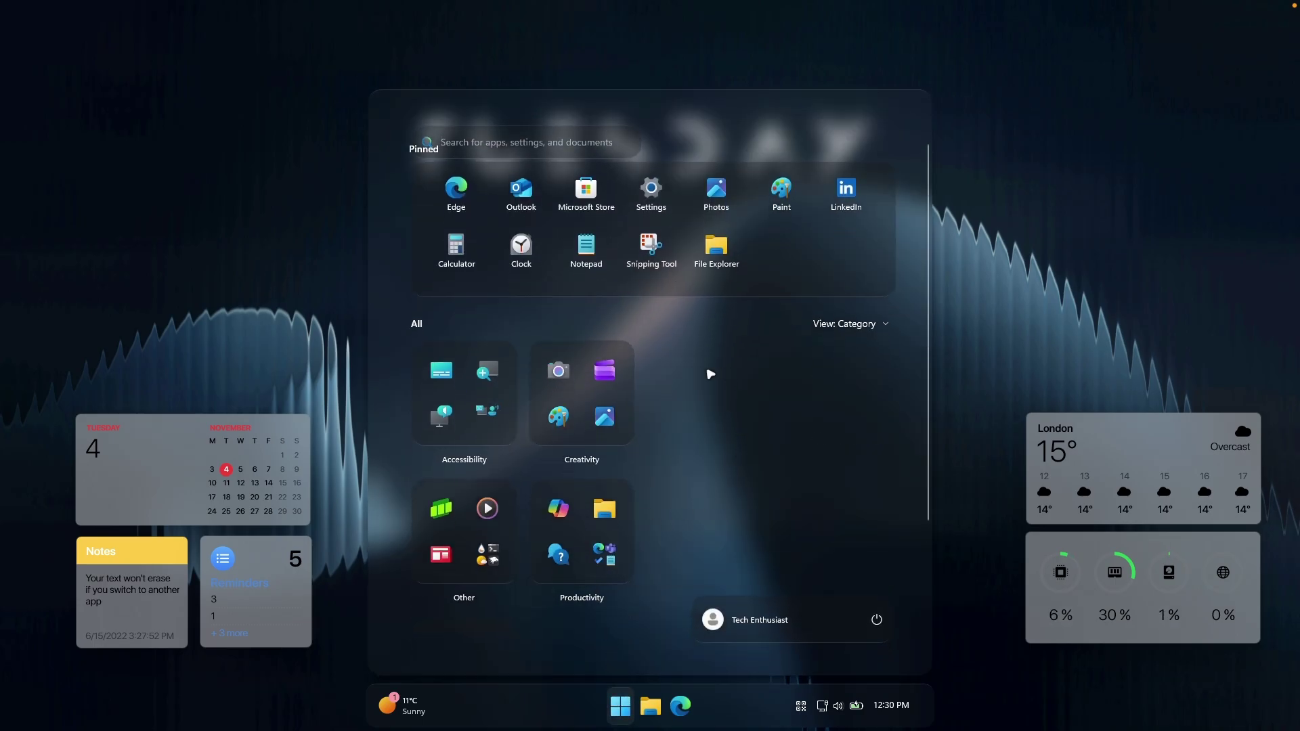
scroll(743, 400, "down", 2)
scroll(812, 386, "up", 2)
left_click(996, 315)
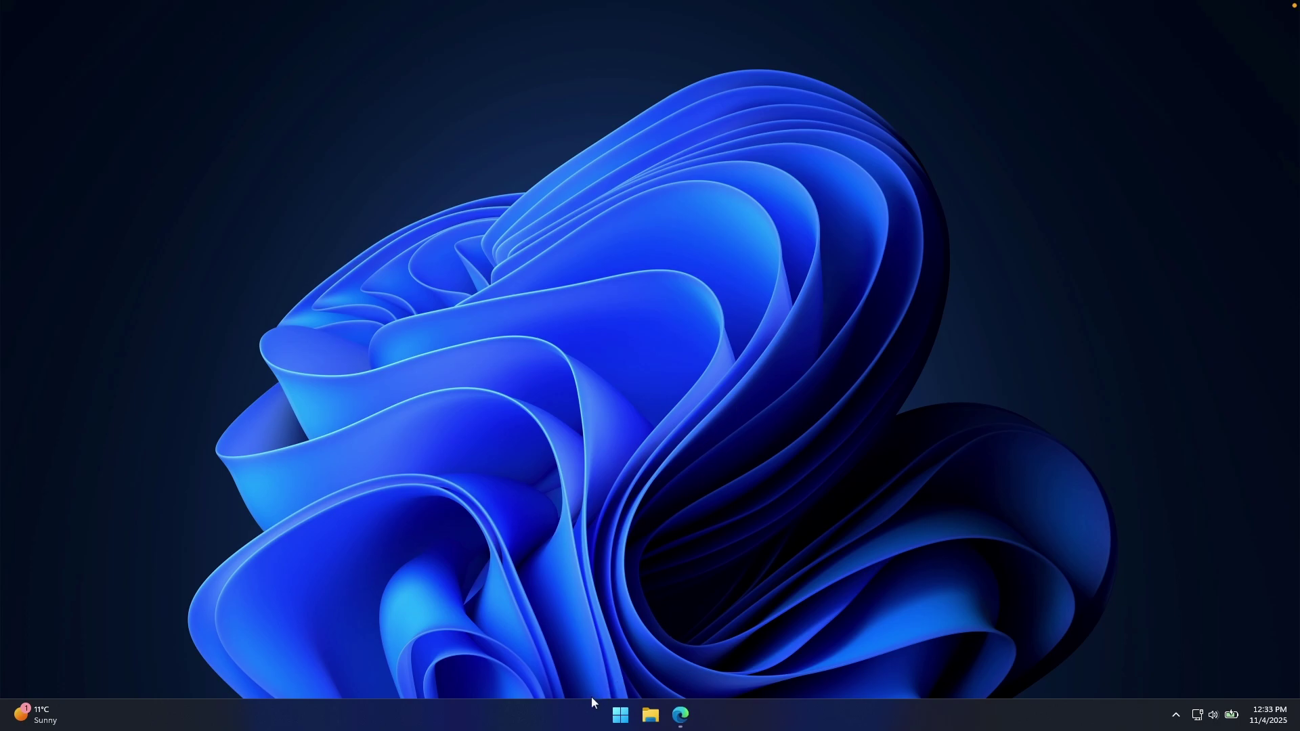
left_click(621, 715)
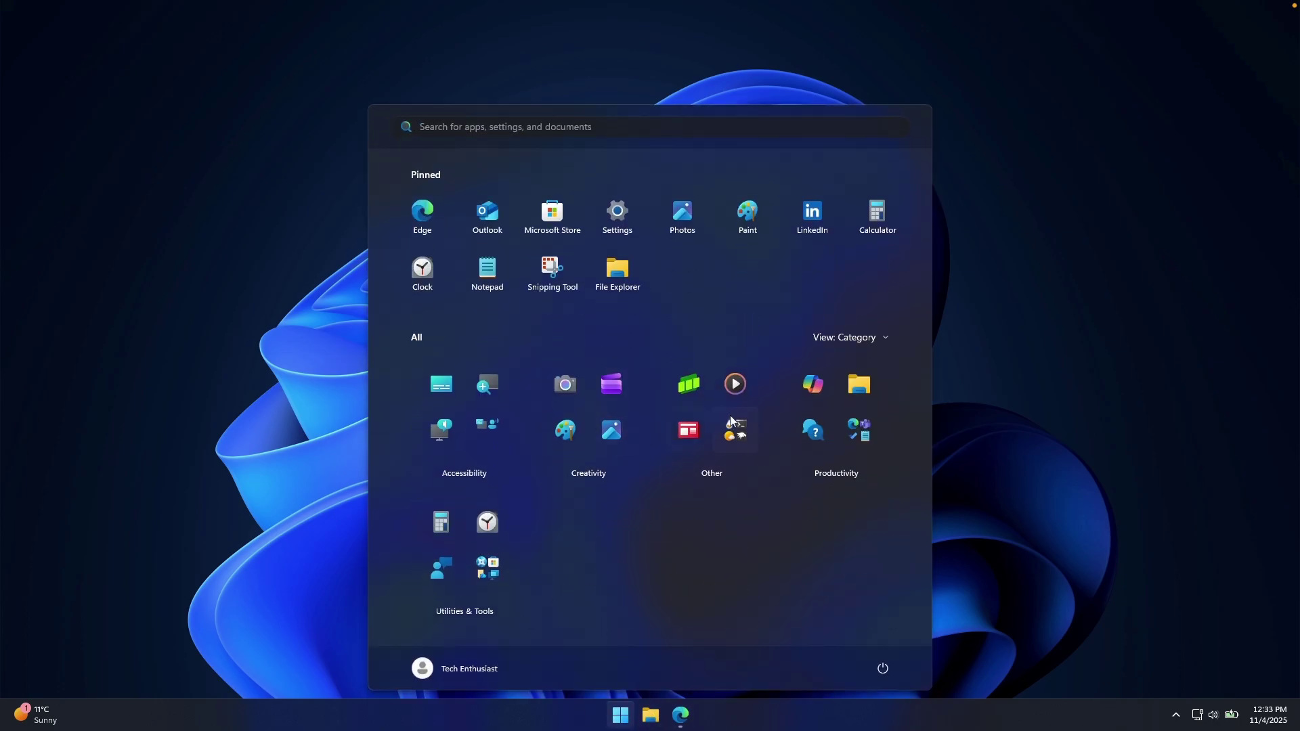
left_click(972, 402)
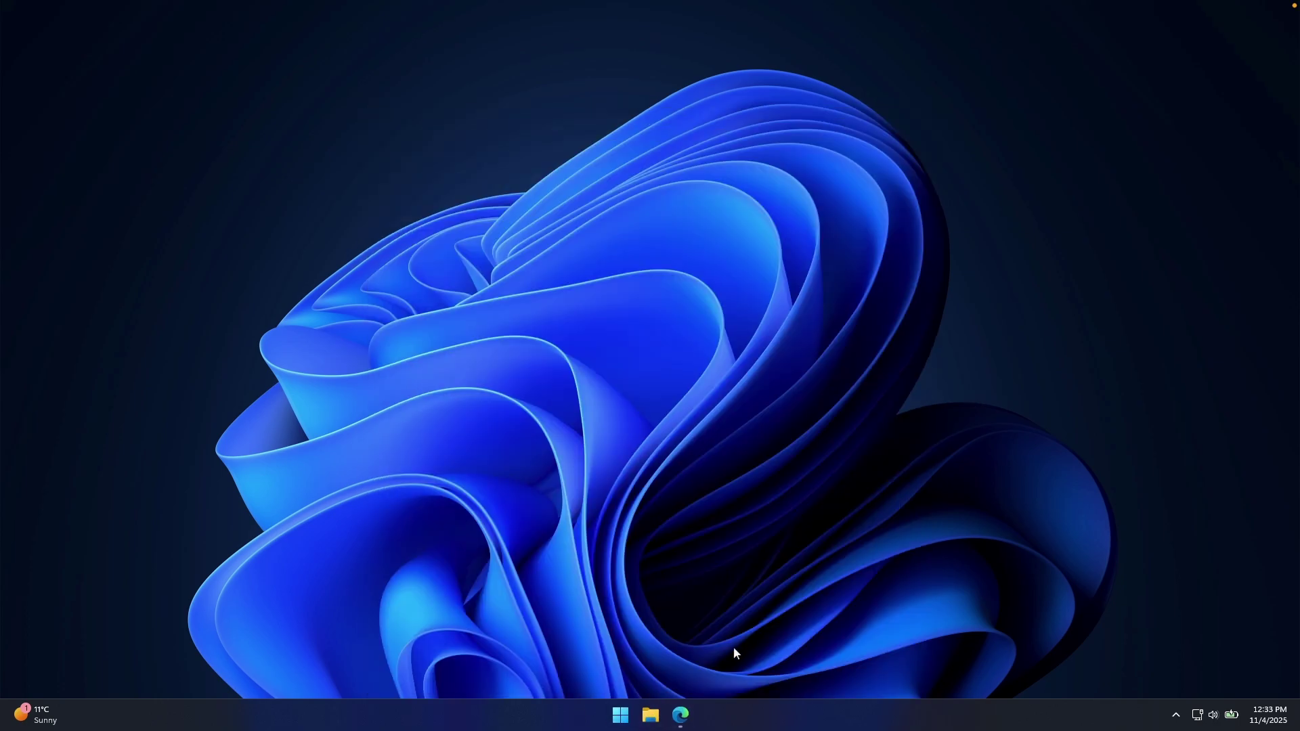
Step: View the Windhawk website in Edge, and locate the windhawk_setup installer in the Downloads folder
left_click(681, 715)
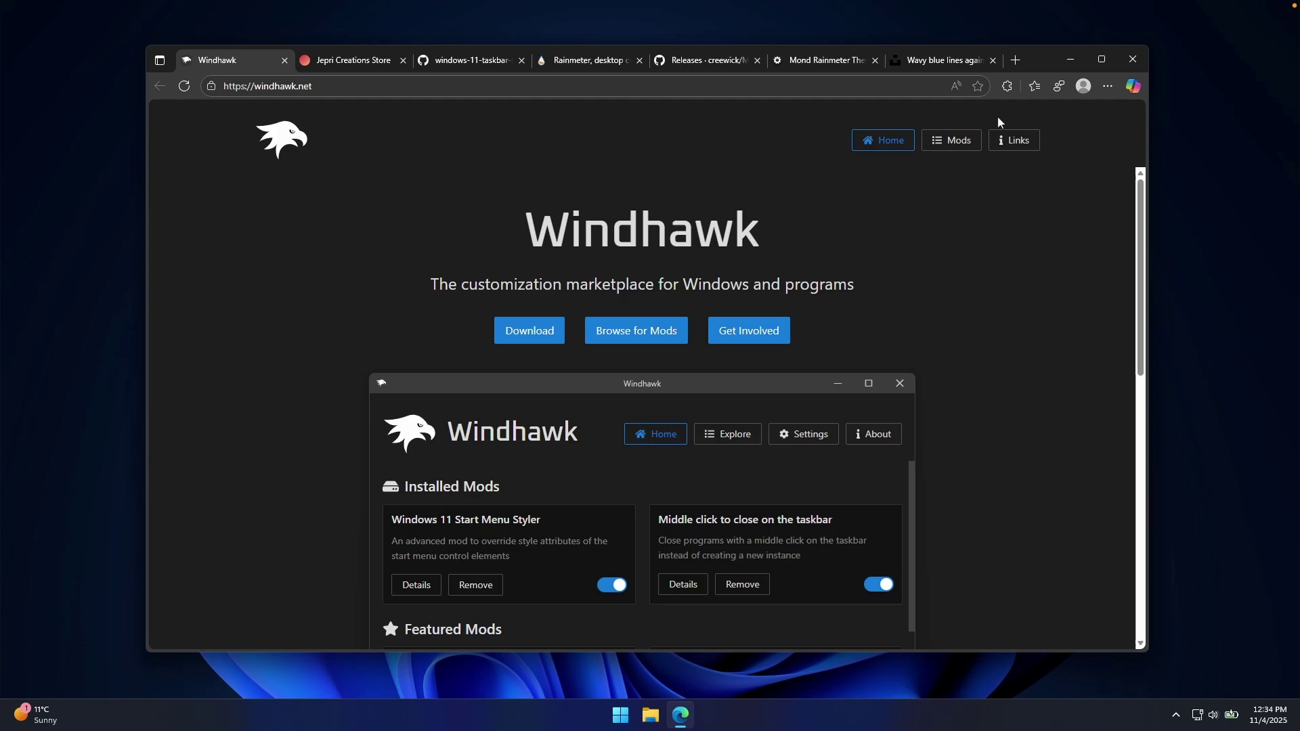
left_click(681, 715)
left_click(651, 714)
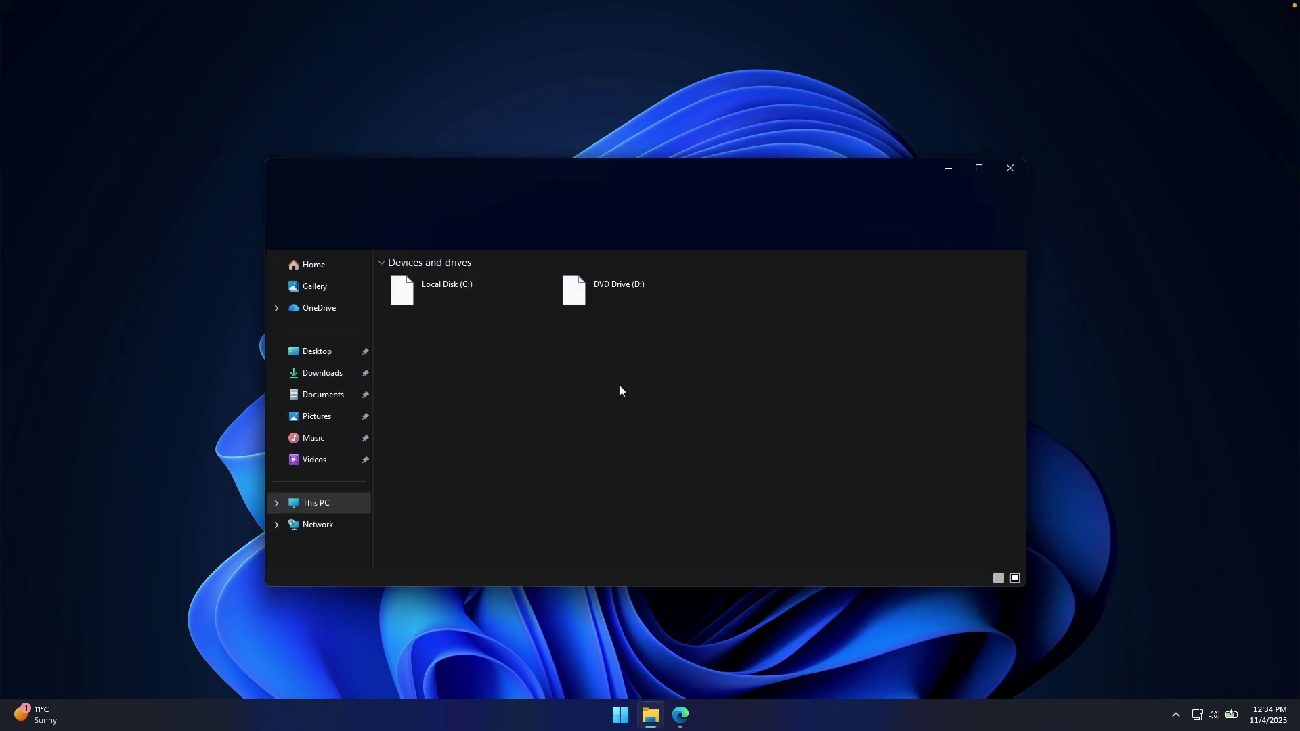
left_click(338, 373)
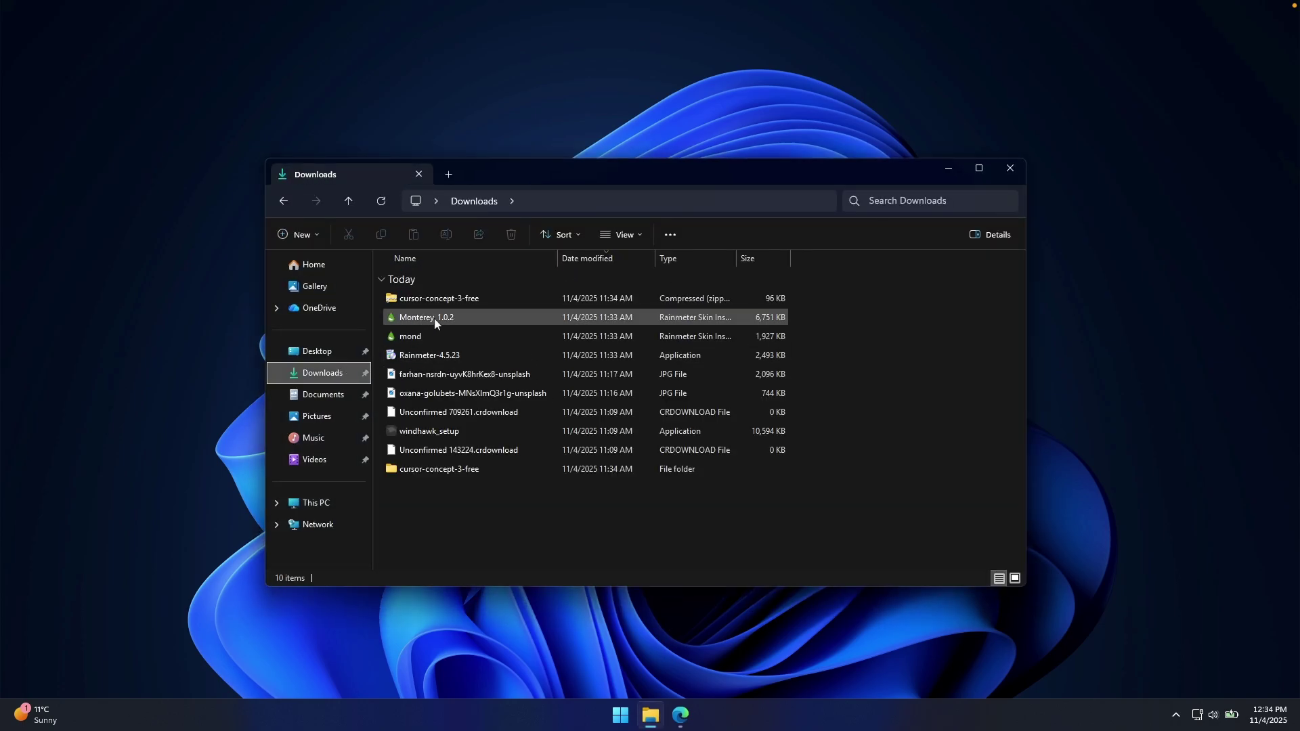
left_click(444, 431)
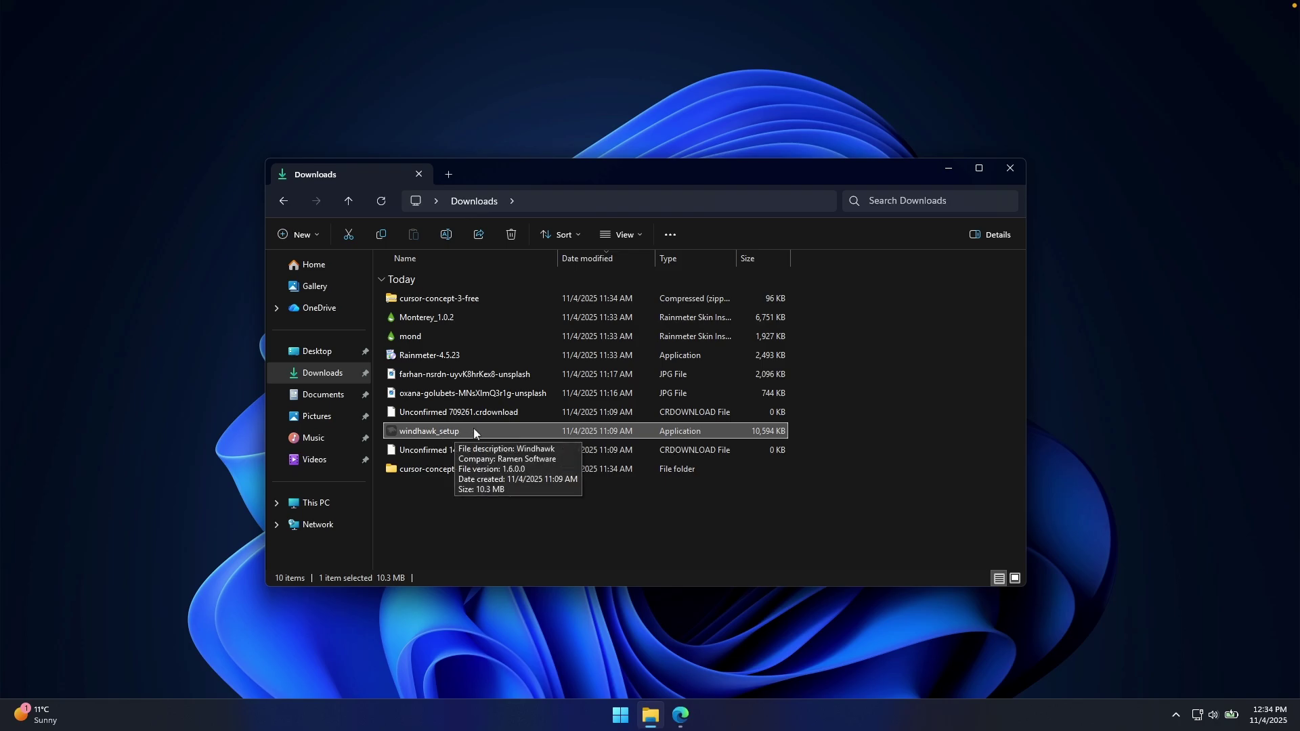
left_click(946, 170)
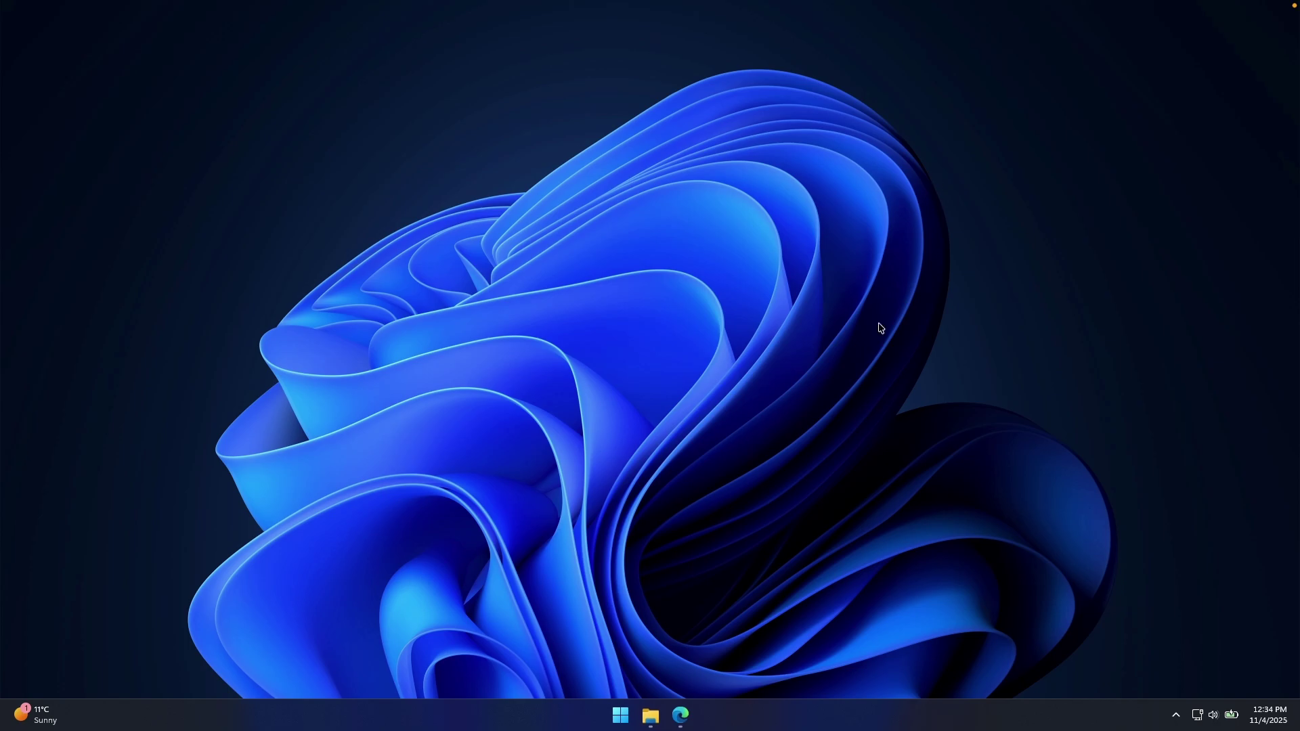
Step: Search Windows for "windhawk" and launch the Windhawk app
left_click(626, 711)
type("win")
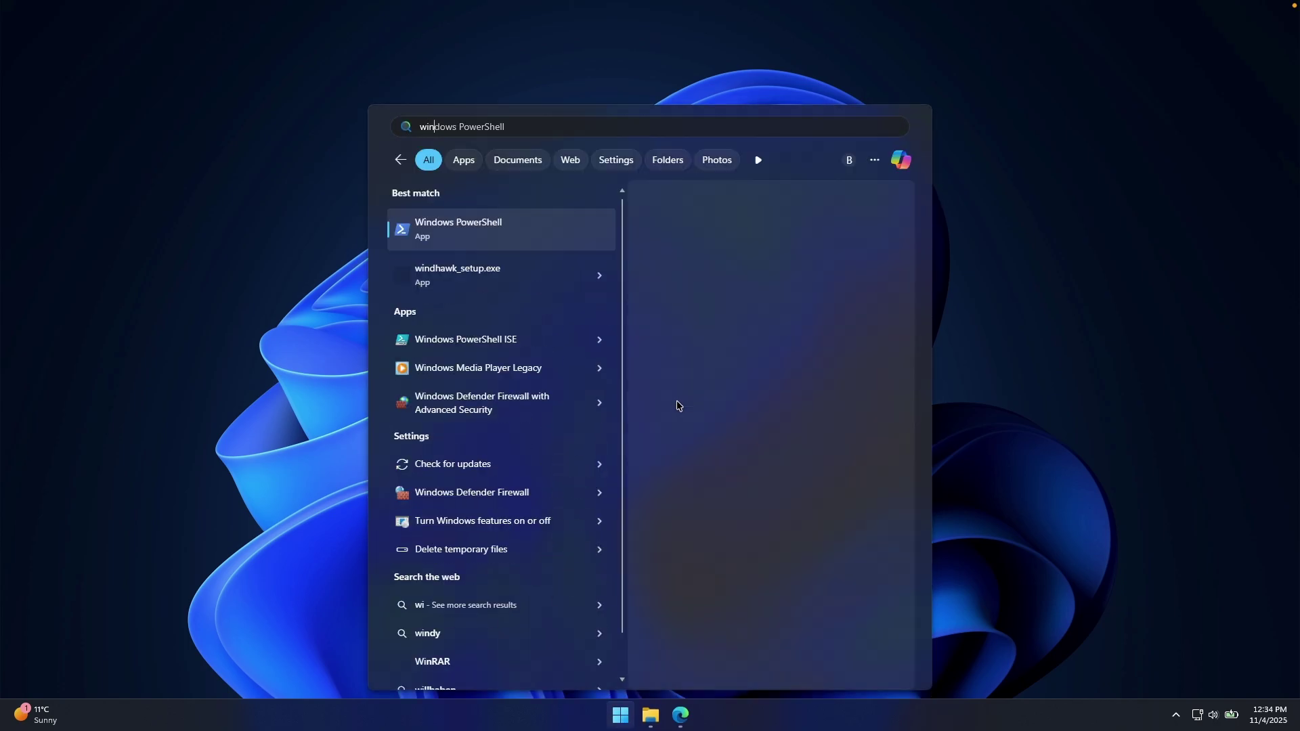
type("dhawk")
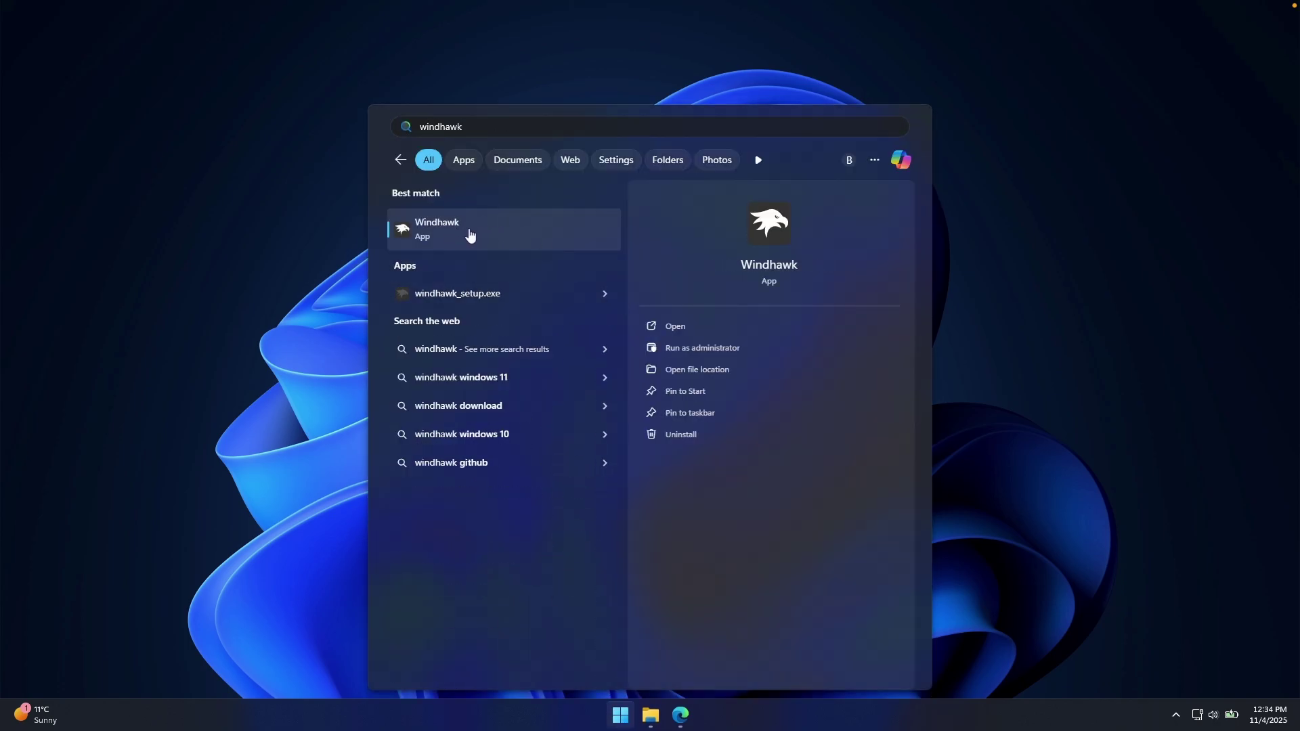
left_click(473, 229)
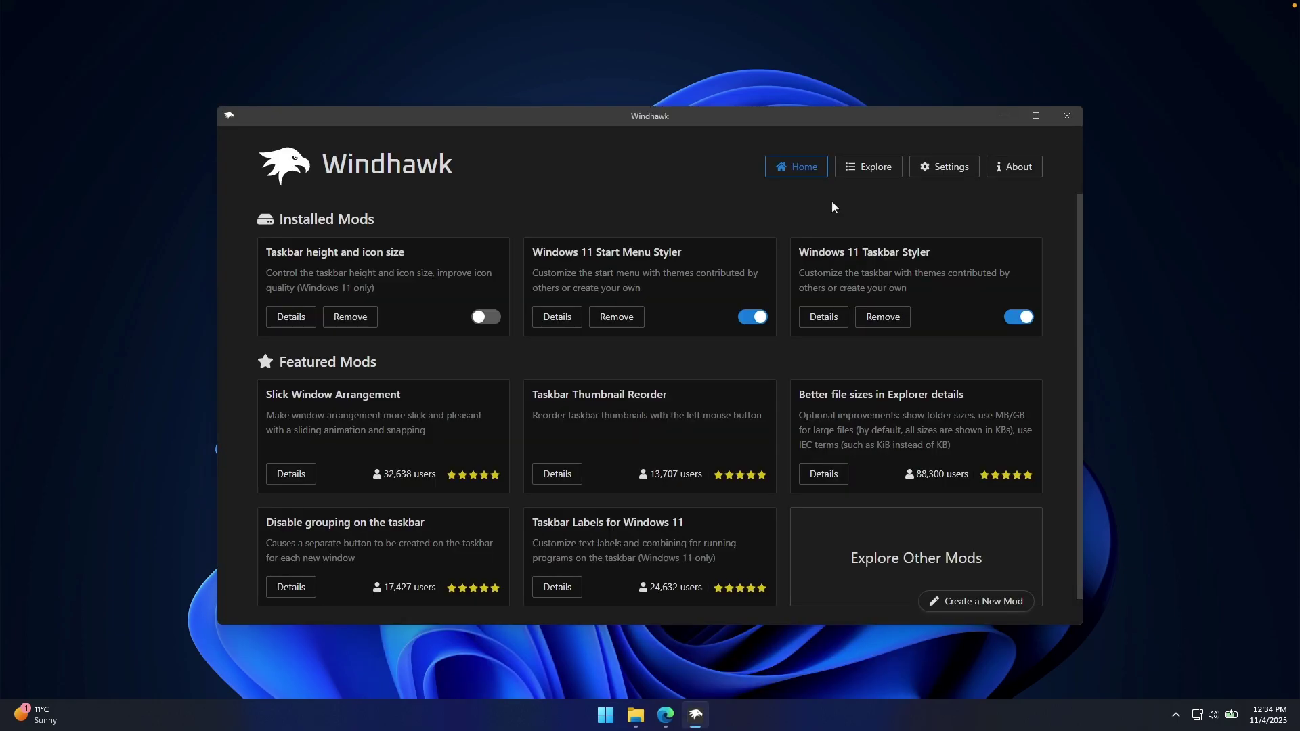
Step: Search Windhawk's mod catalogue for "Windows 11 Taskbar Styler" using its copied name, and open that mod's details
left_click_drag(800, 252, 939, 260)
key("ctrl+c")
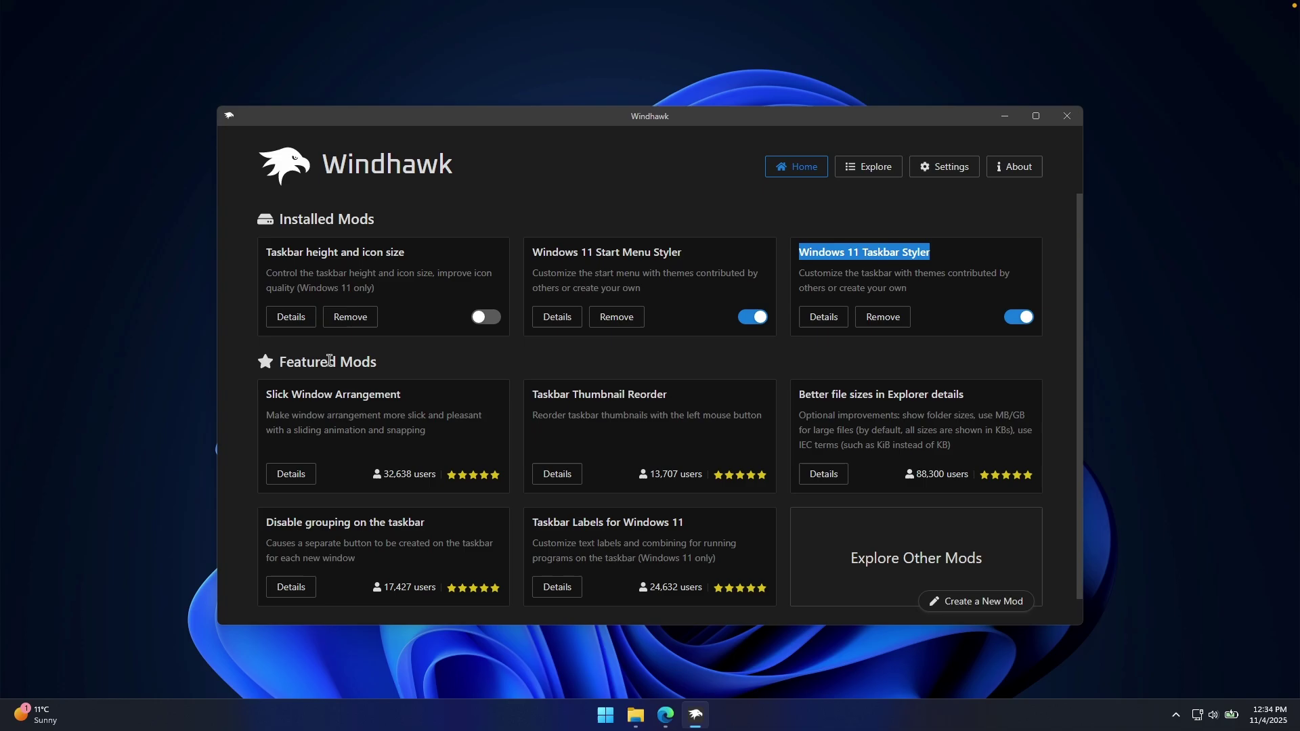
left_click(880, 167)
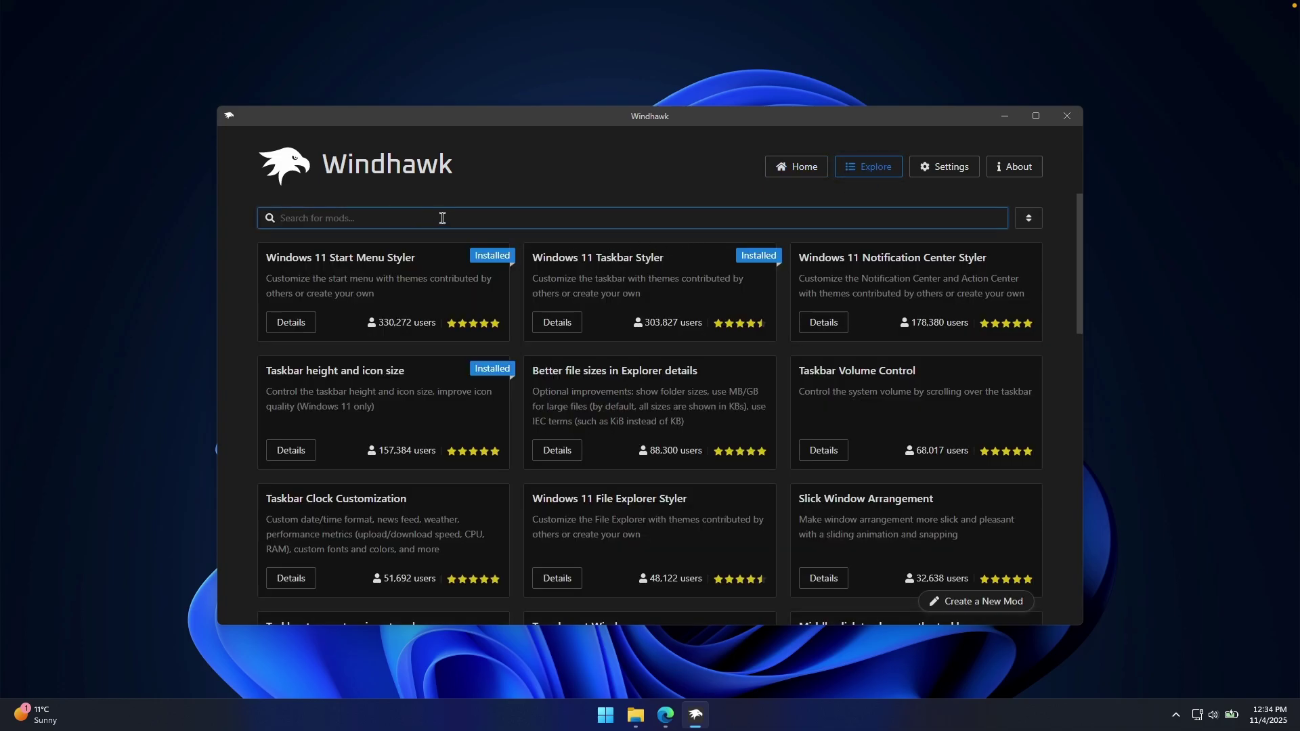
key("ctrl+v")
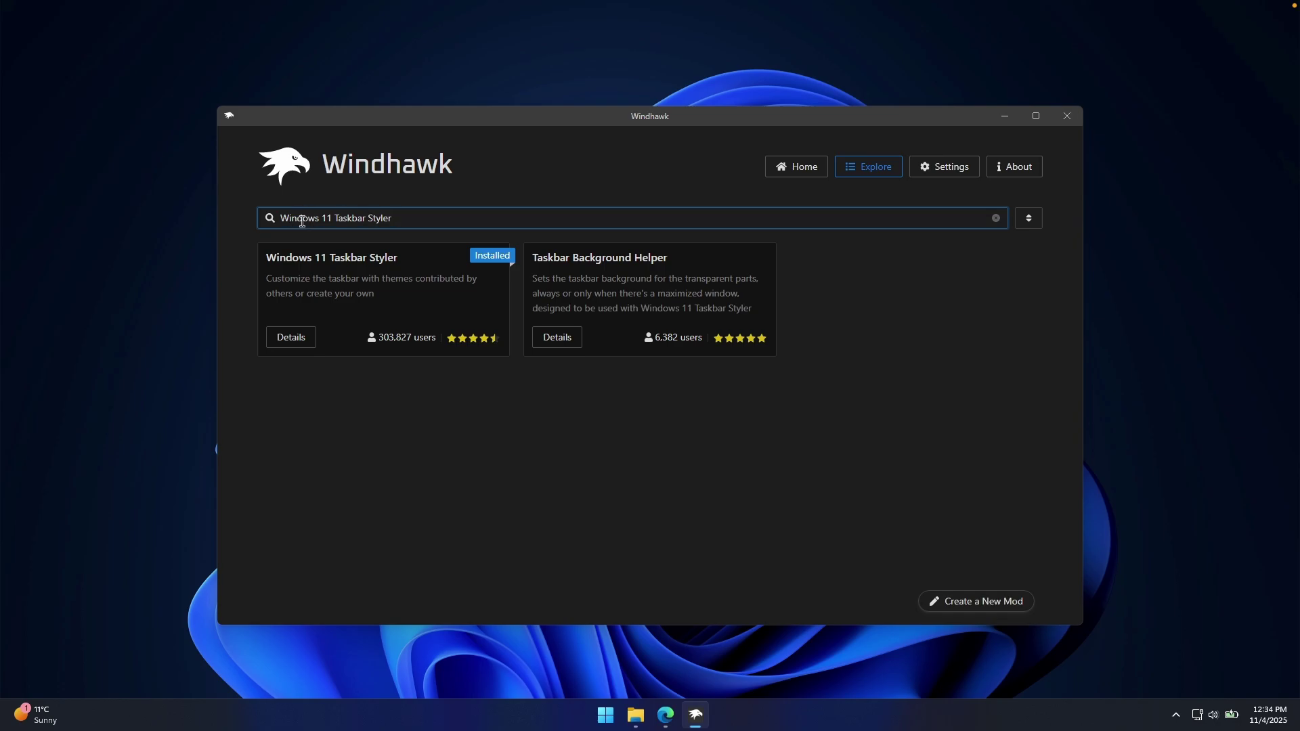
left_click(291, 337)
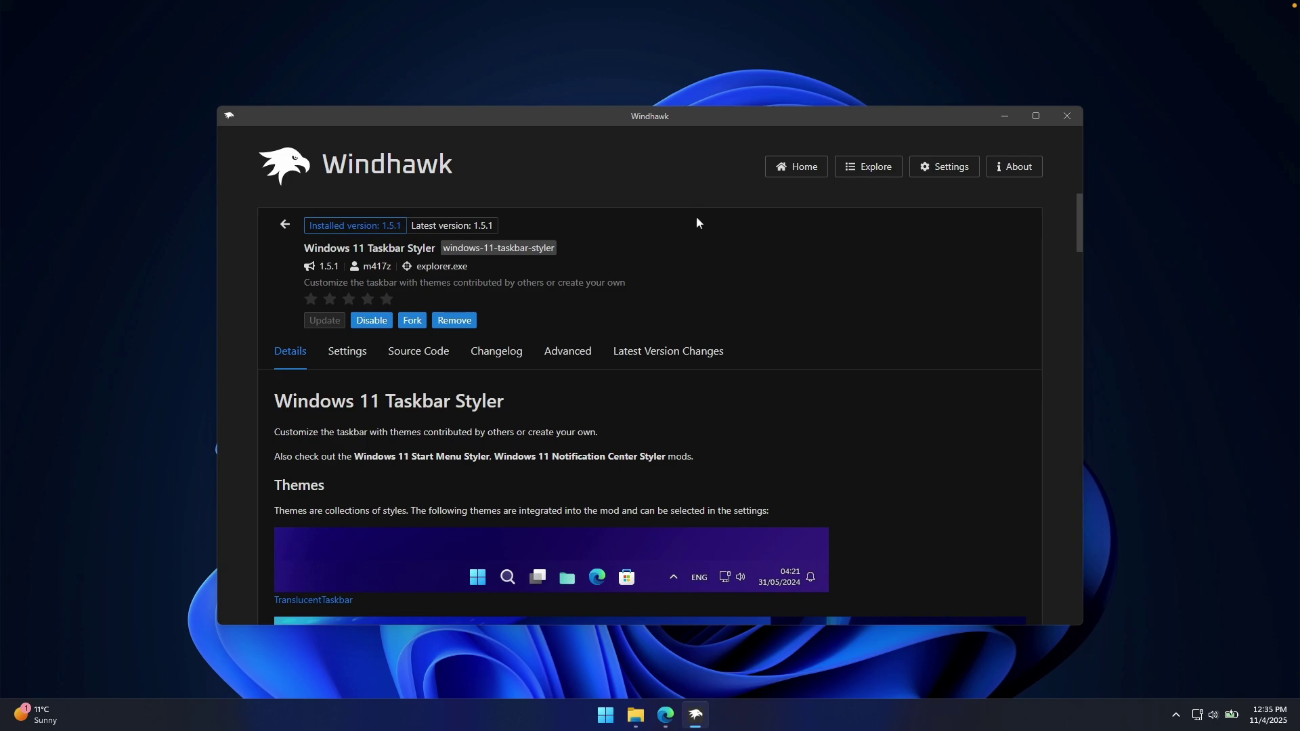
Step: Set the Windows 11 Taskbar Styler theme to WindowGlass and save the mod's settings
left_click(347, 351)
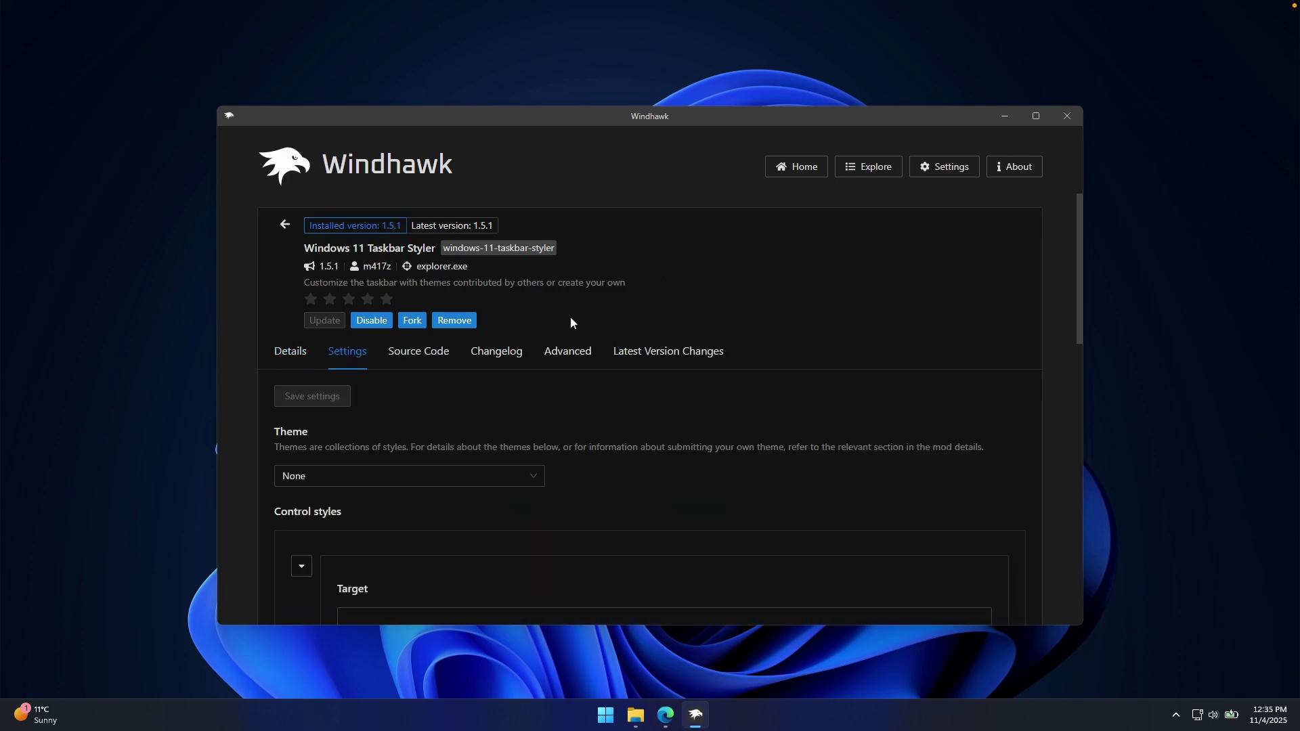
left_click(379, 477)
scroll(395, 395, "down", 5)
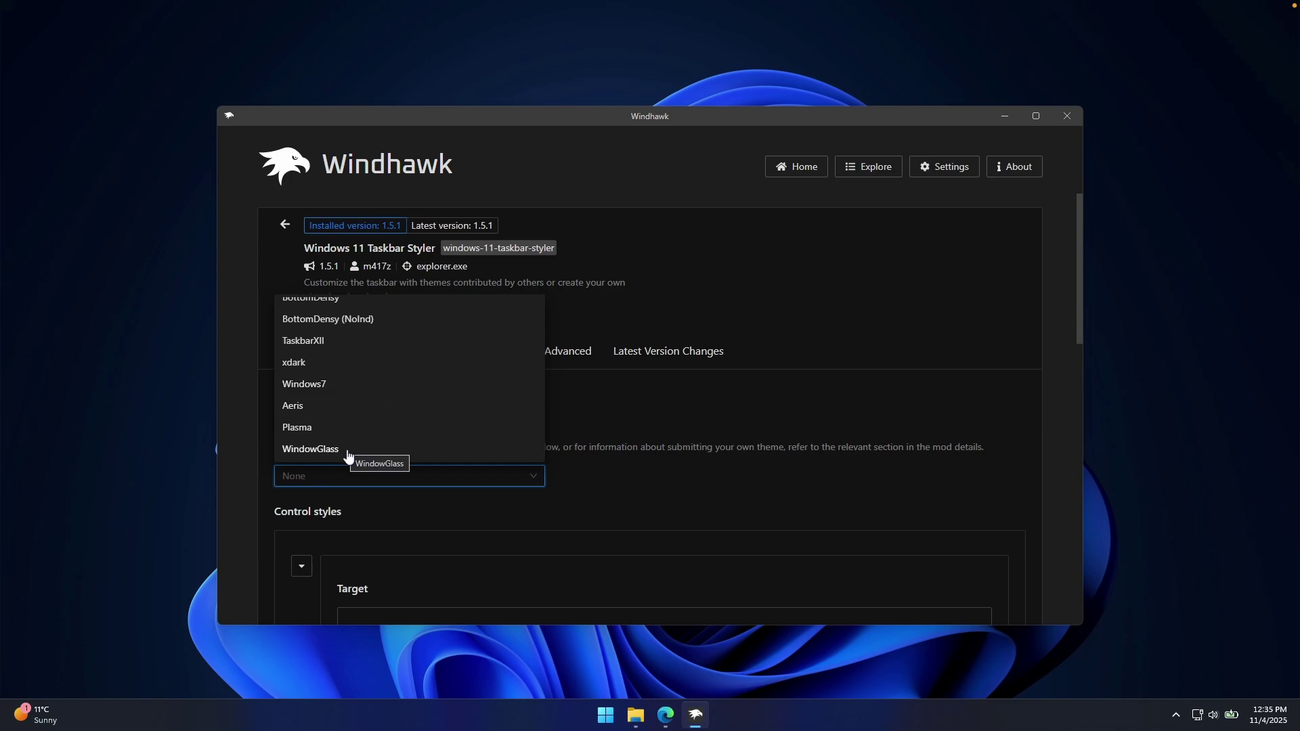
left_click(318, 450)
left_click(326, 398)
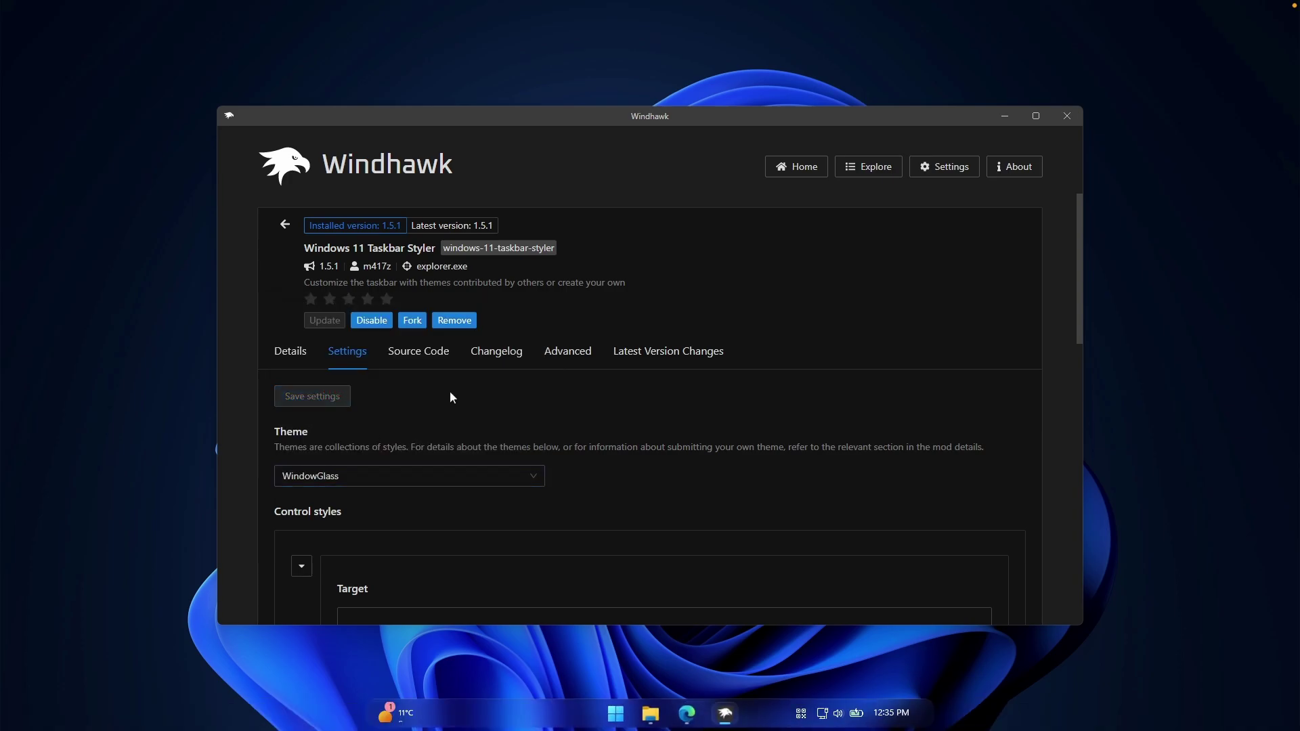
left_click(605, 713)
left_click(991, 416)
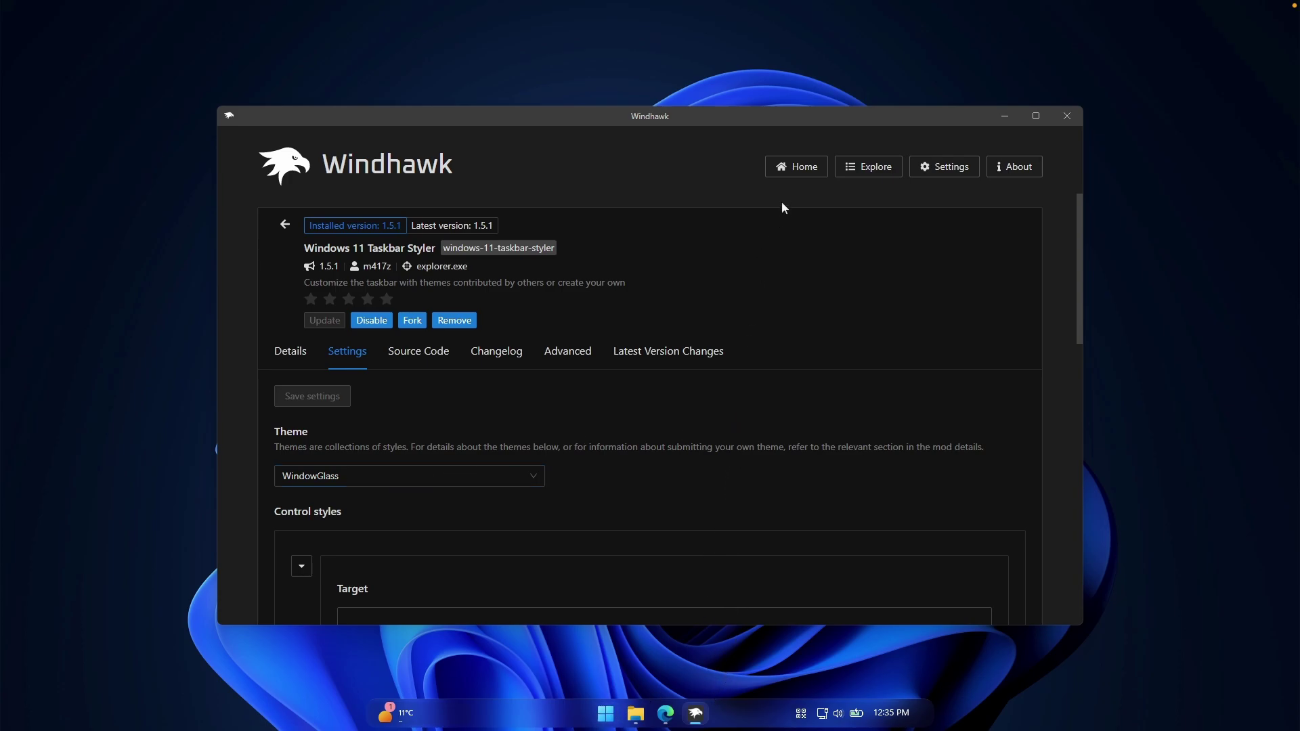
Step: Return to the installed mods and enable the "Taskbar height and icon size" mod
left_click(799, 177)
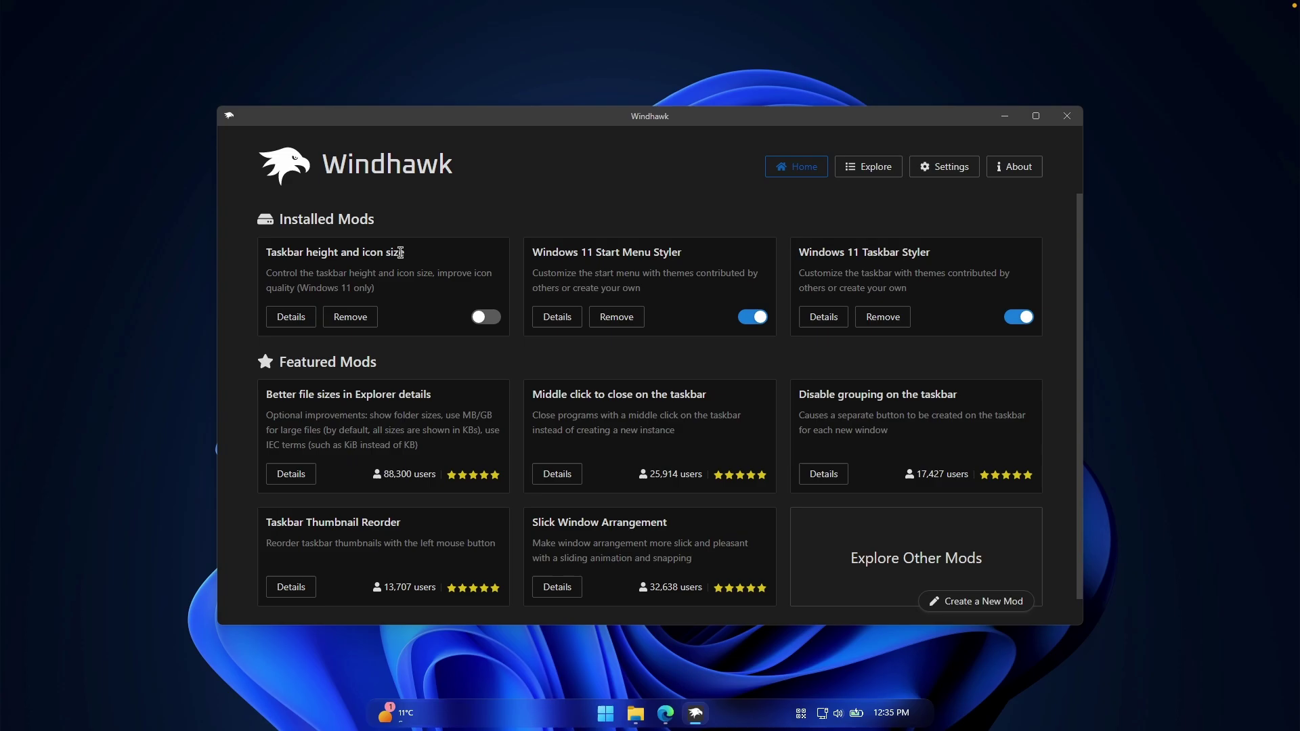
left_click_drag(409, 253, 265, 252)
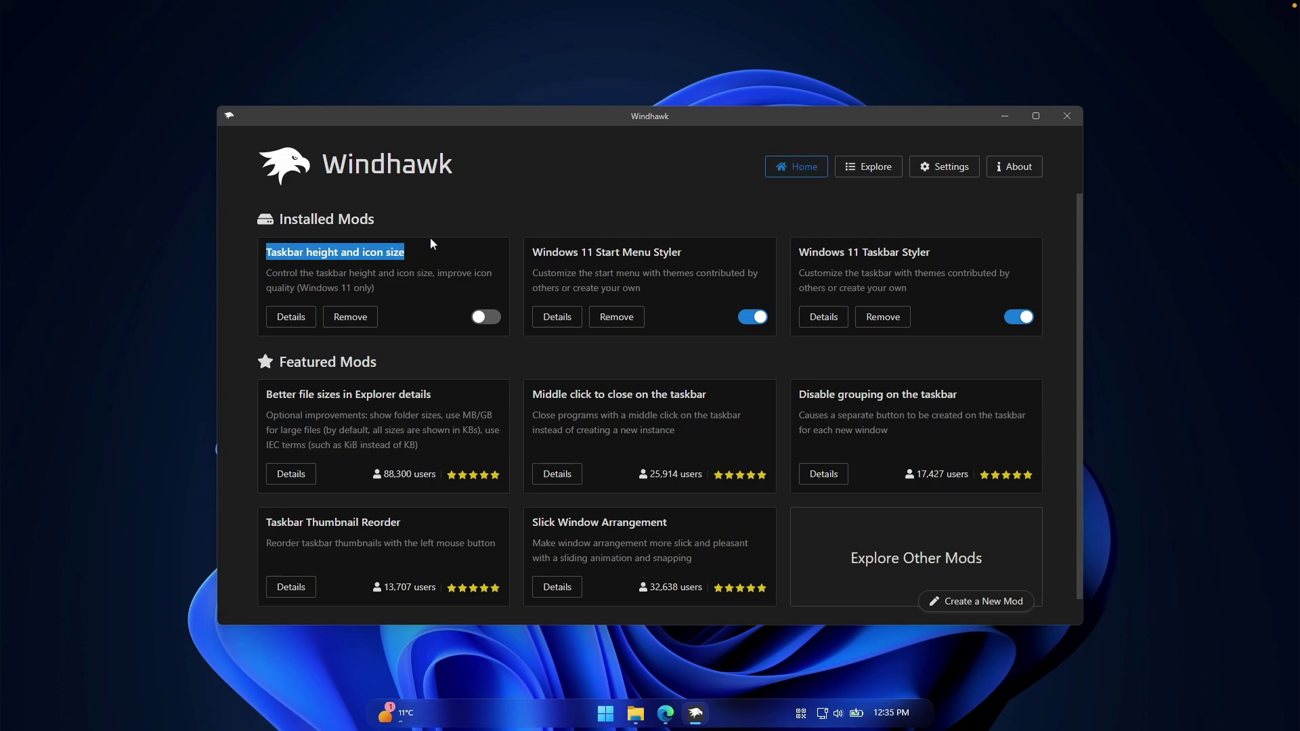
left_click(487, 317)
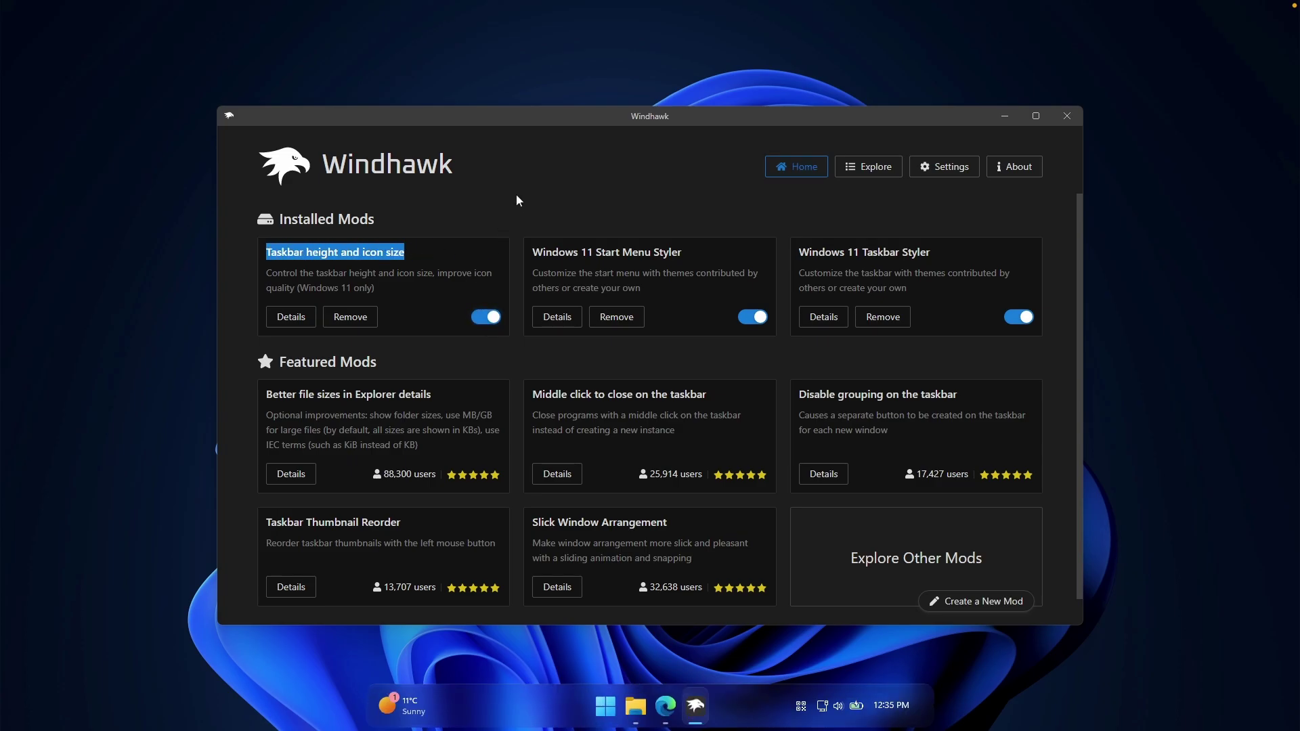
Step: Open the advanced options of the "Taskbar height and icon size" mod and clear its mod settings text
left_click(298, 318)
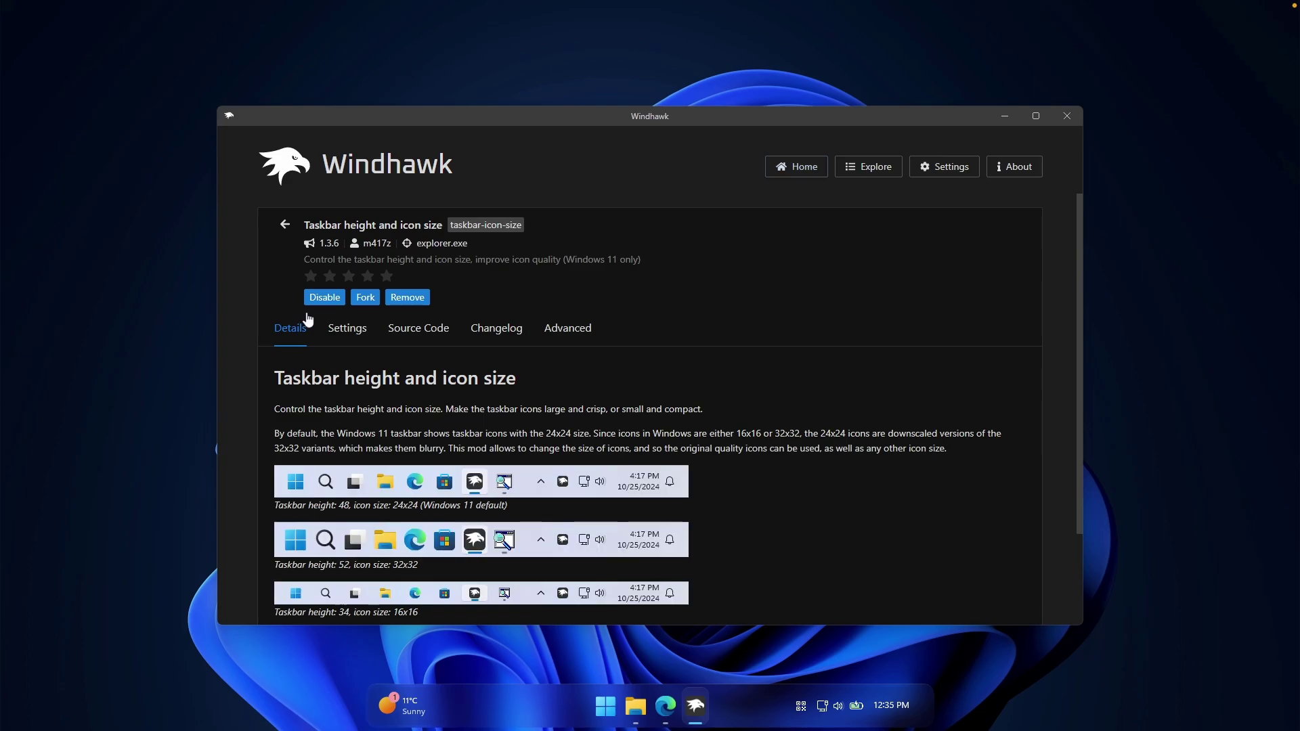
left_click(576, 329)
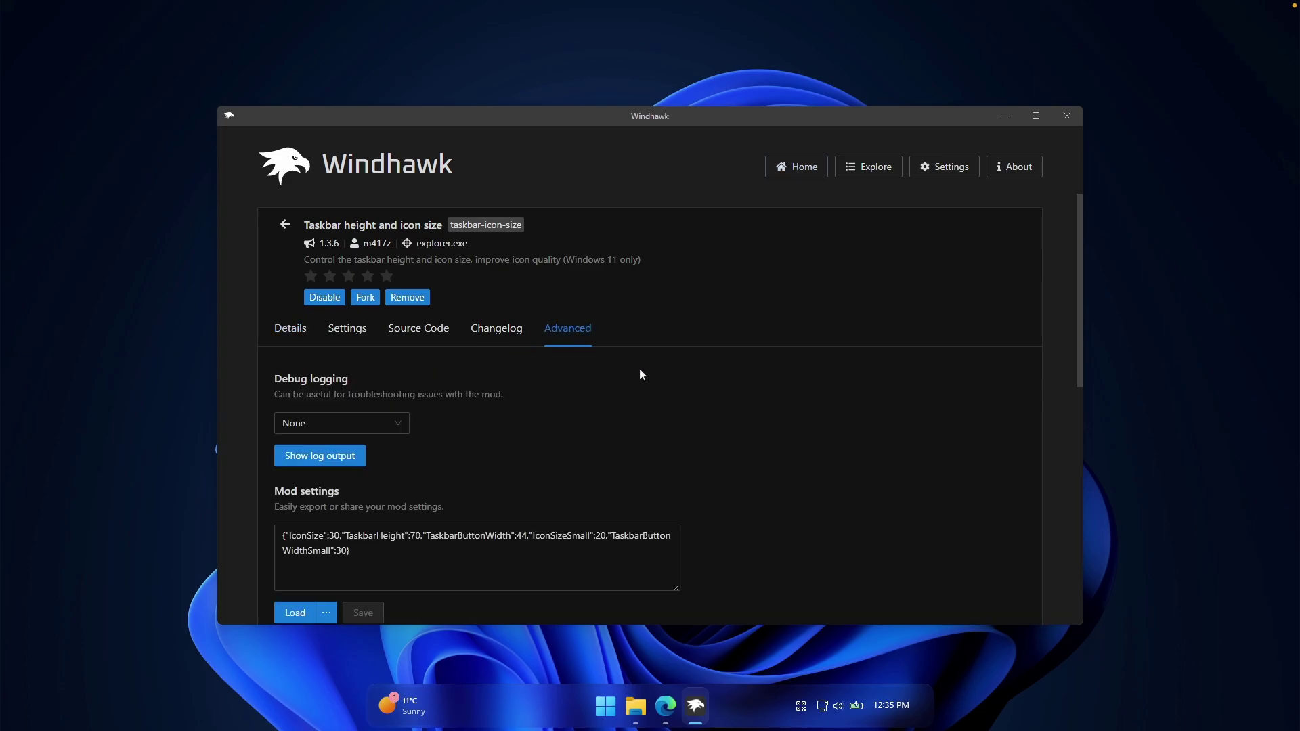
scroll(643, 375, "down", 1)
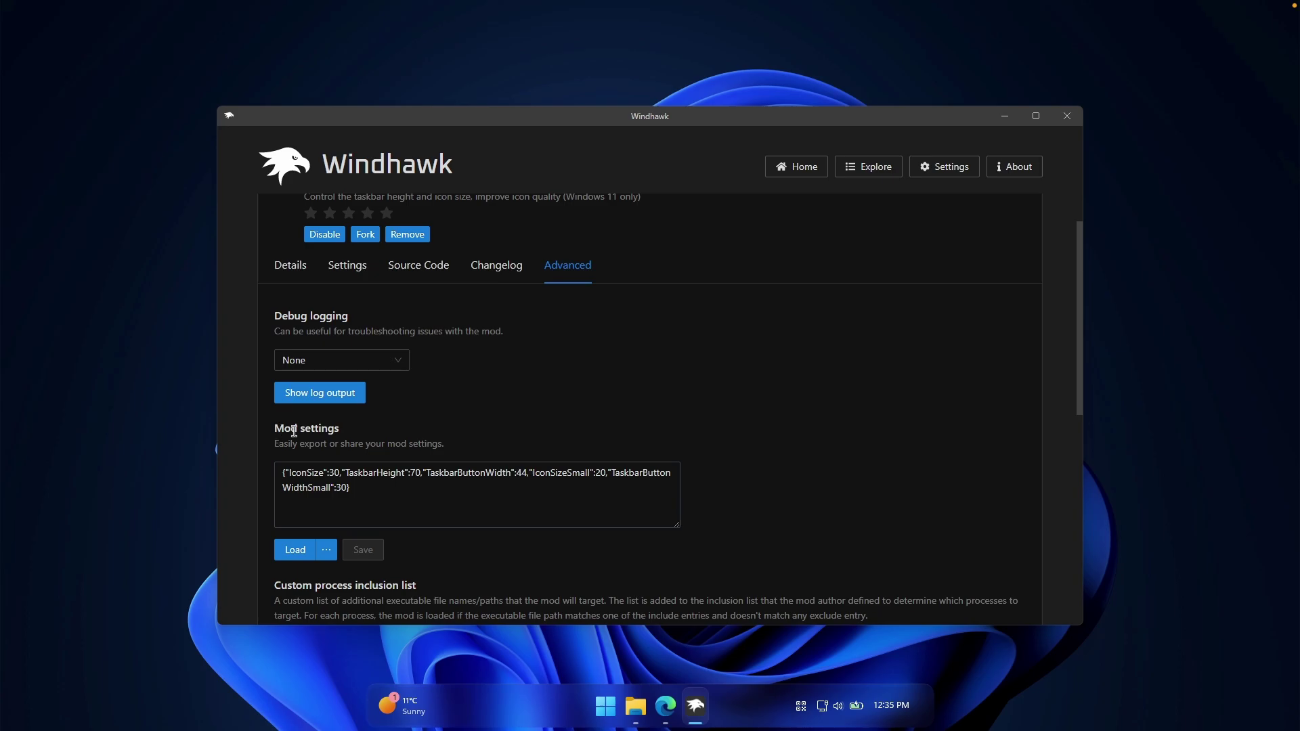
left_click_drag(368, 484, 269, 455)
key("BackSpace")
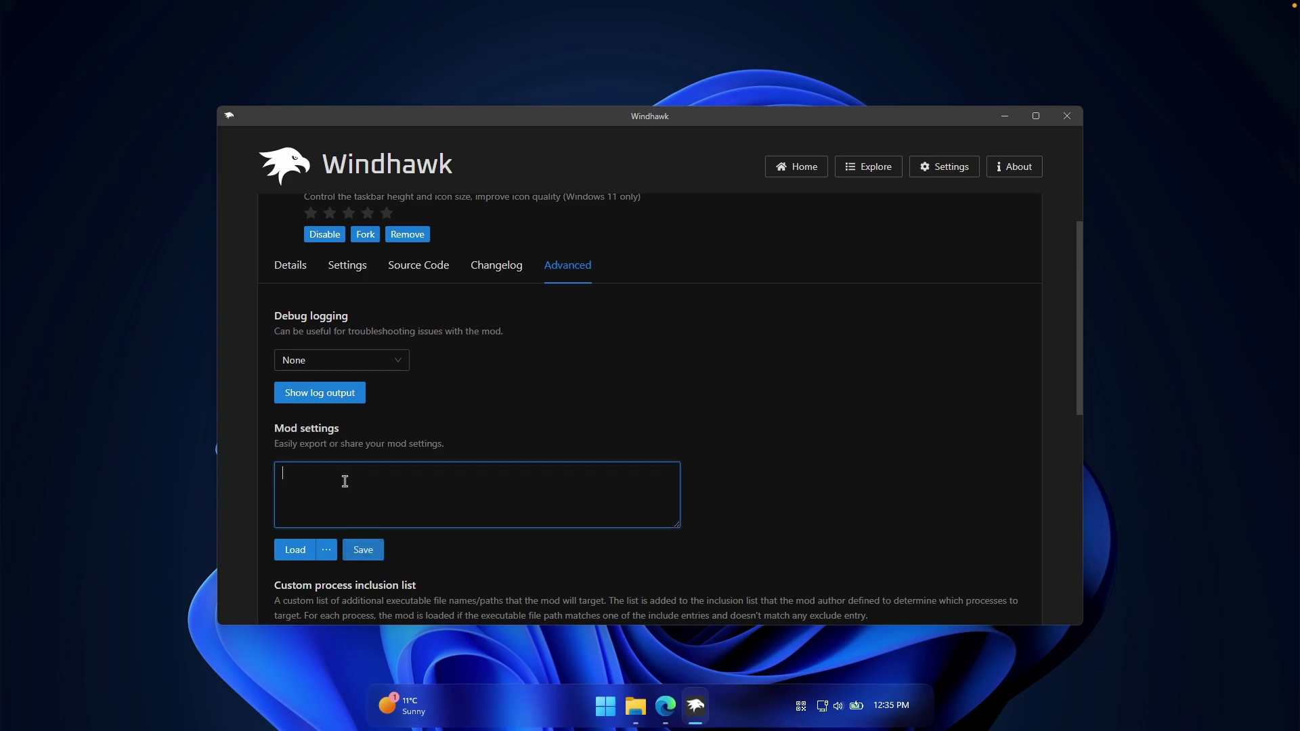
Step: Switch to Edge and copy the expanded JSON settings from the Note section of the WindowGlass README on GitHub
key("alt+Tab")
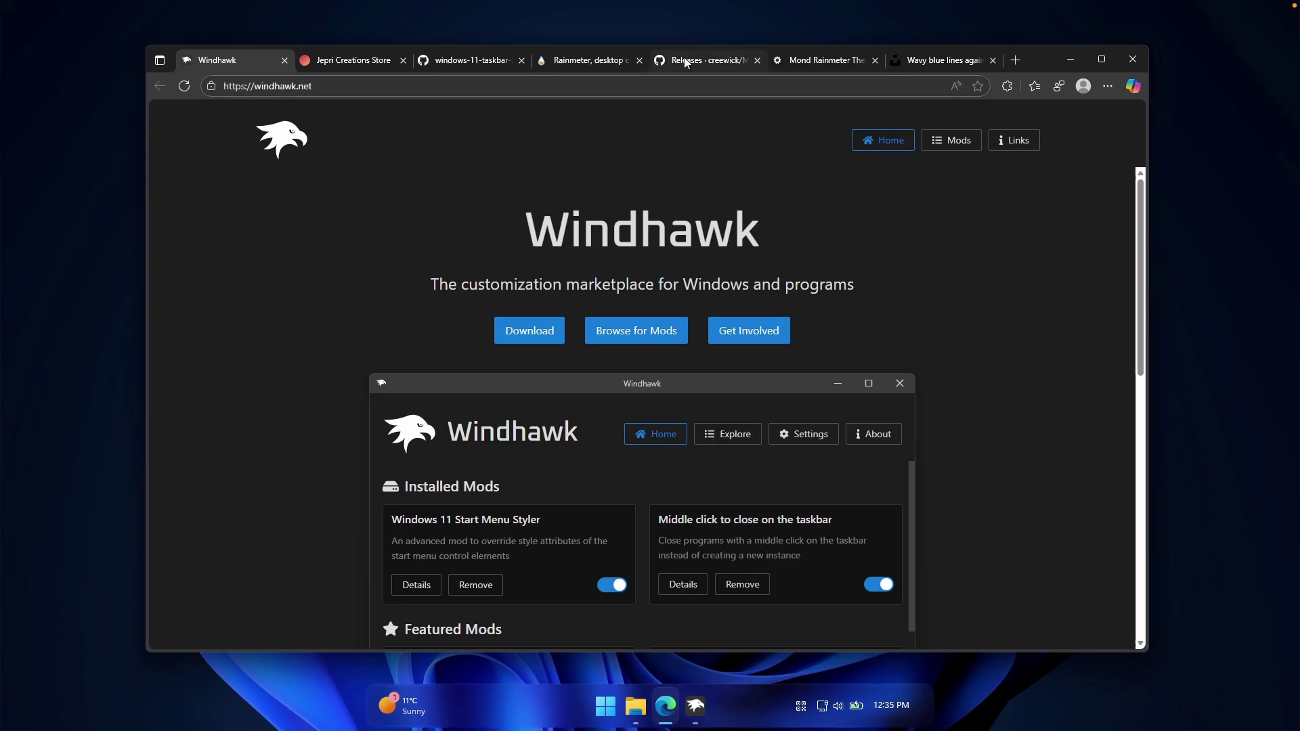
left_click(472, 61)
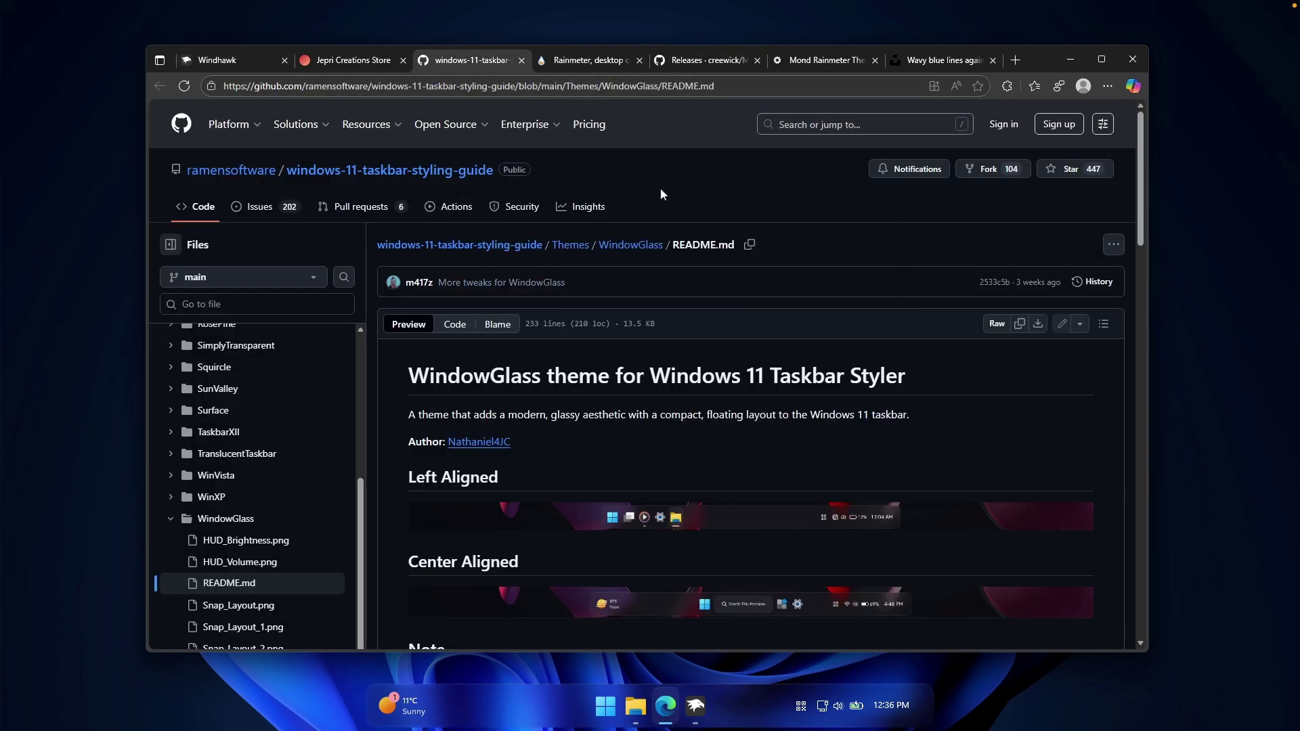
scroll(684, 217, "down", 1)
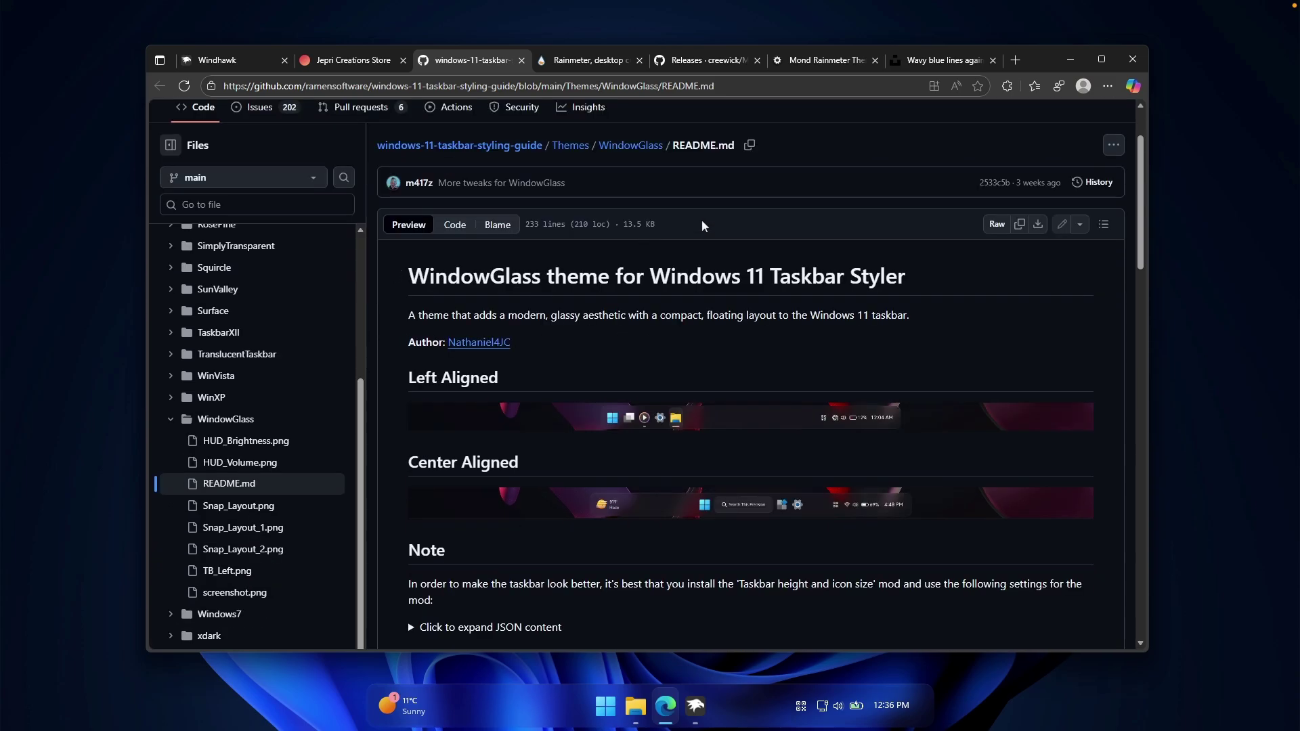
scroll(705, 258, "down", 3)
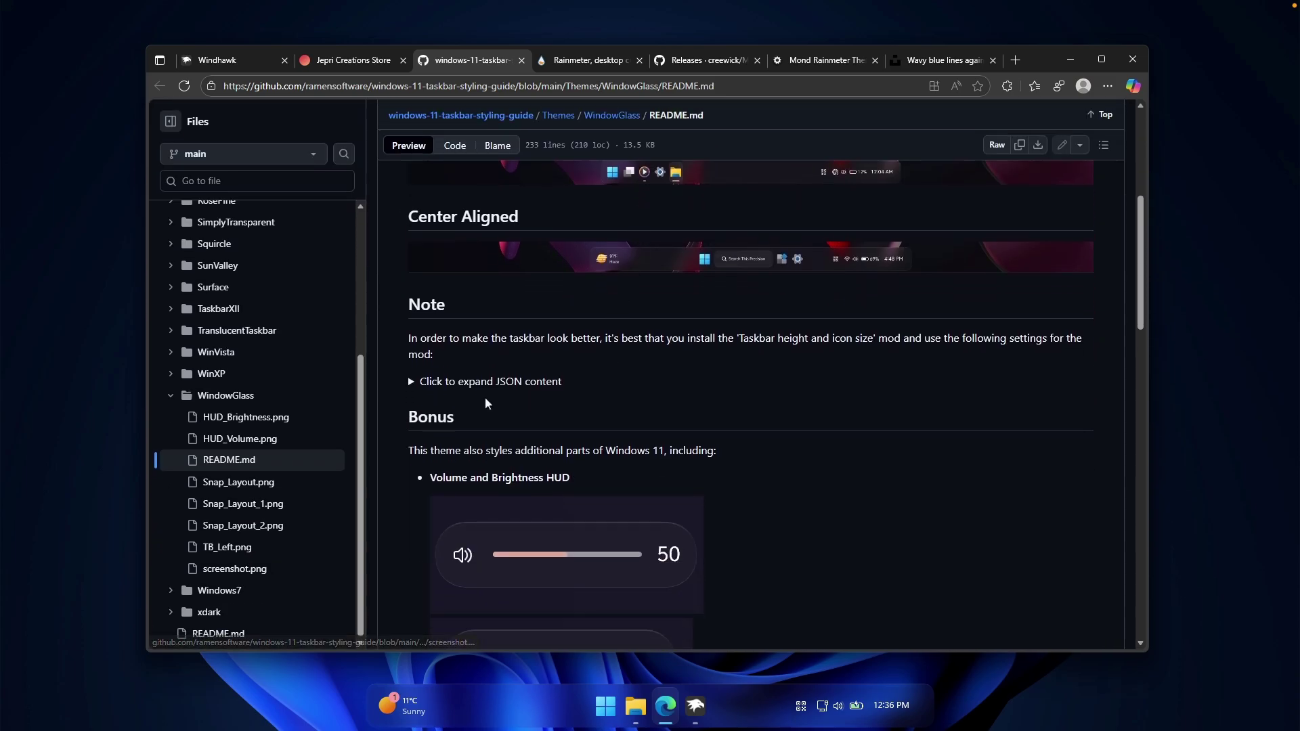
left_click(411, 383)
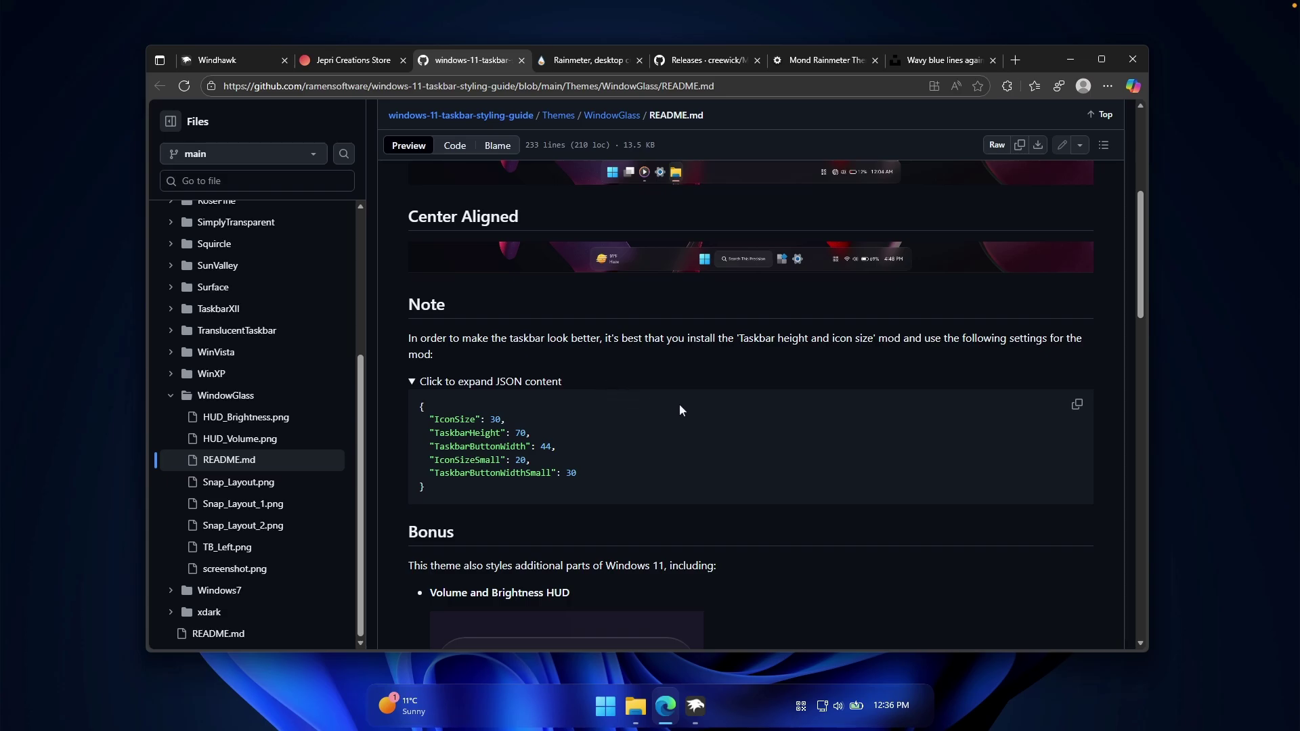
left_click(1077, 406)
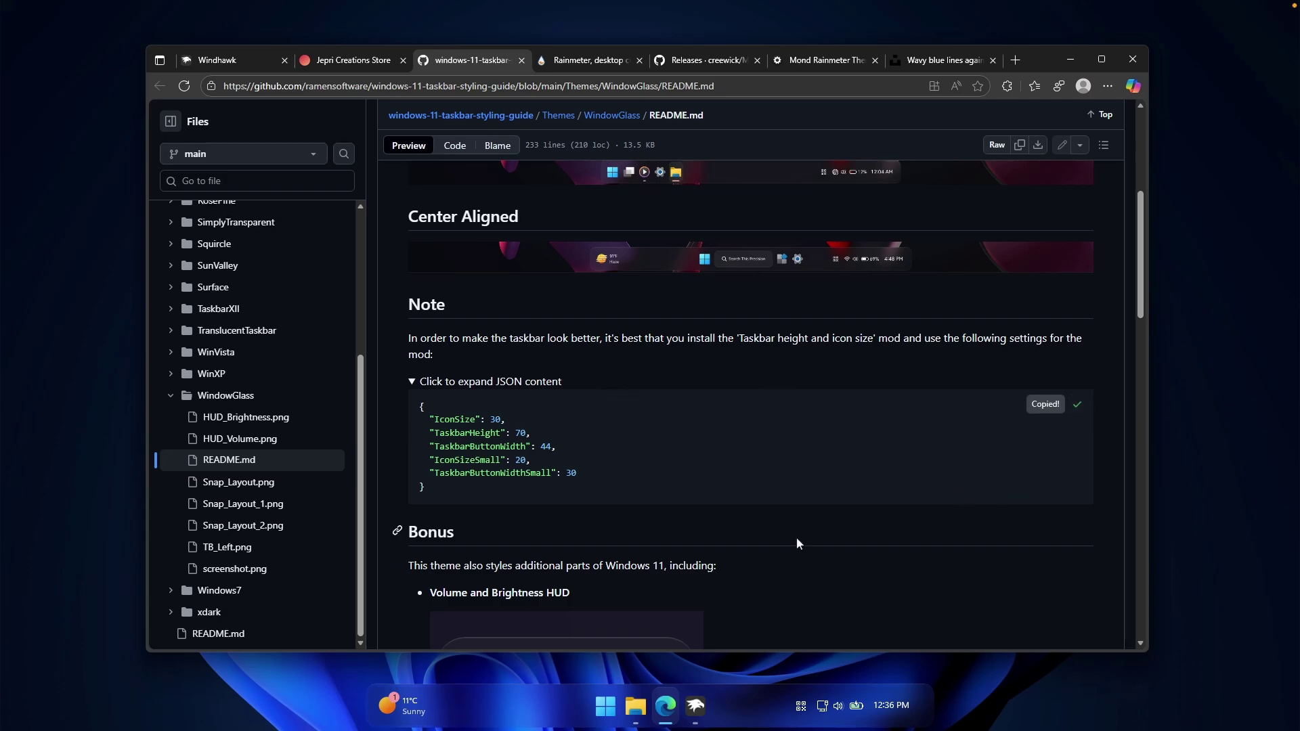
Step: Switch to Windhawk and save the copied JSON as mod settings: IconSize 30, TaskbarHeight 70, TaskbarButtonWidth 44, IconSizeSmall 20, TaskbarButtonWidthSmall 30
left_click(703, 701)
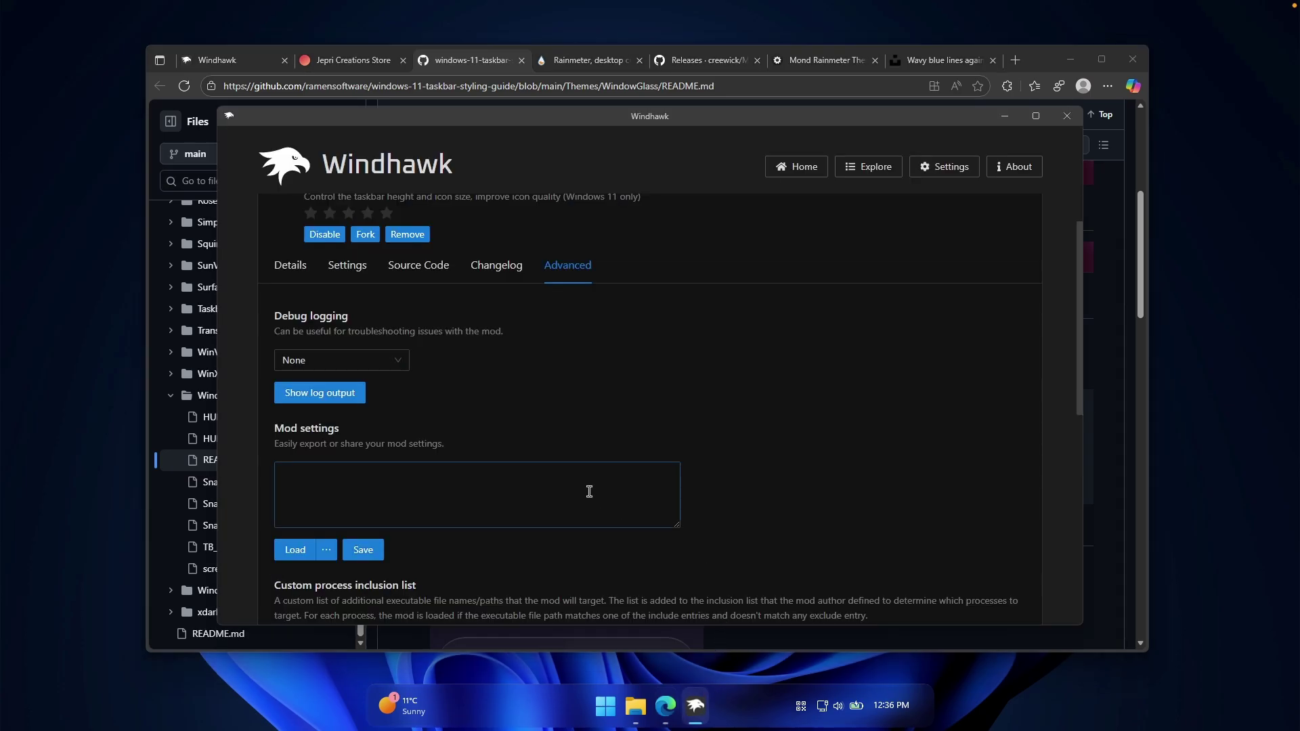
left_click(480, 468)
key("ctrl+v")
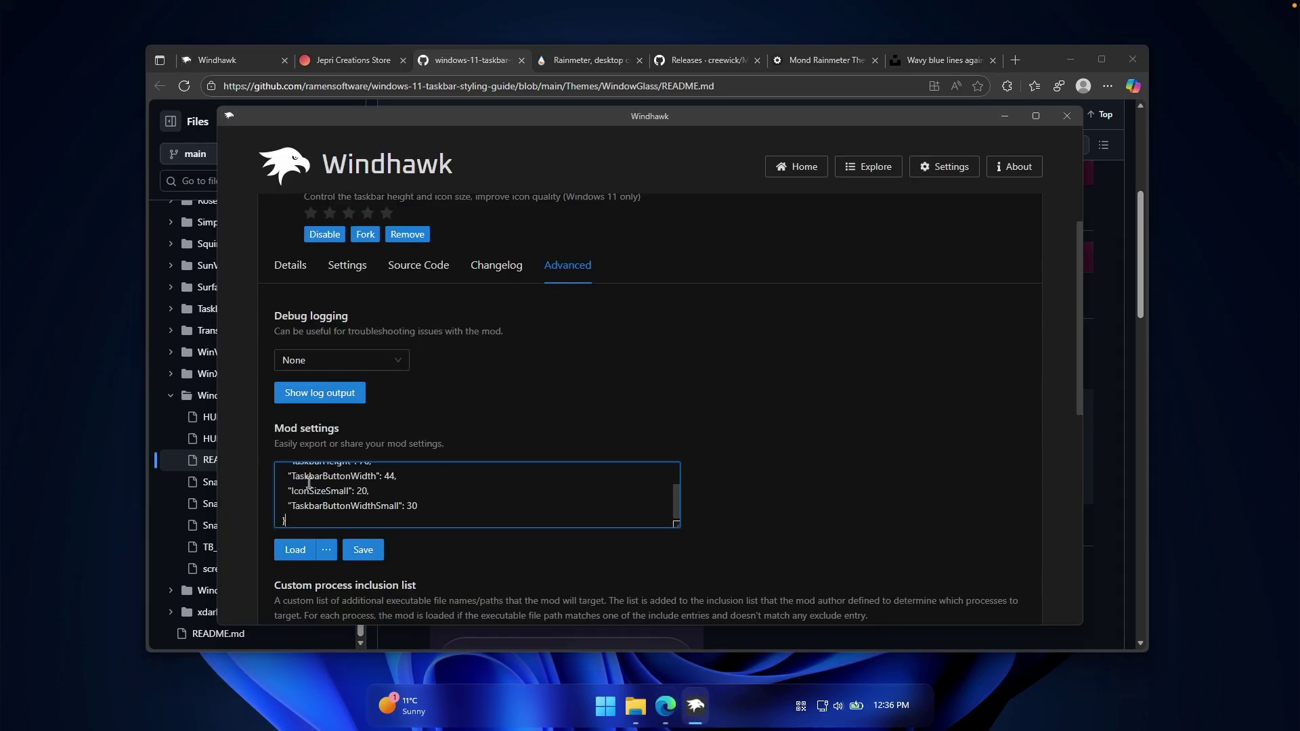
scroll(420, 491, "up", 3)
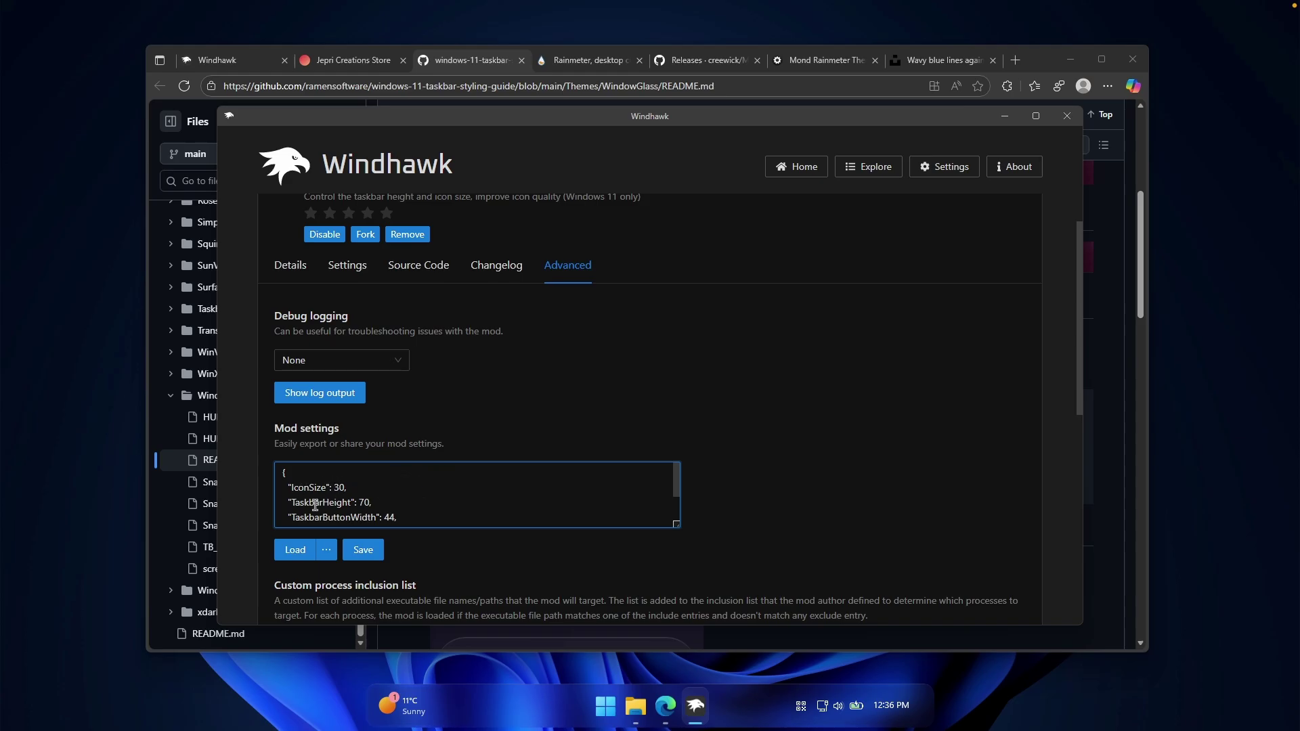
scroll(459, 489, "down", 2)
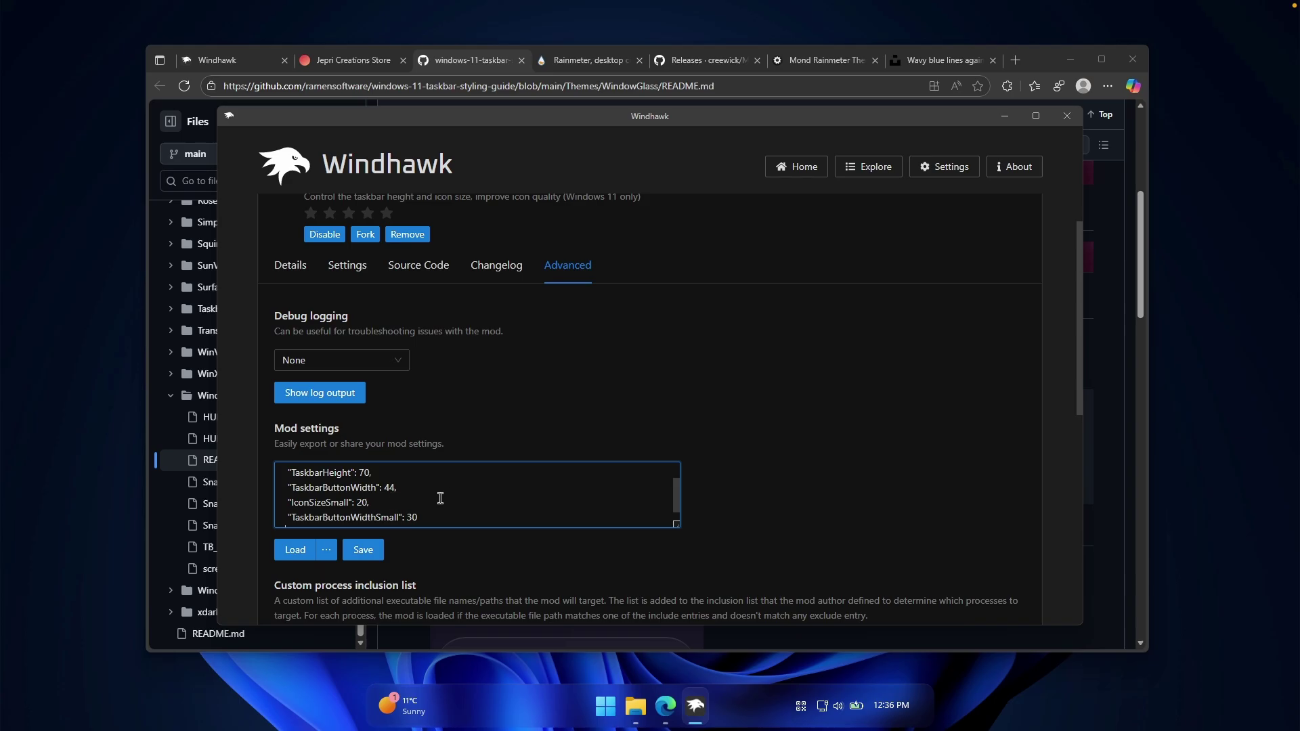
scroll(417, 494, "down", 1)
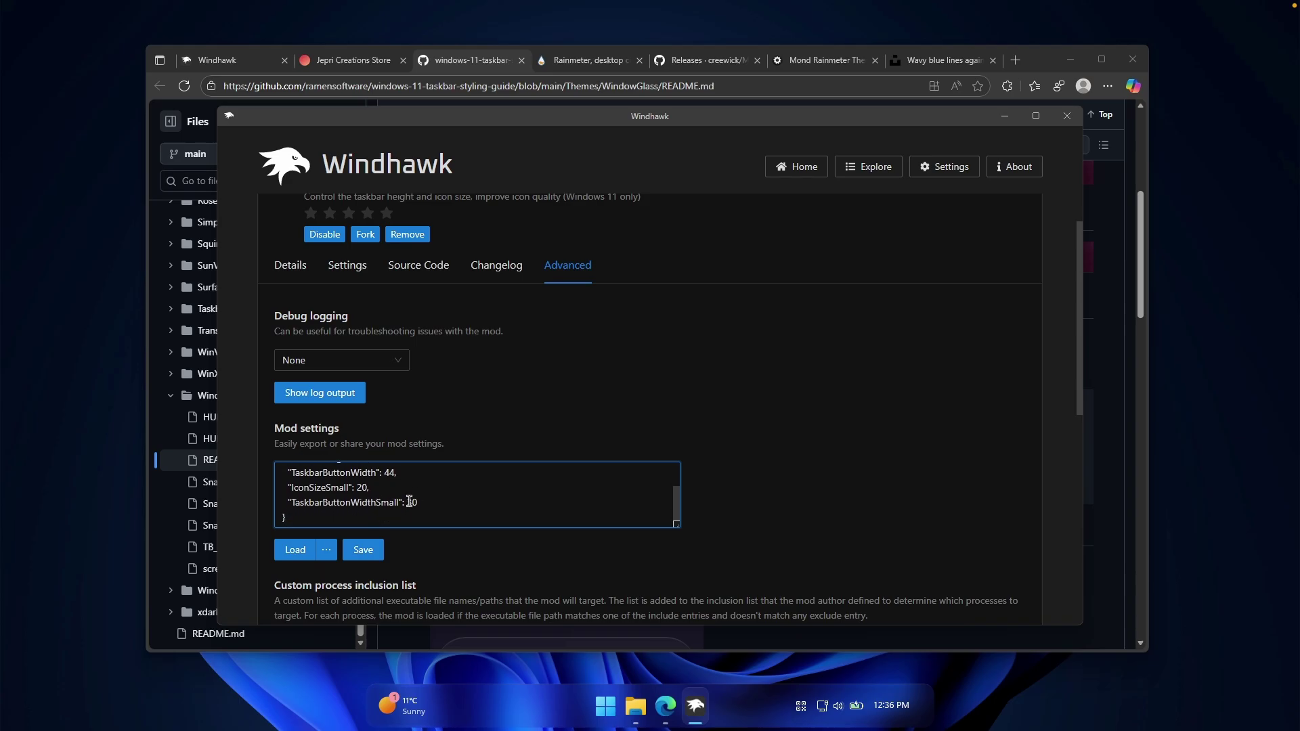
left_click_drag(418, 503, 304, 503)
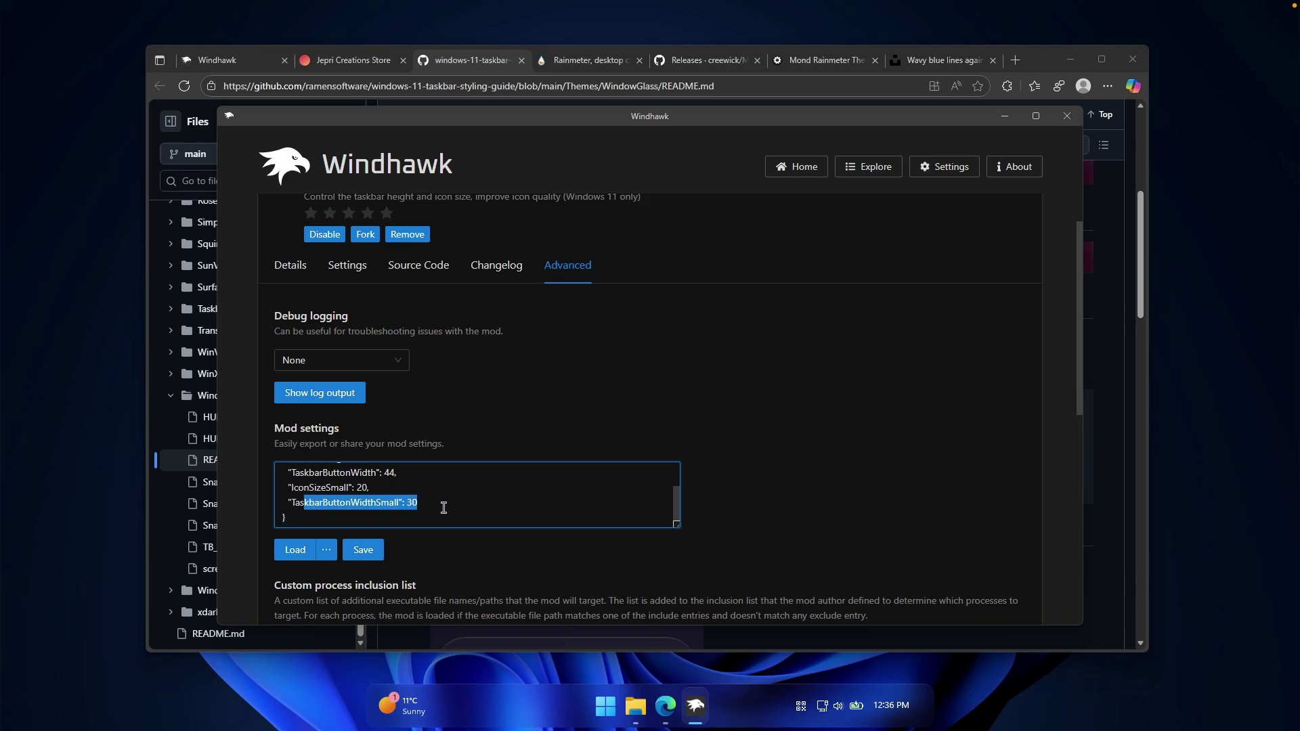
left_click(363, 550)
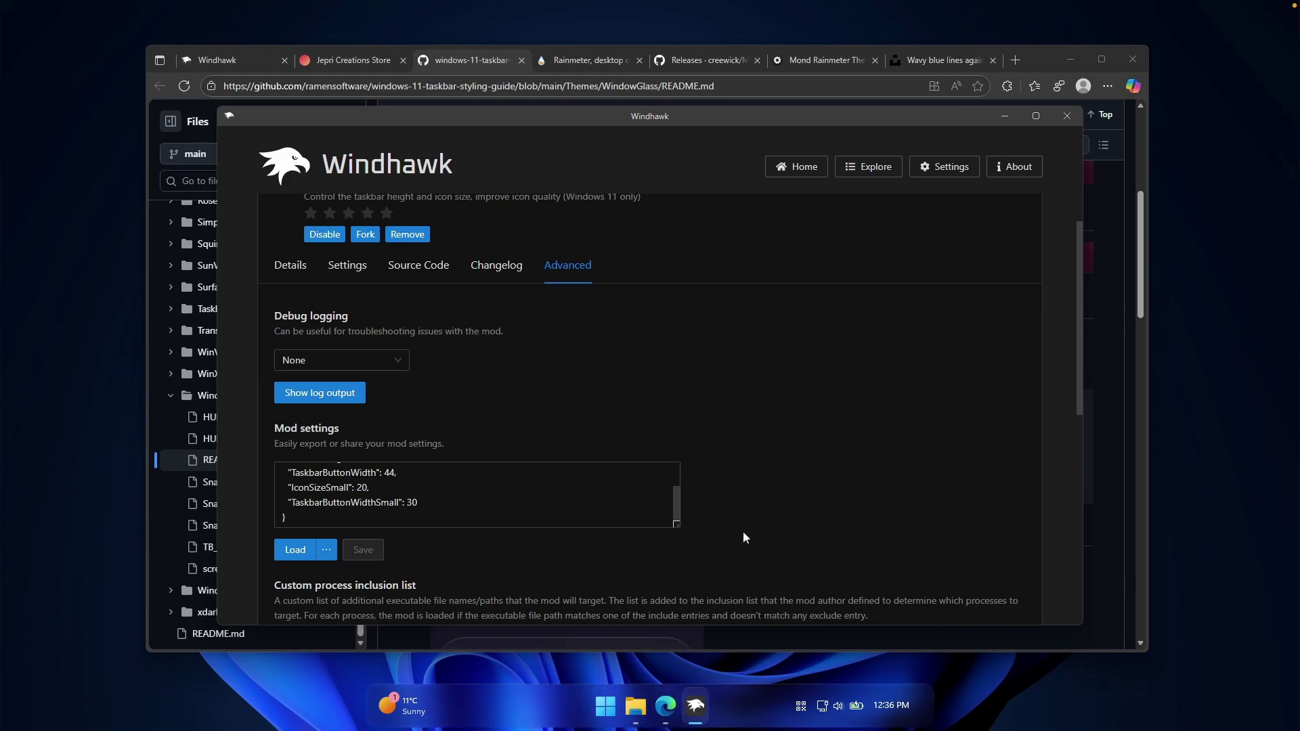
Step: Return to the installed mods and minimize the Windhawk and Edge windows to inspect the taskbar and Start menu on the desktop
left_click(353, 266)
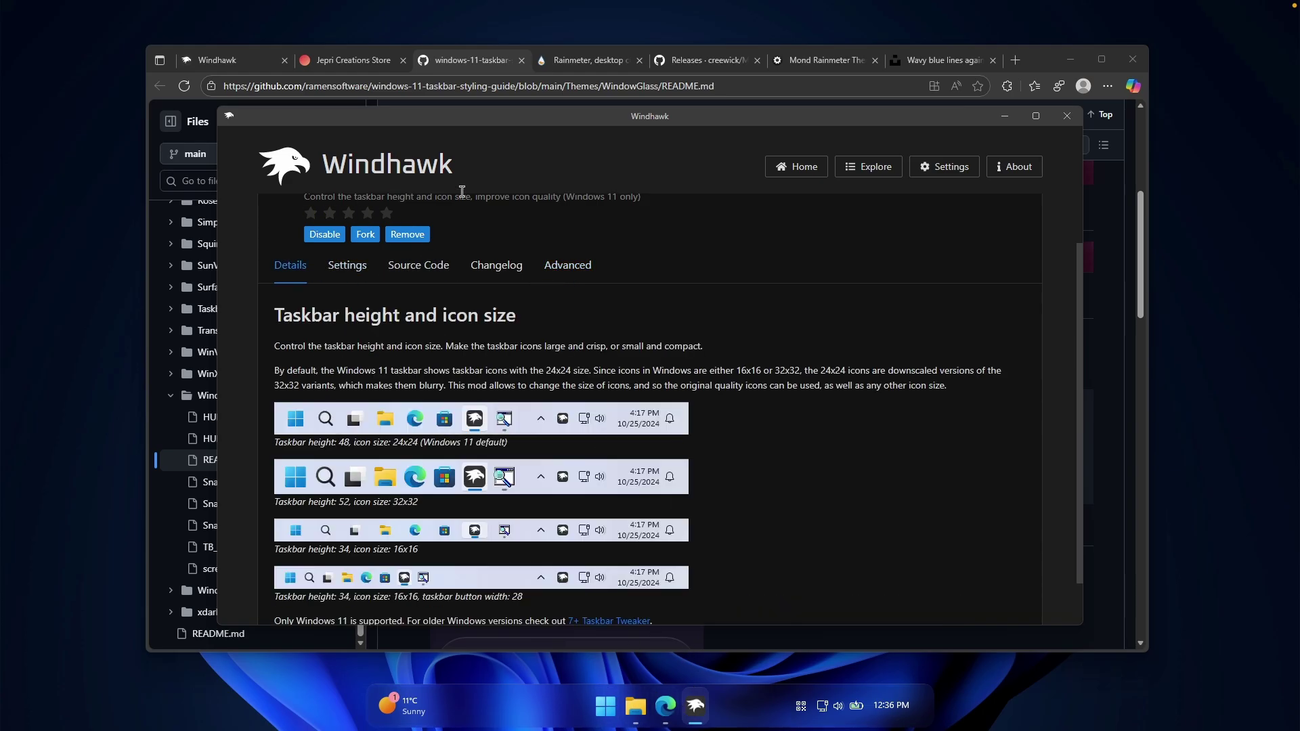
left_click(805, 169)
left_click(1005, 115)
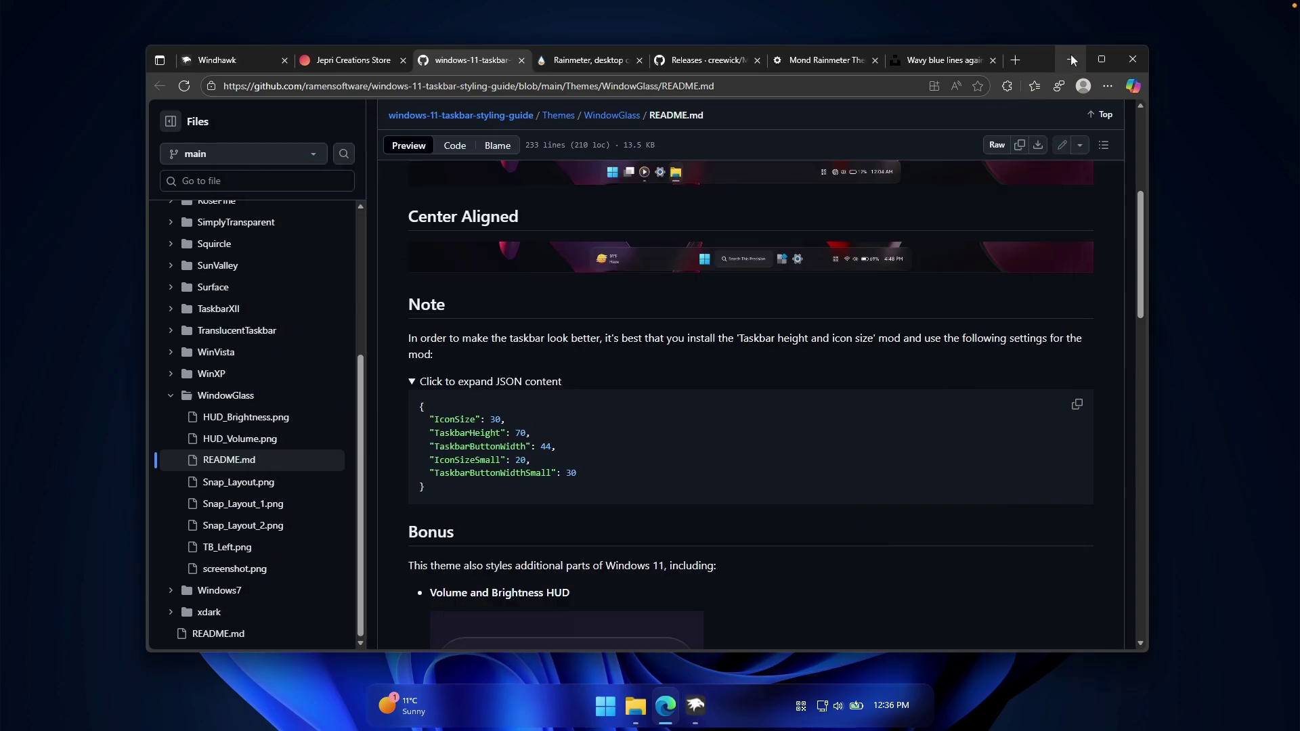
left_click(1070, 59)
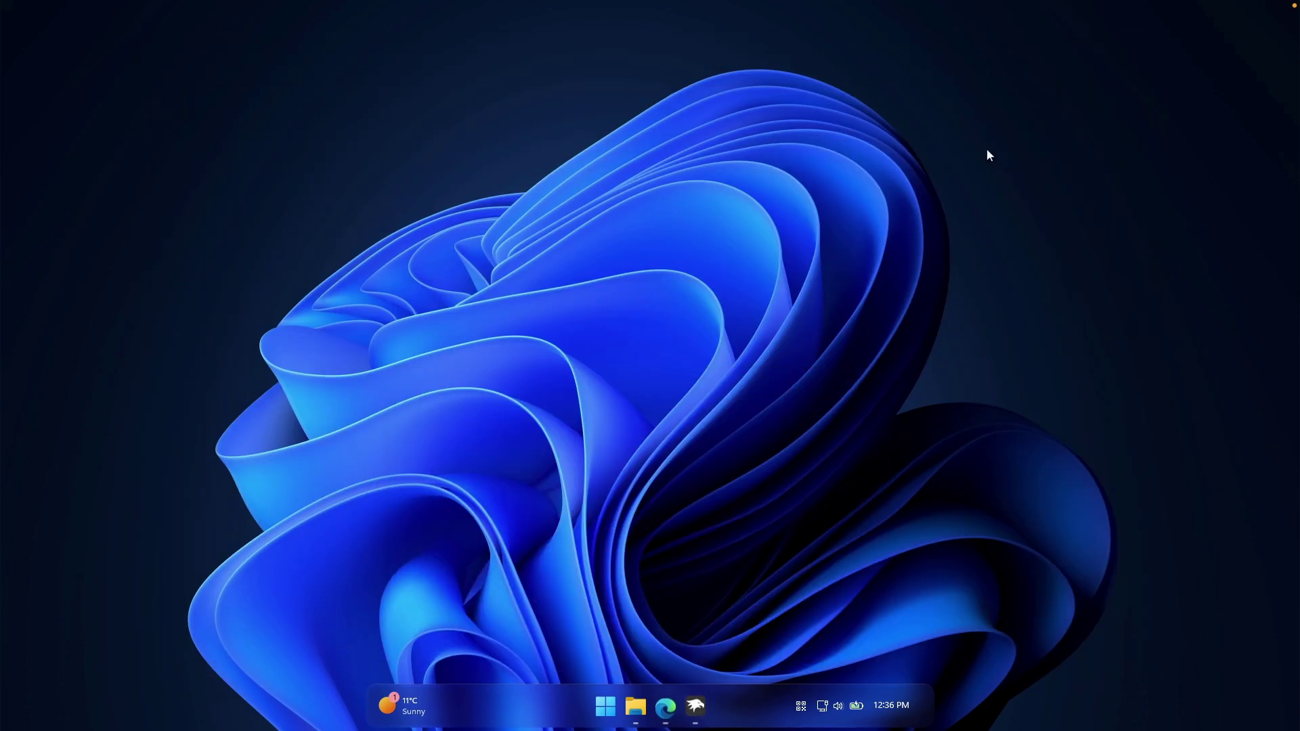
left_click(606, 706)
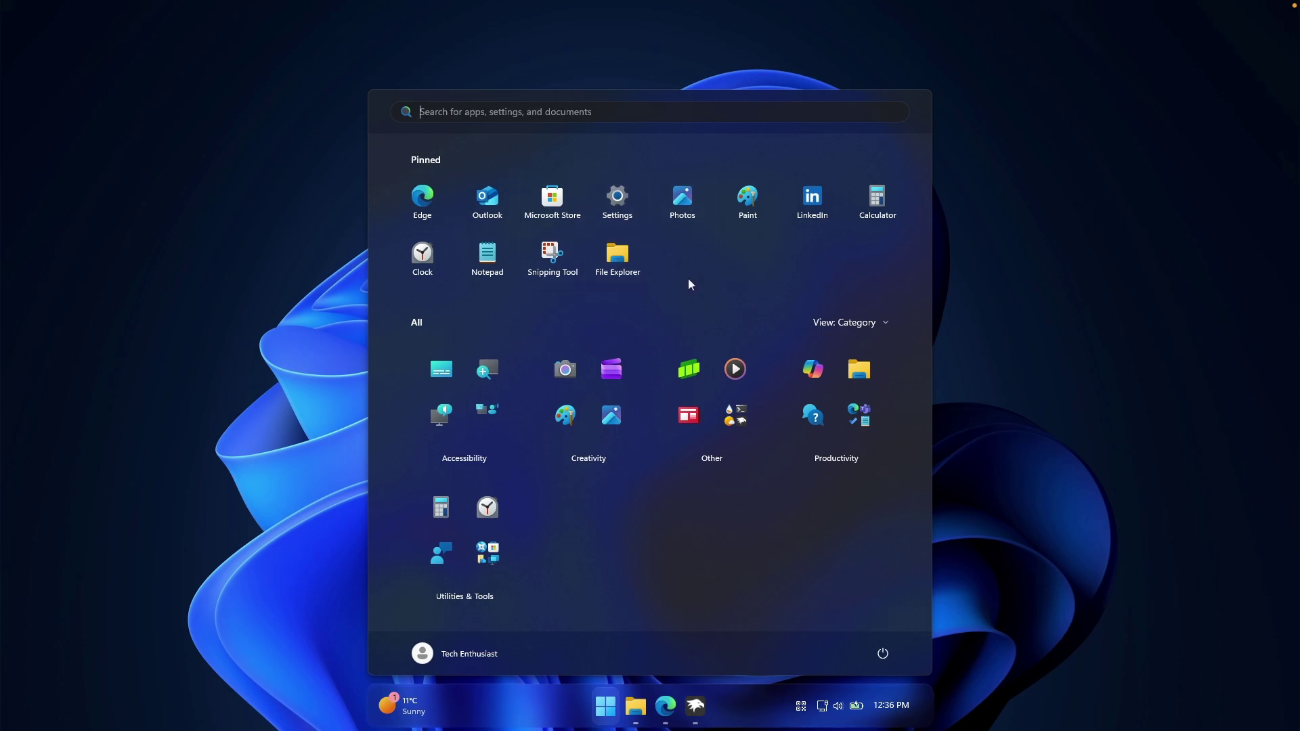
Step: Switch back to Windhawk and open the settings of the Windows 11 Start Menu Styler from the mod catalogue
left_click(697, 709)
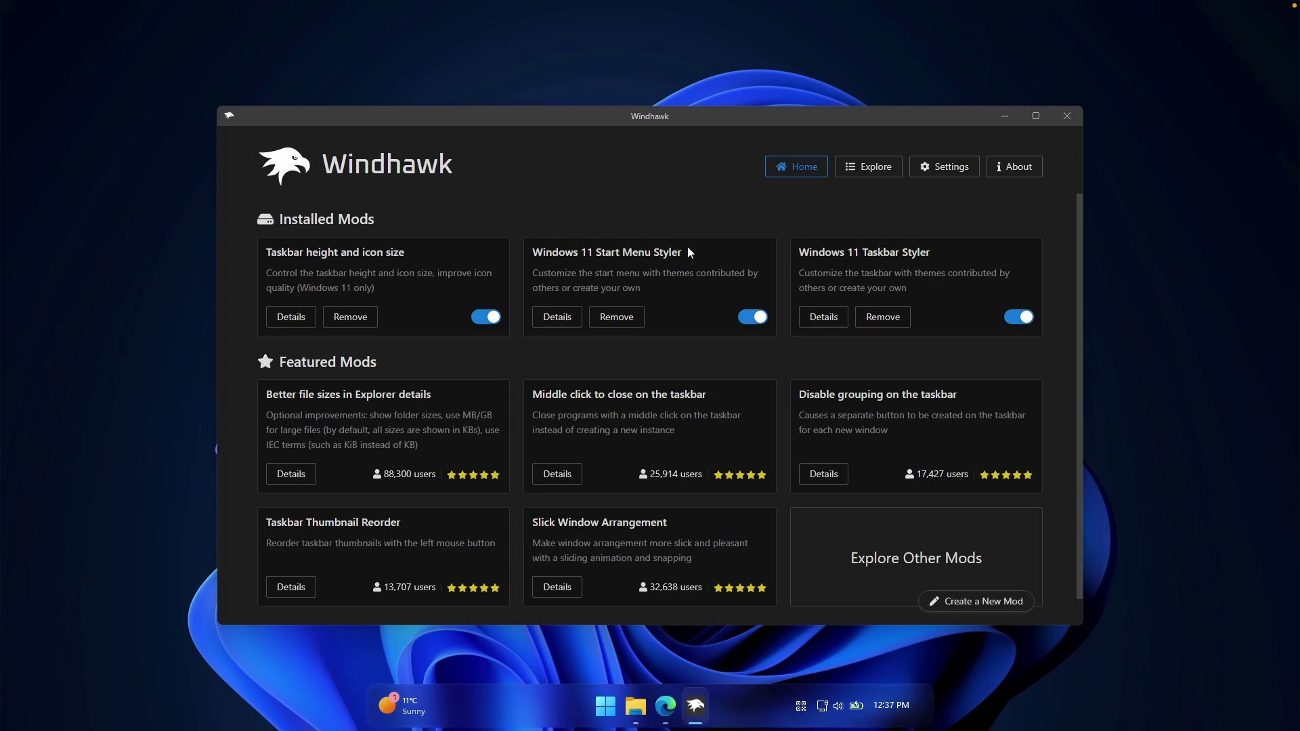
left_click(857, 168)
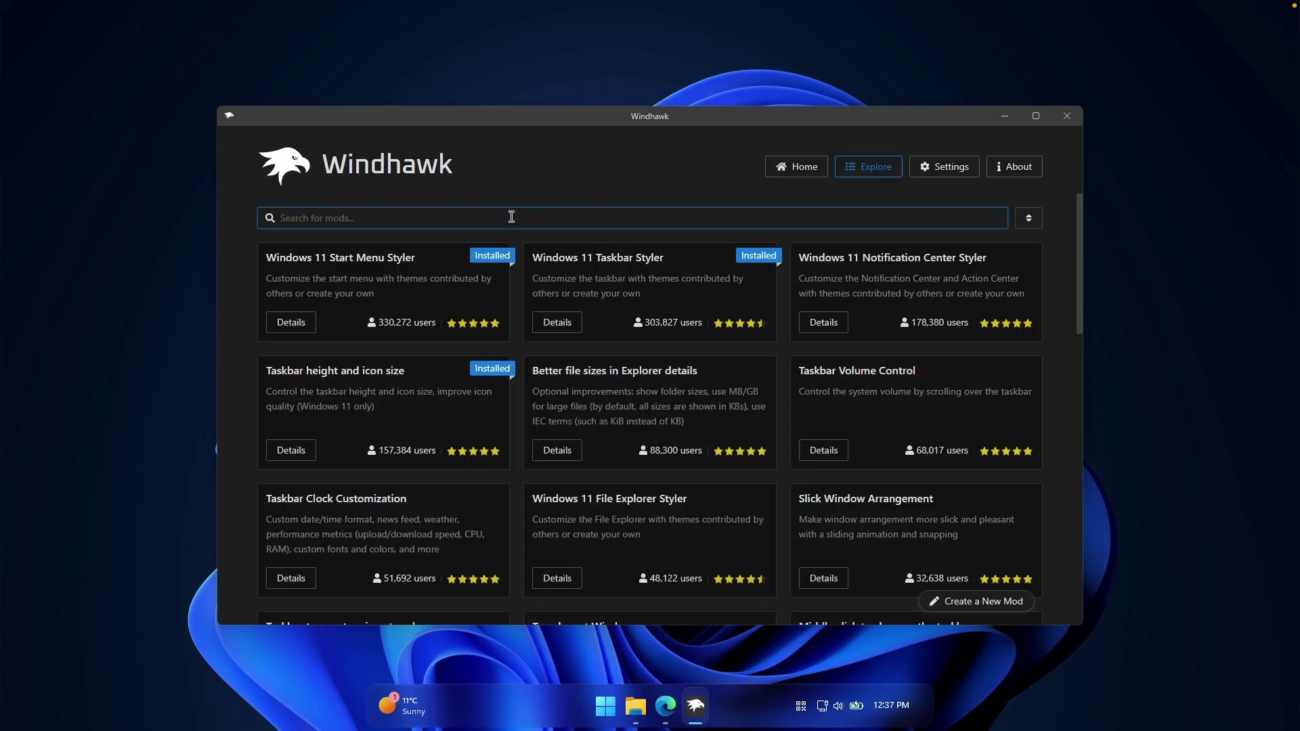
left_click(291, 323)
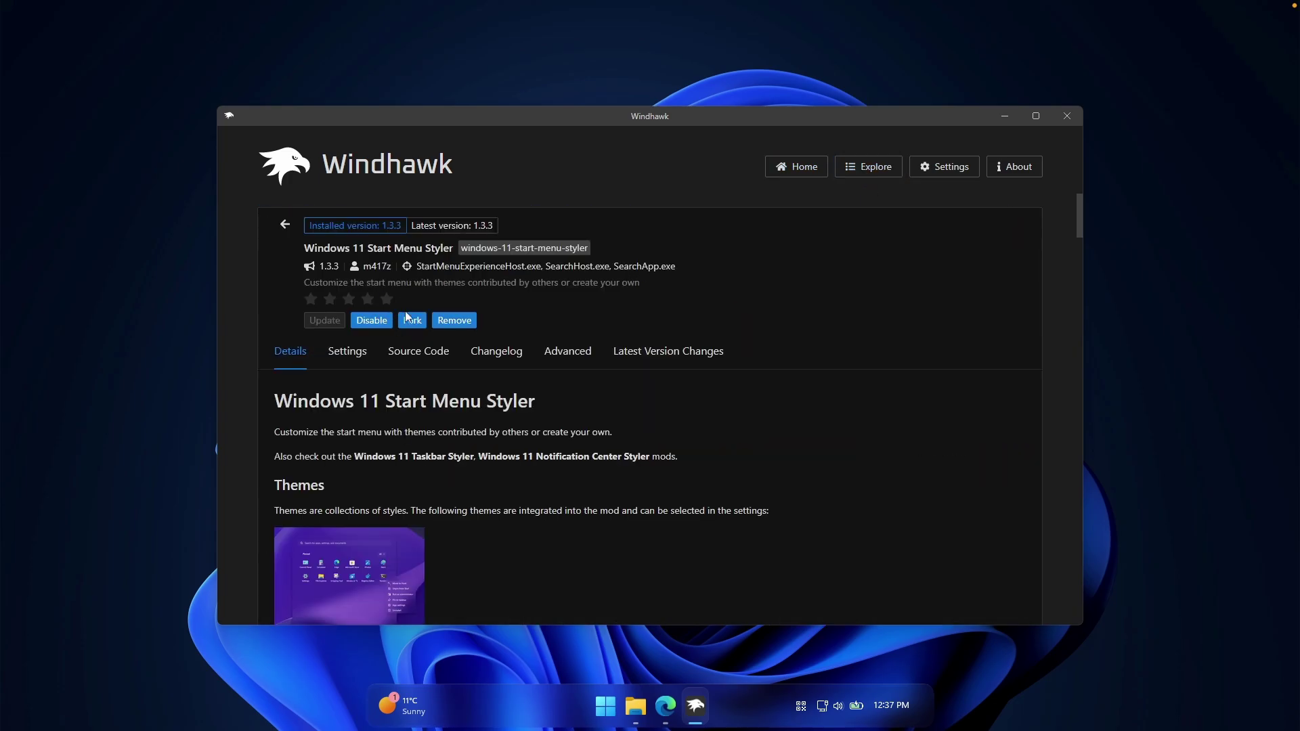
left_click(366, 352)
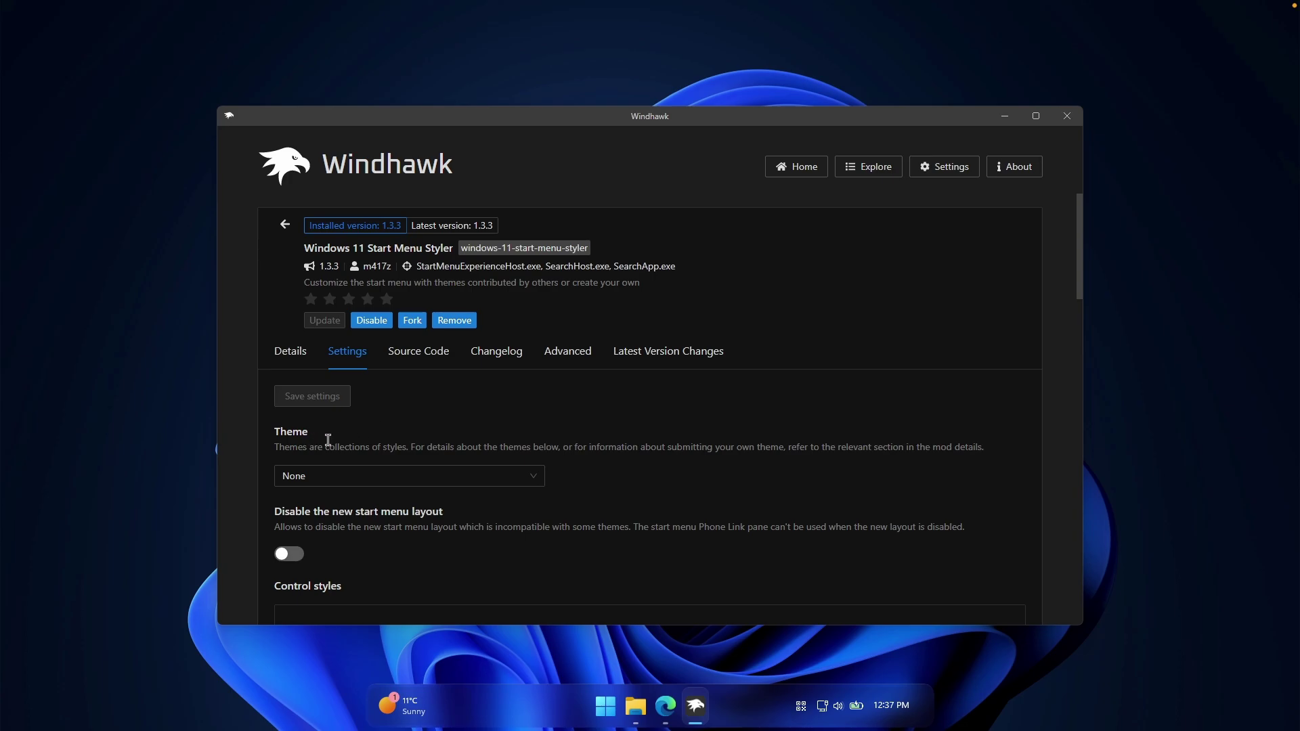
Step: Set the Start Menu Styler theme to "WindowGlass (for the redesigned Start menu)" and save the settings
left_click(335, 477)
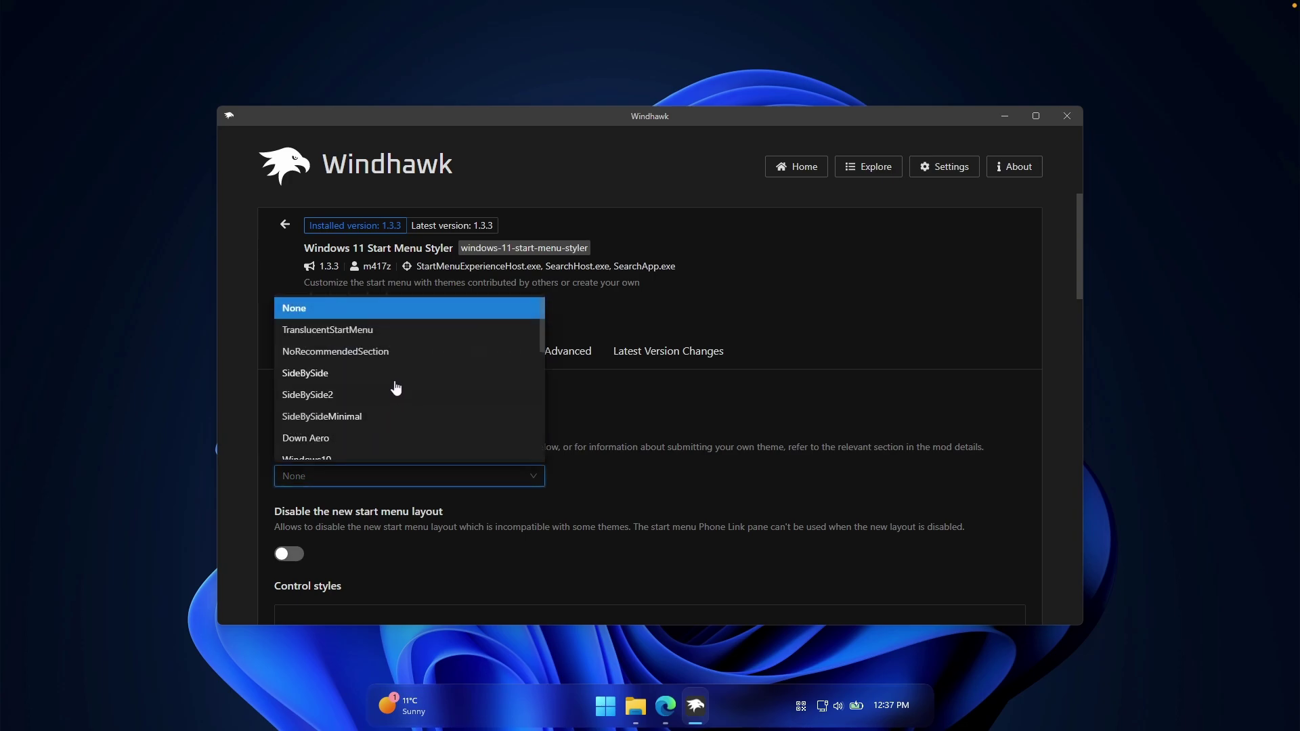
scroll(403, 380, "down", 3)
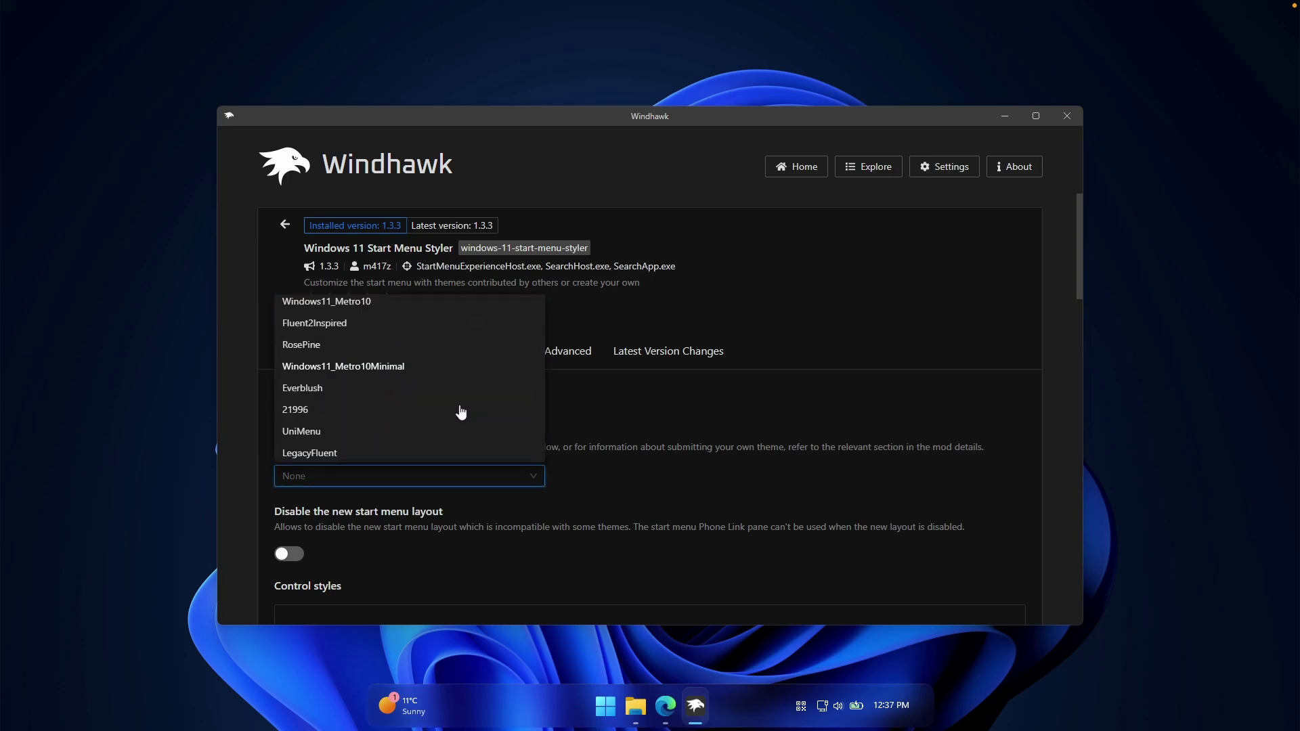
scroll(395, 357, "down", 2)
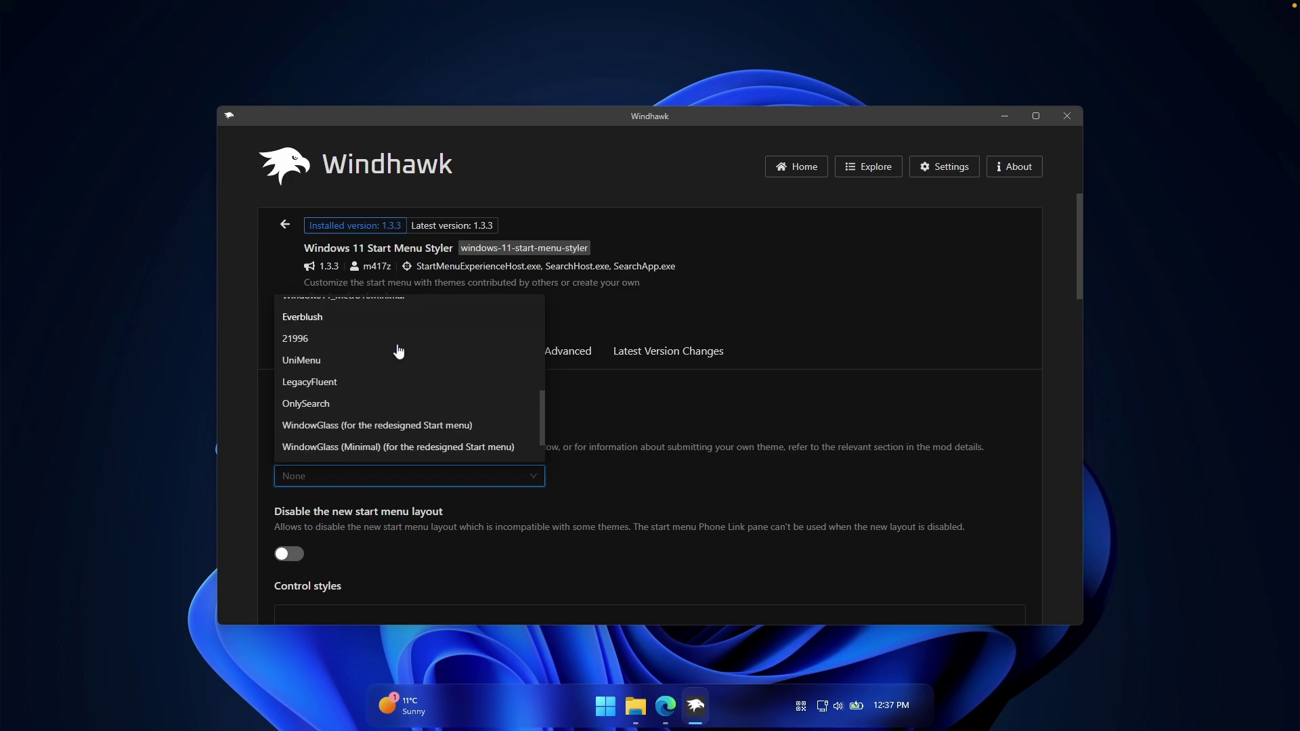
scroll(392, 352, "down", 1)
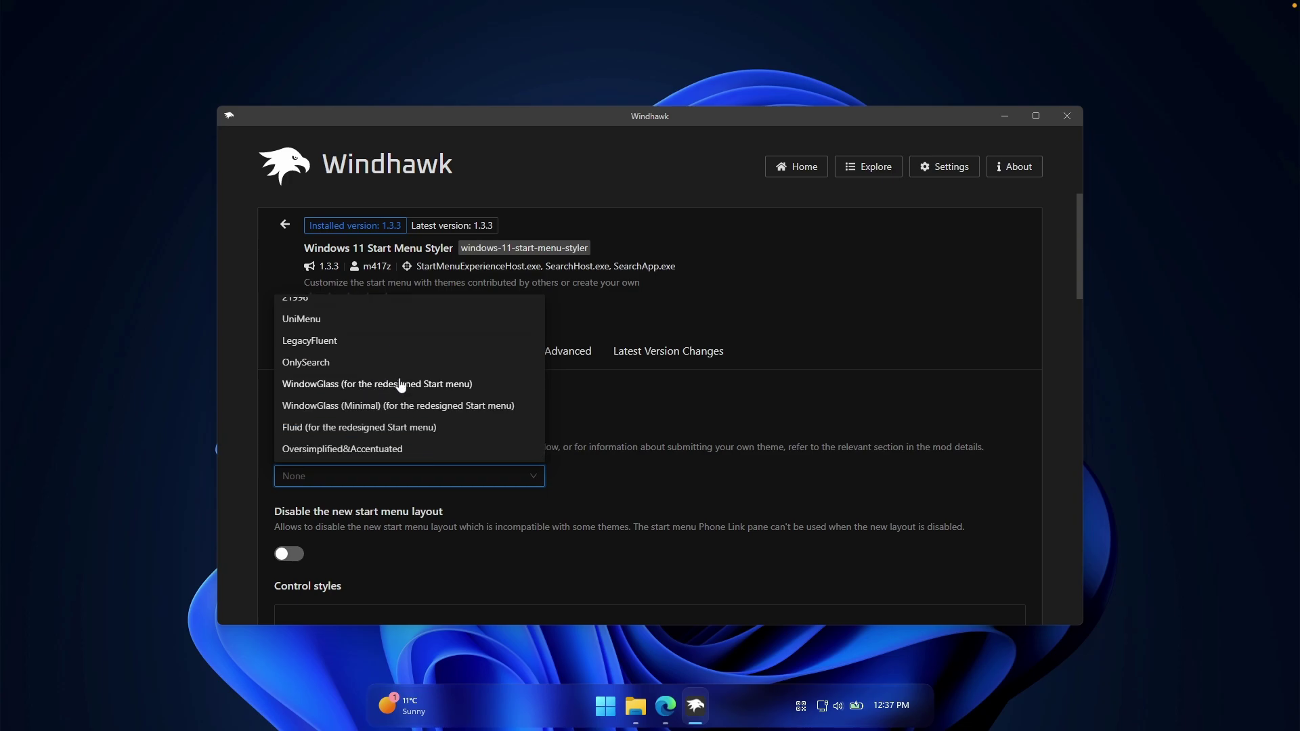
left_click(326, 385)
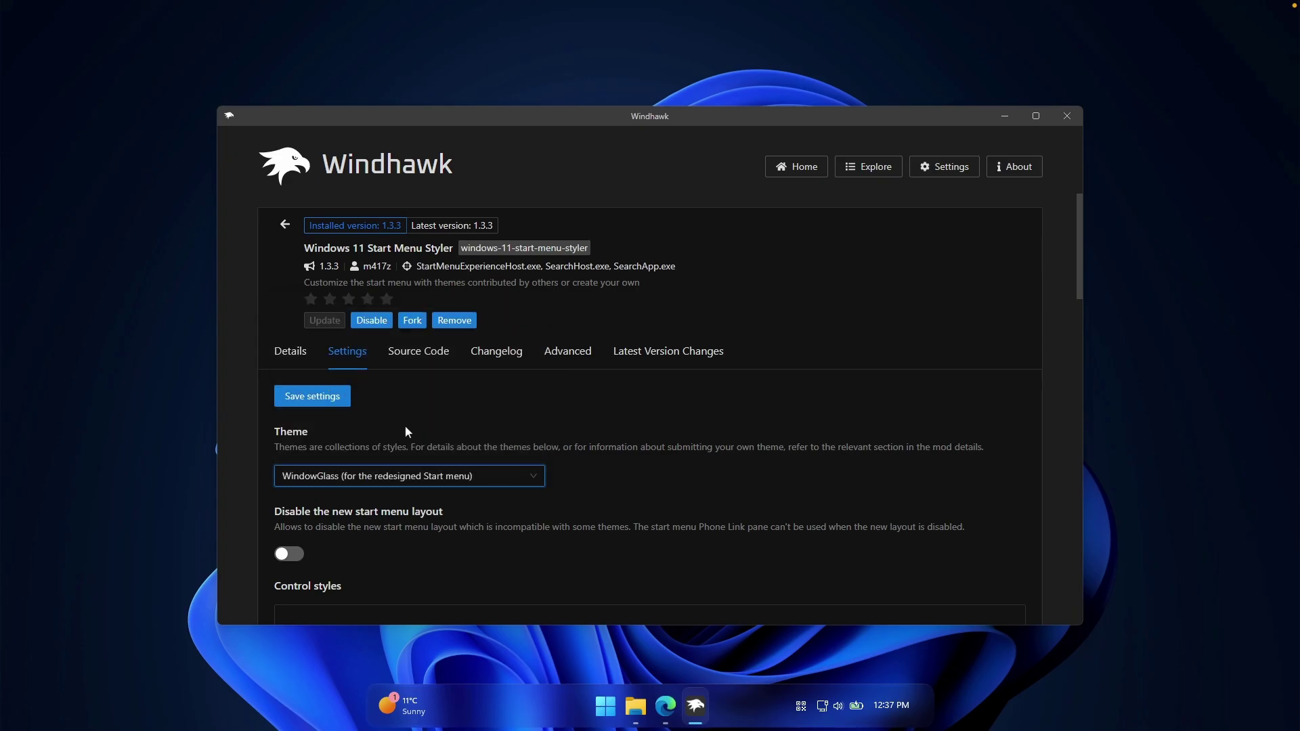
left_click(313, 397)
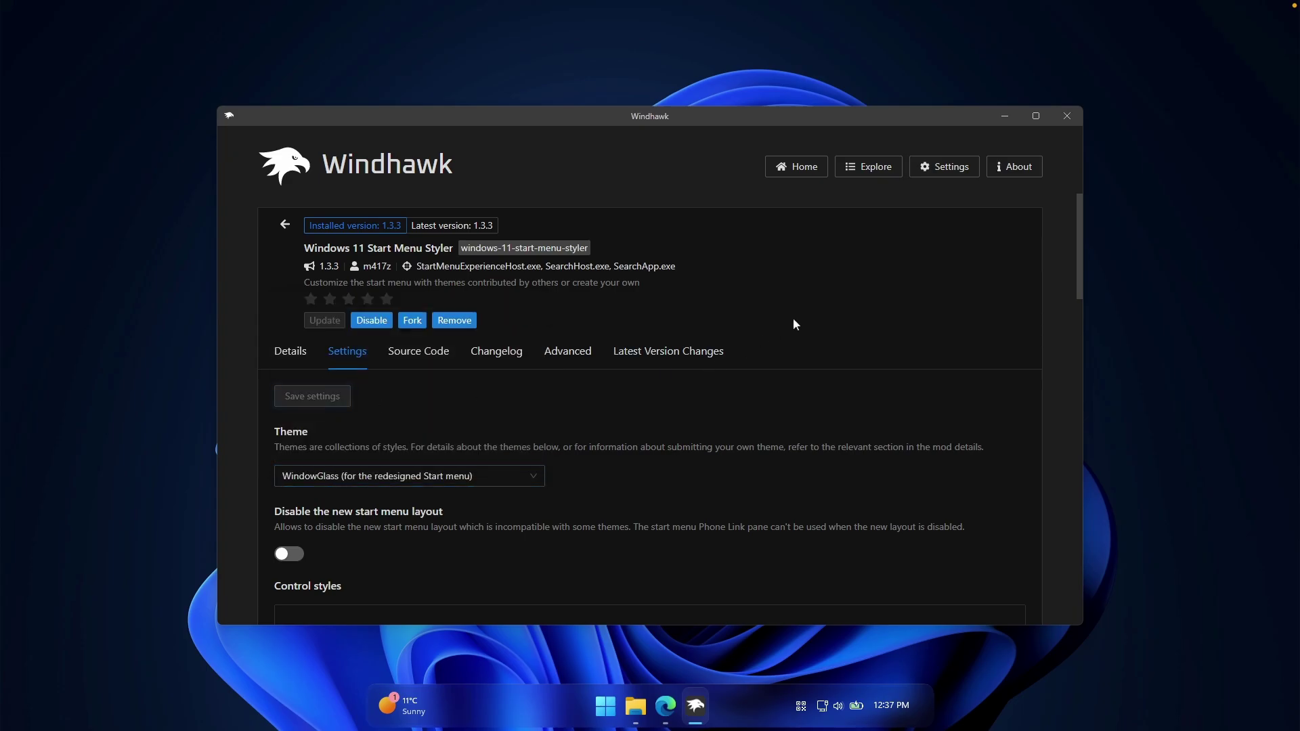
Step: Minimize Windhawk and examine the restyled Start menu, including its Creativity folder, account flyout and power options
left_click(1005, 116)
left_click(605, 707)
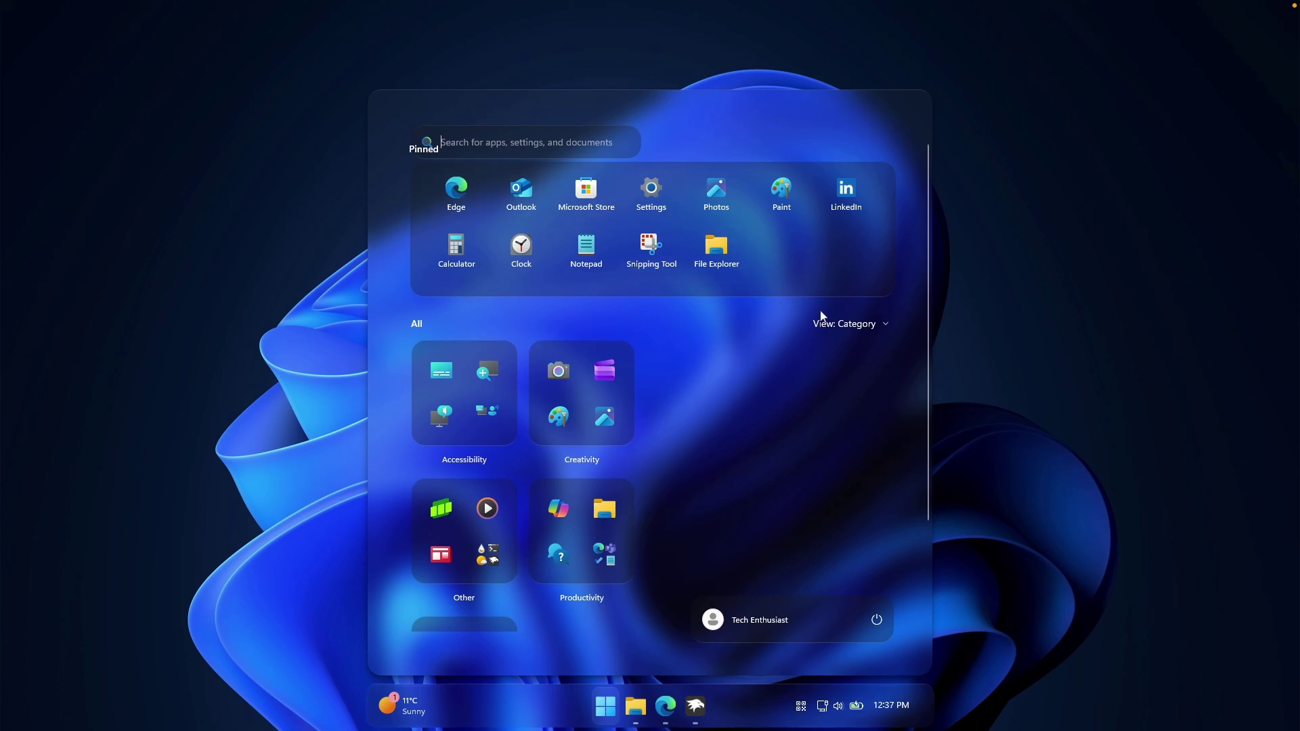
scroll(515, 373, "down", 1)
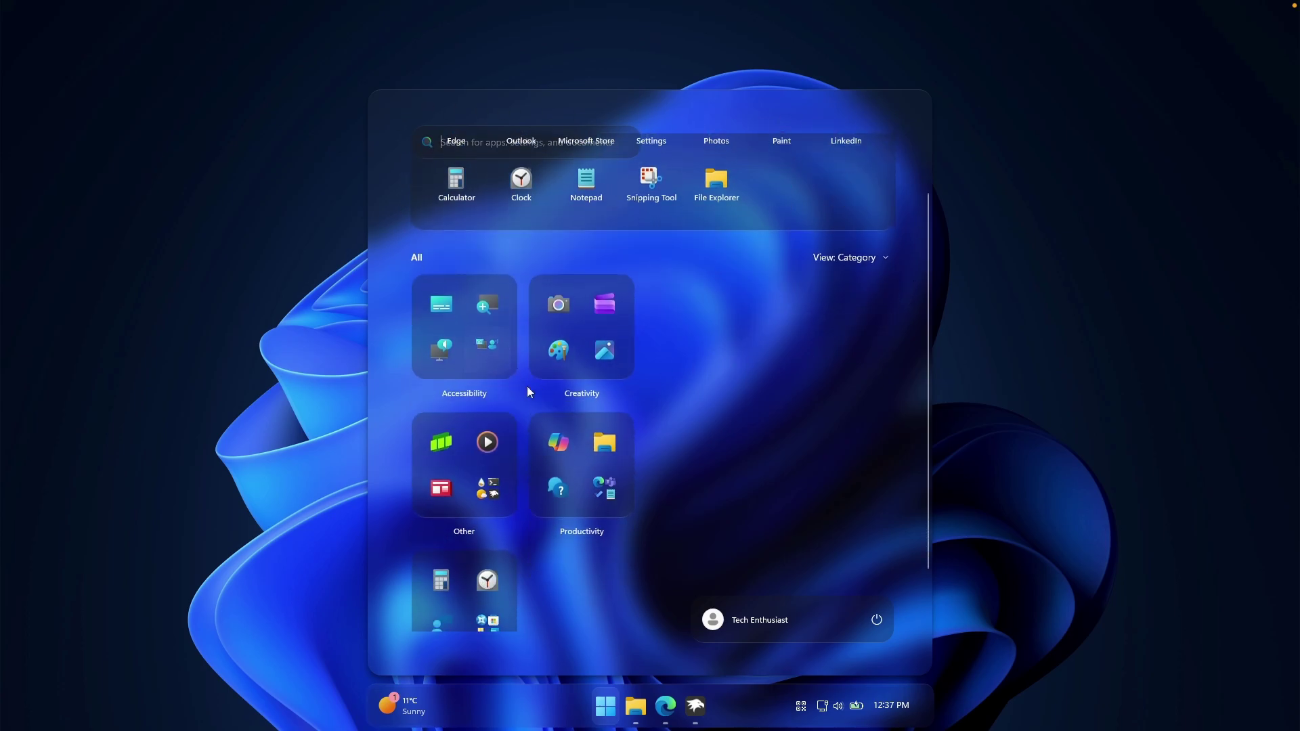
left_click(586, 364)
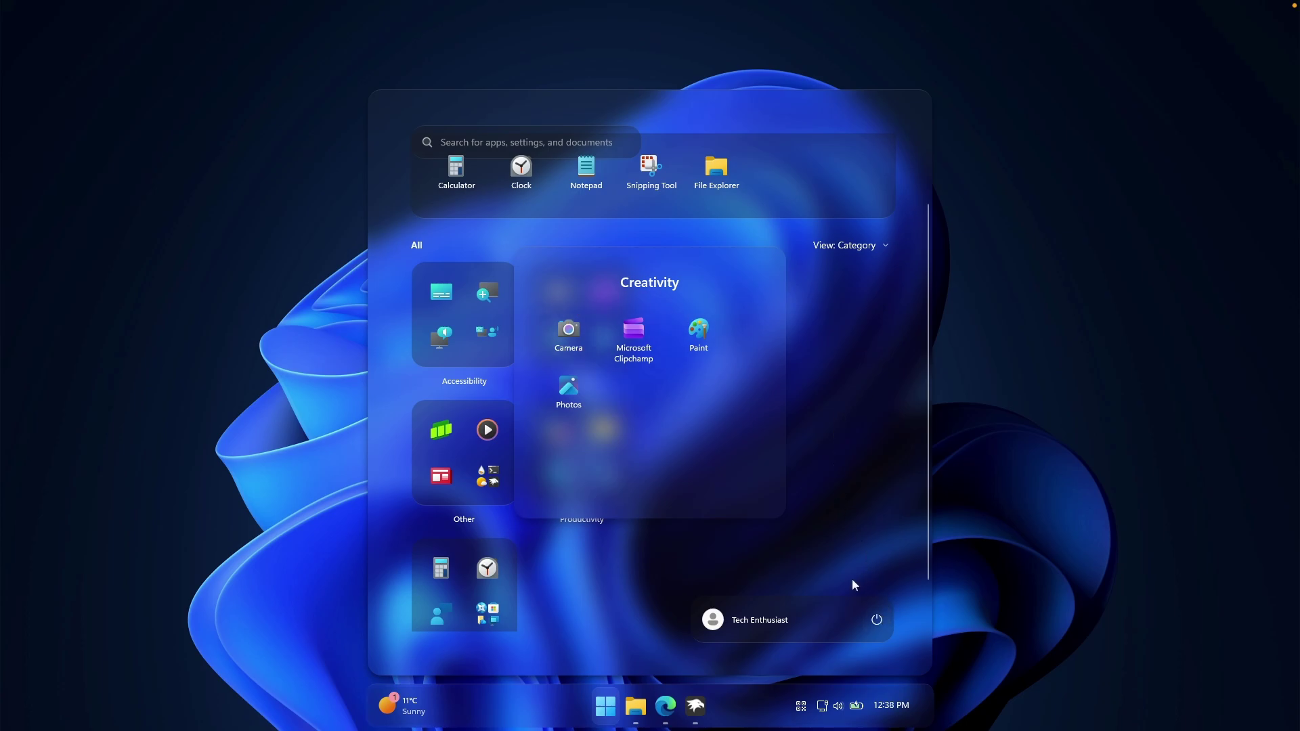
left_click(747, 622)
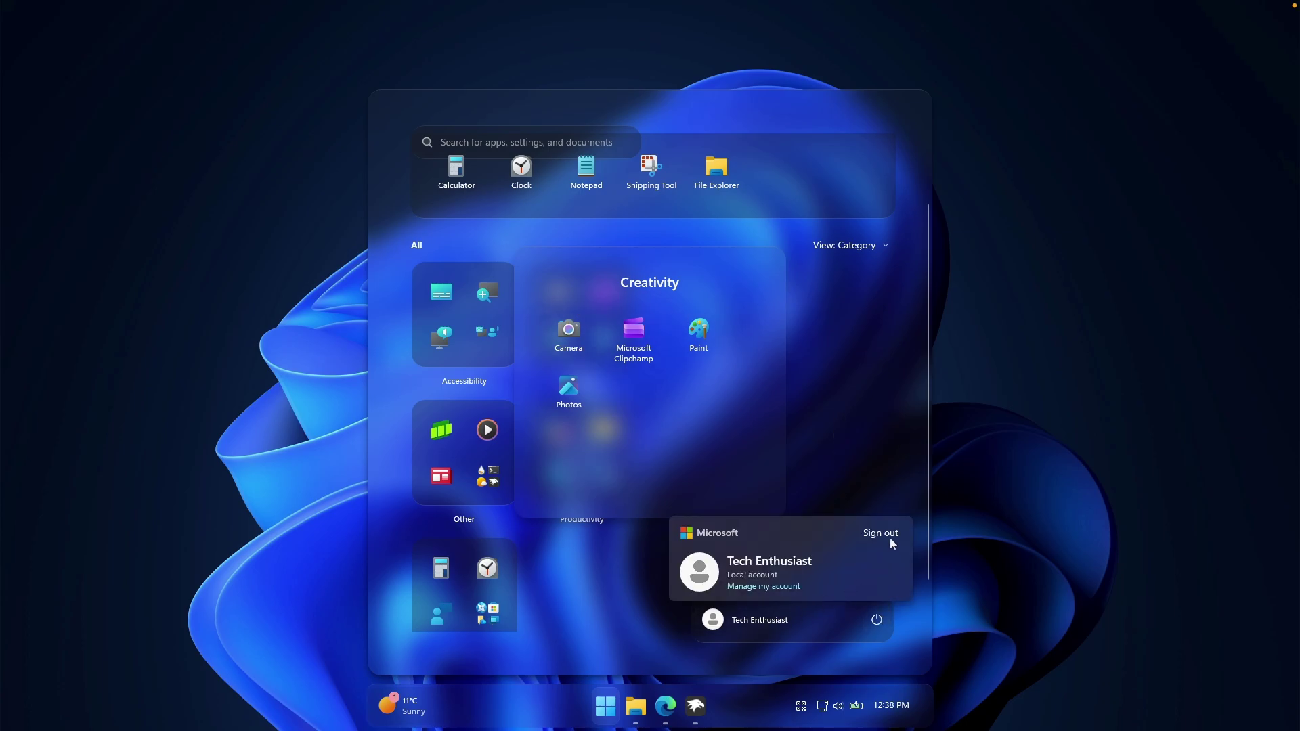
left_click(848, 451)
left_click(876, 619)
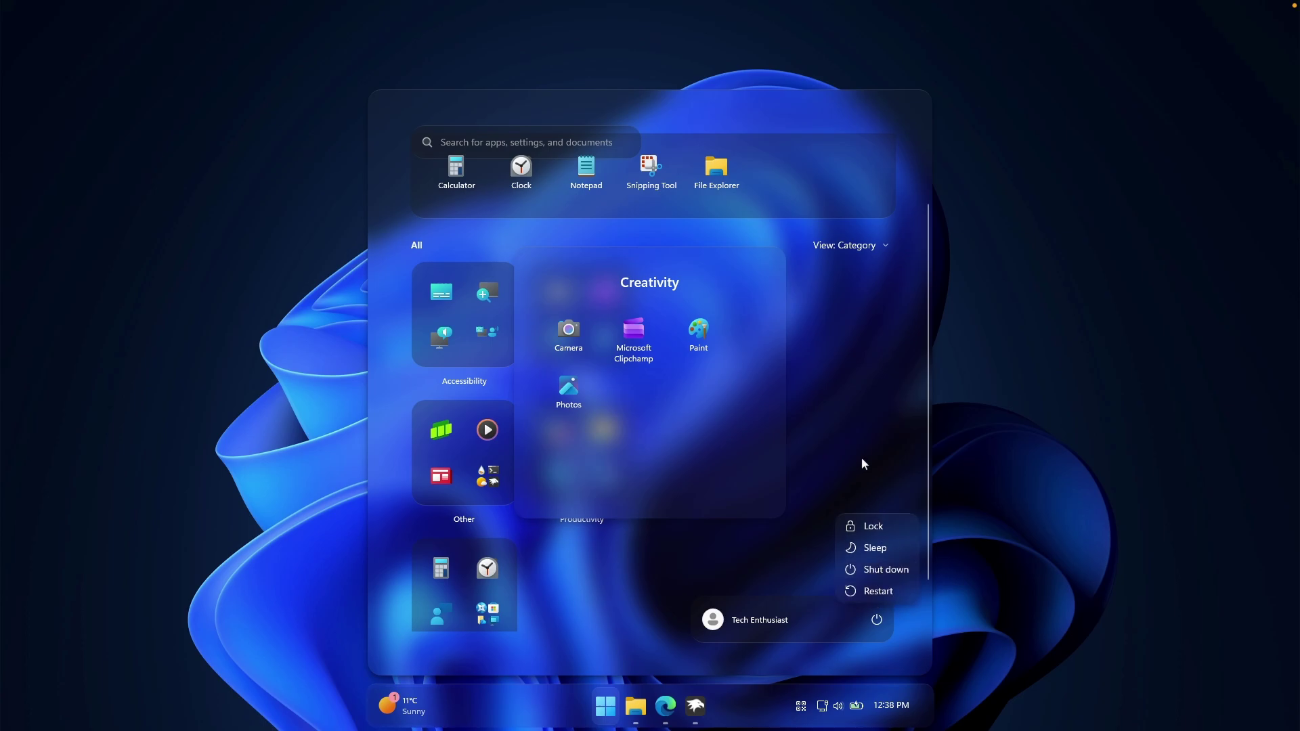
left_click(867, 439)
Step: Try the Grid and List views for the Start menu's app list, restore the Category view and close the menu
left_click(850, 245)
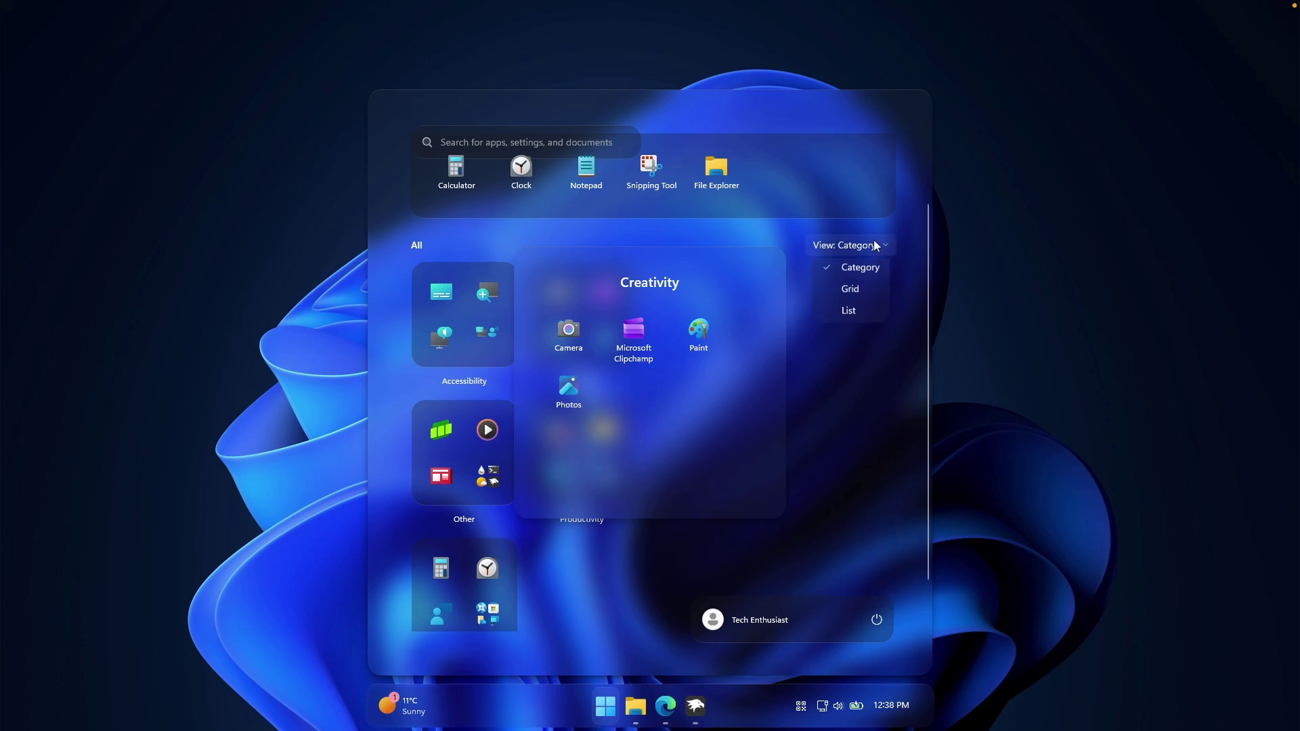
left_click(850, 293)
left_click(879, 323)
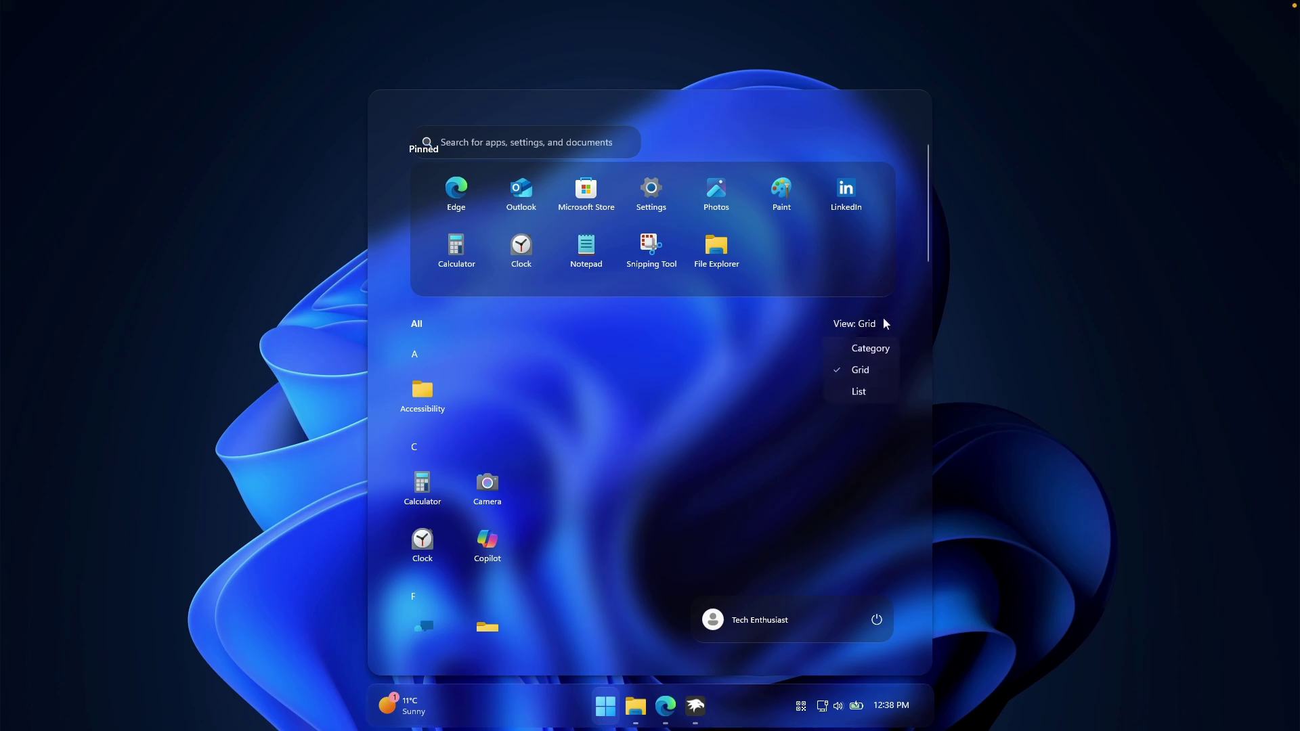
left_click(846, 392)
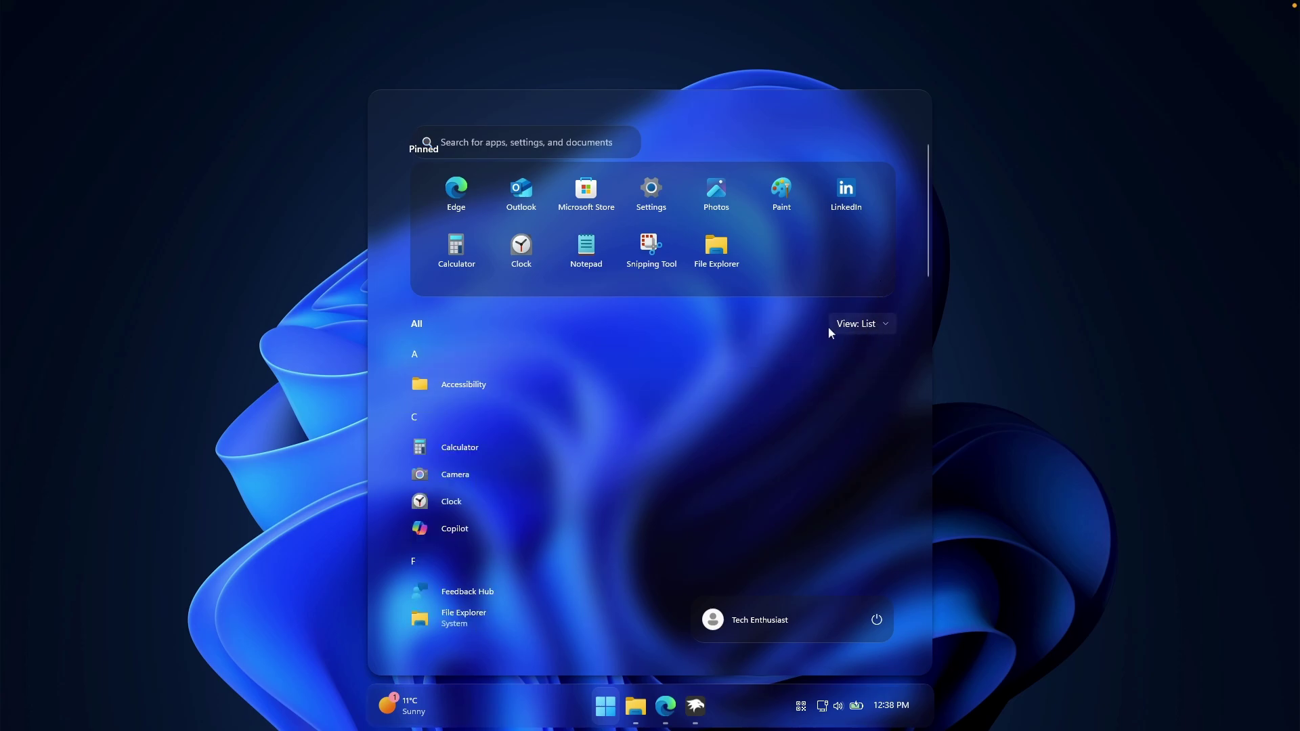
left_click(864, 325)
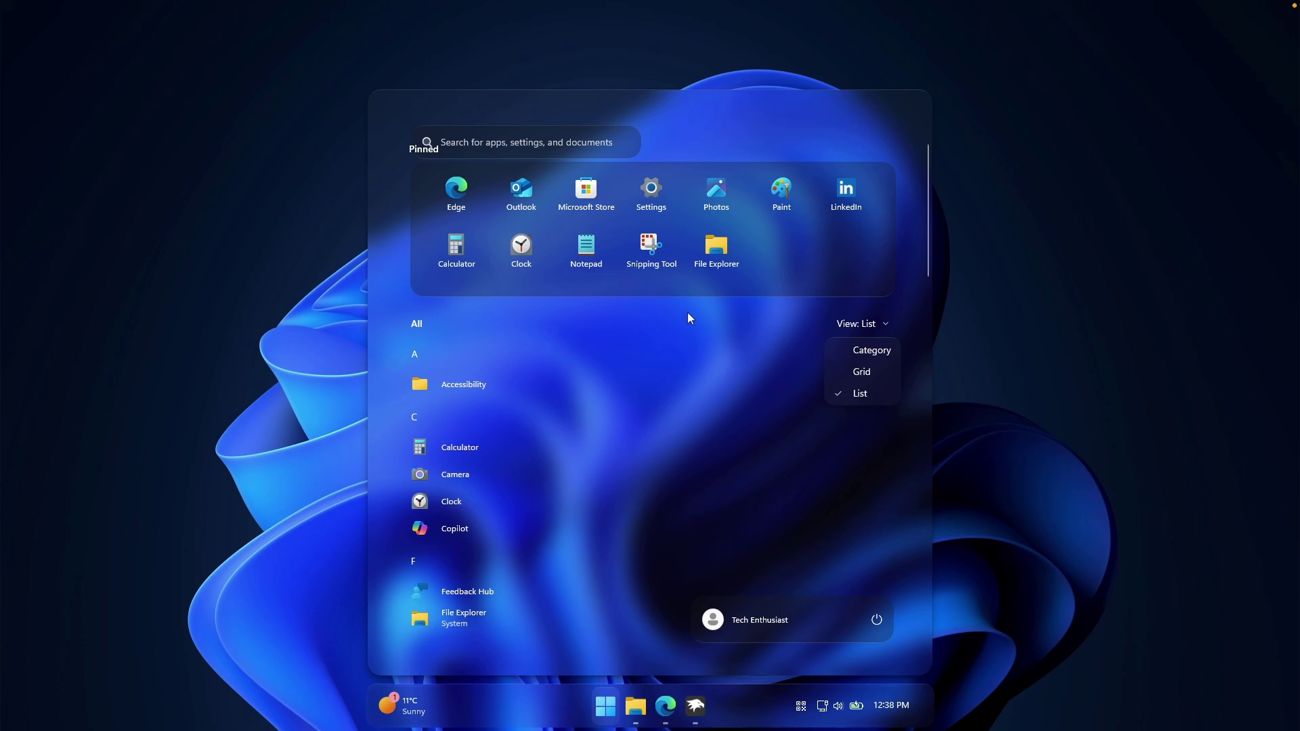
left_click(849, 345)
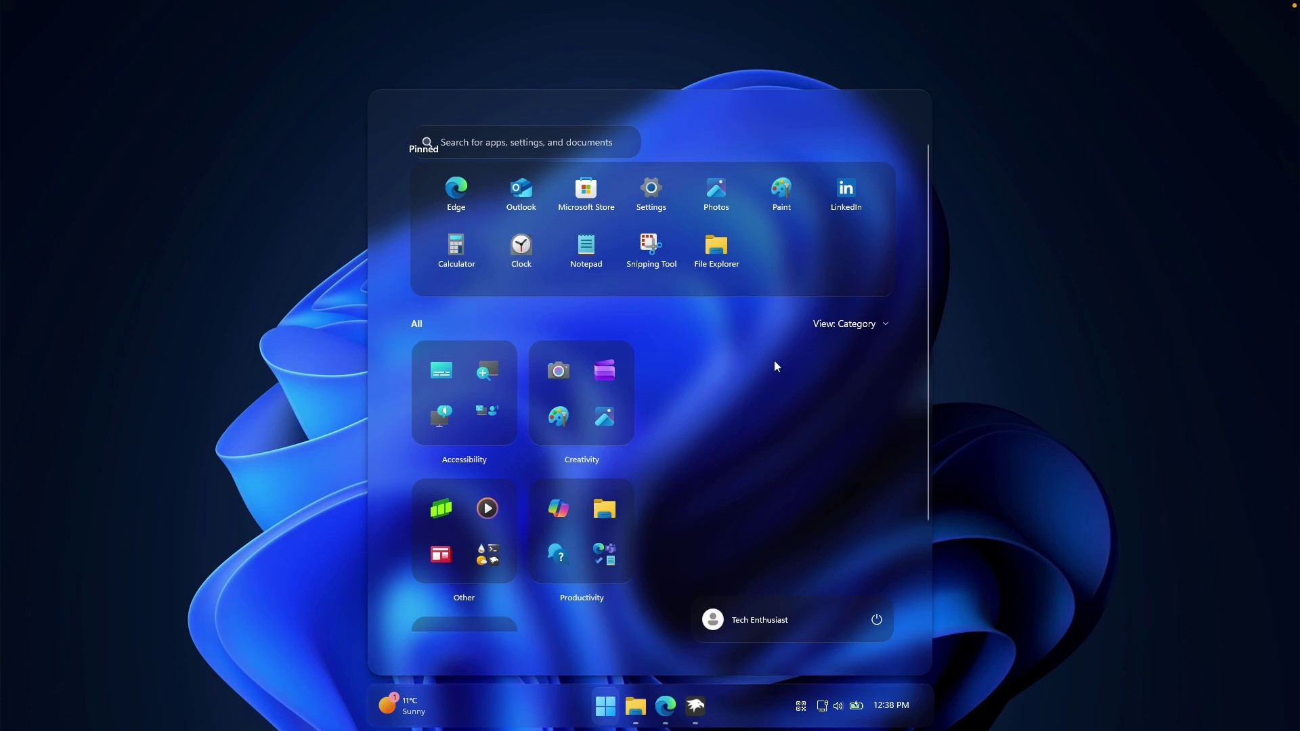
left_click(1013, 340)
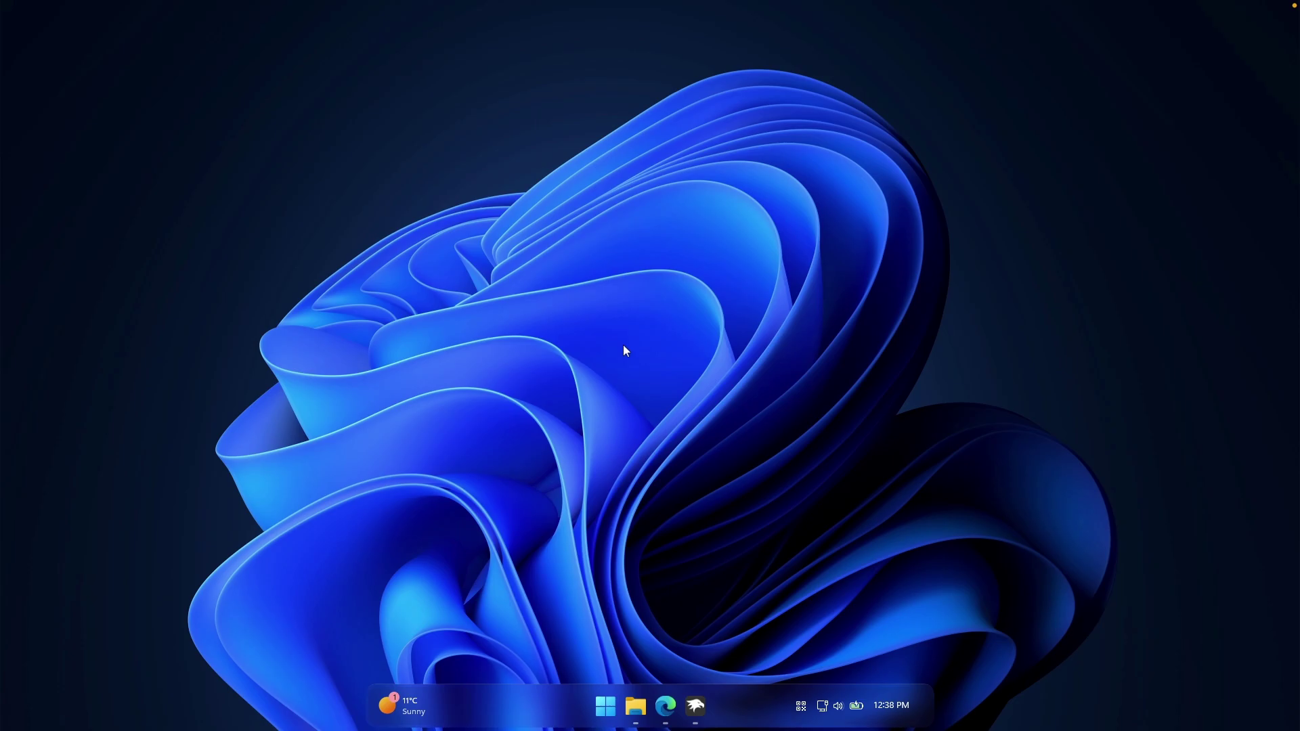
Step: Switch to Edge, examine the Cursor Concept 3 Free download page on the Jepri Creations Store, and minimize the browser
left_click(671, 696)
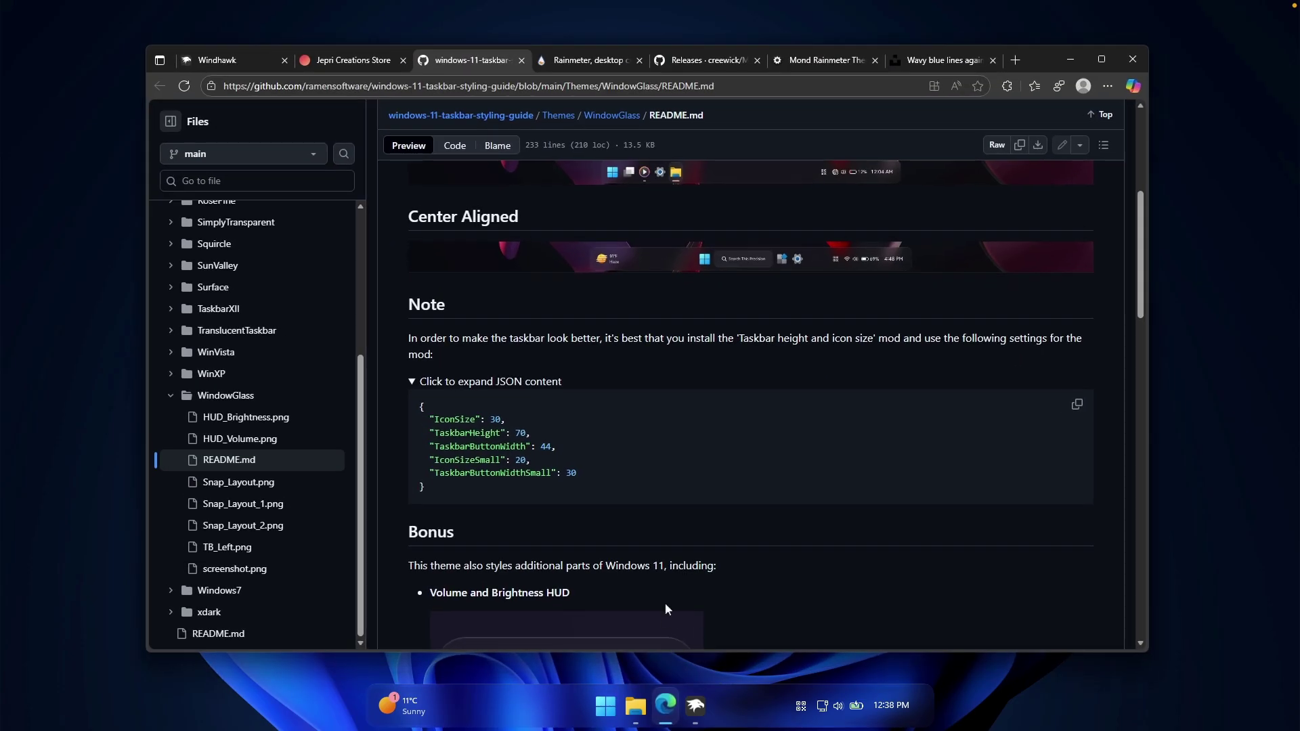
left_click(356, 61)
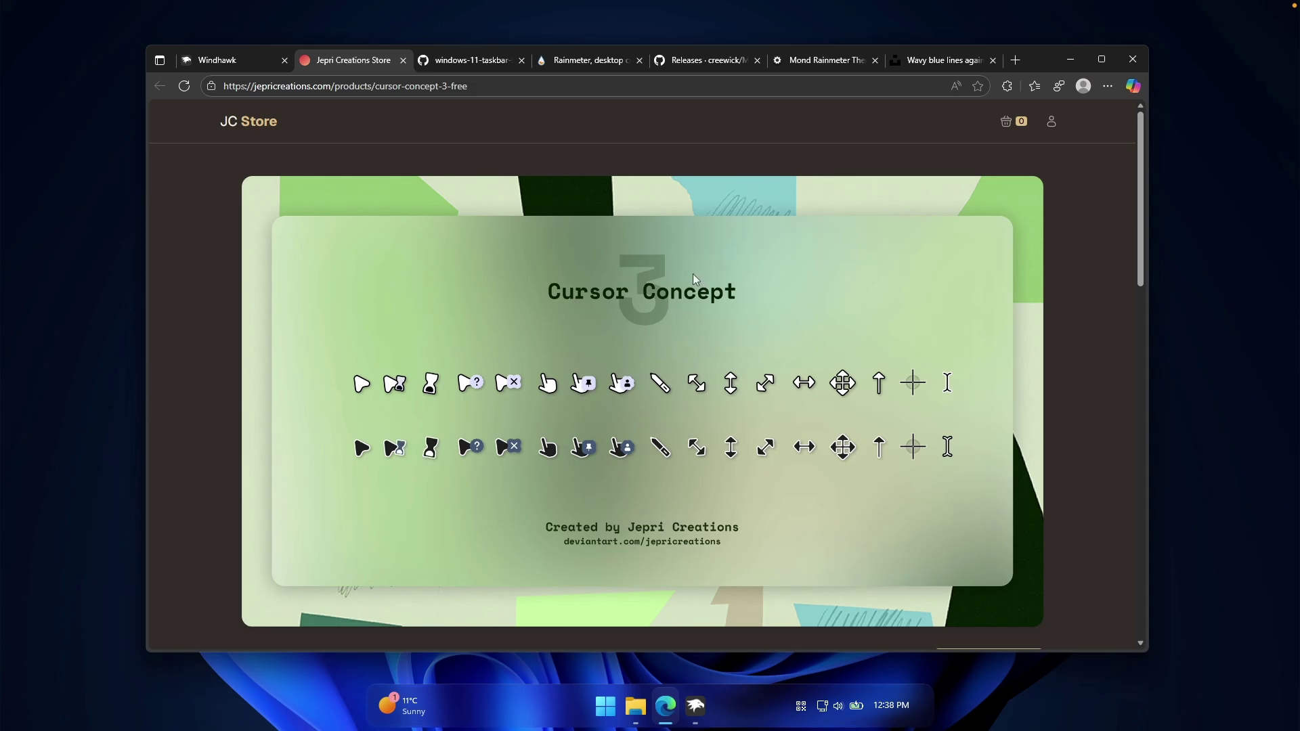
scroll(686, 267, "down", 3)
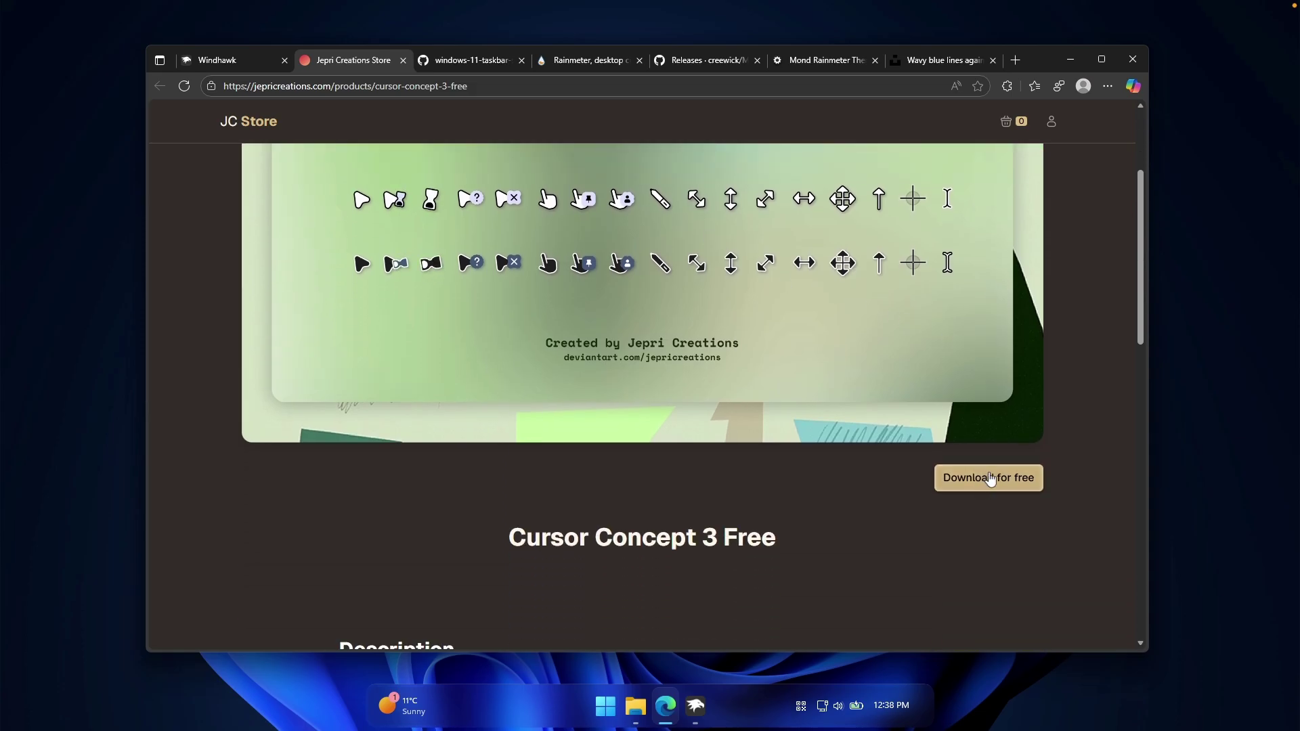
left_click(1070, 60)
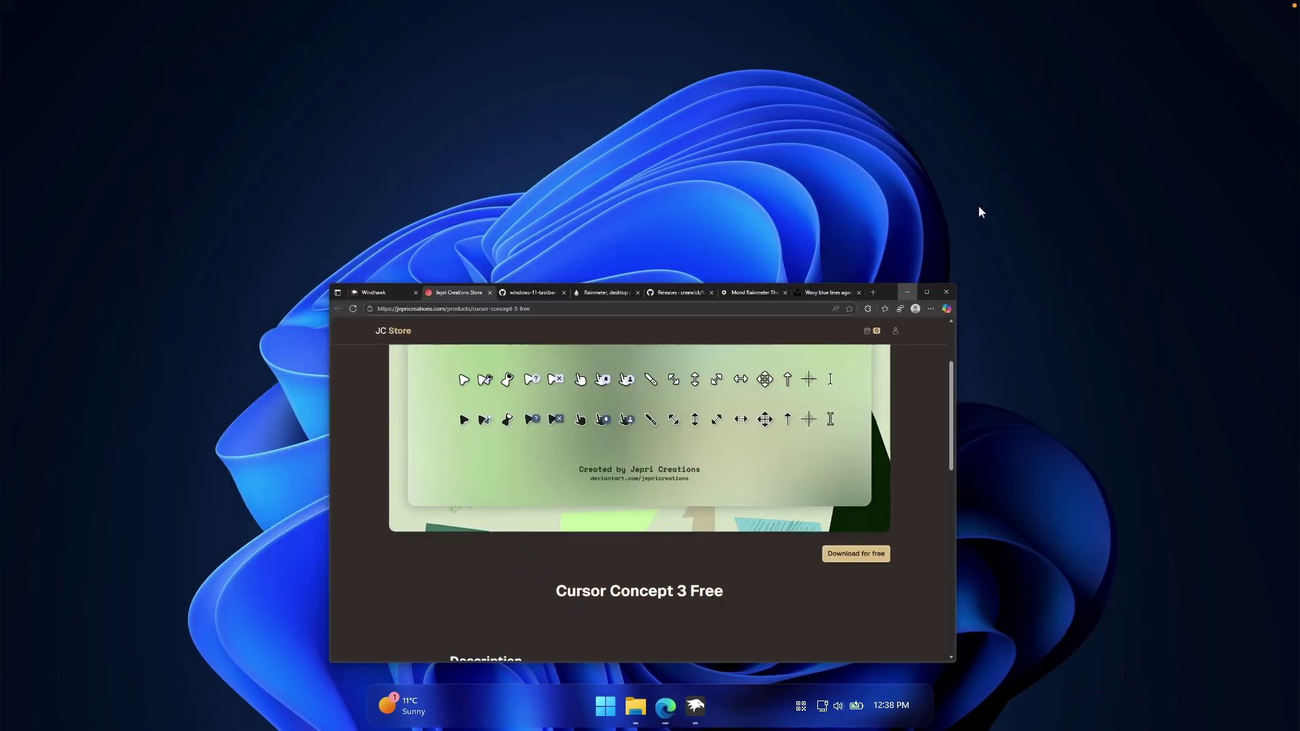
Step: Open the Downloads folder in File Explorer and navigate to the light folder inside cursor-concept-3-free\cursor
left_click(635, 706)
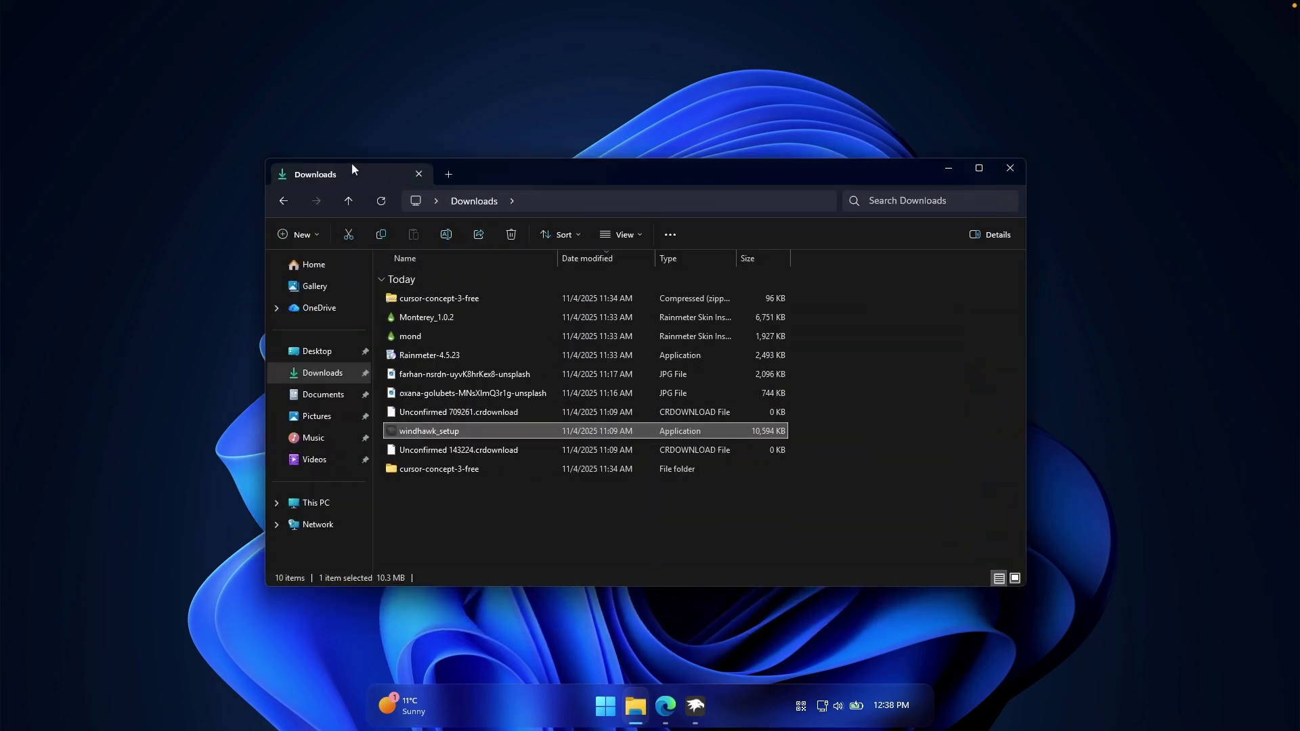
left_click(465, 302)
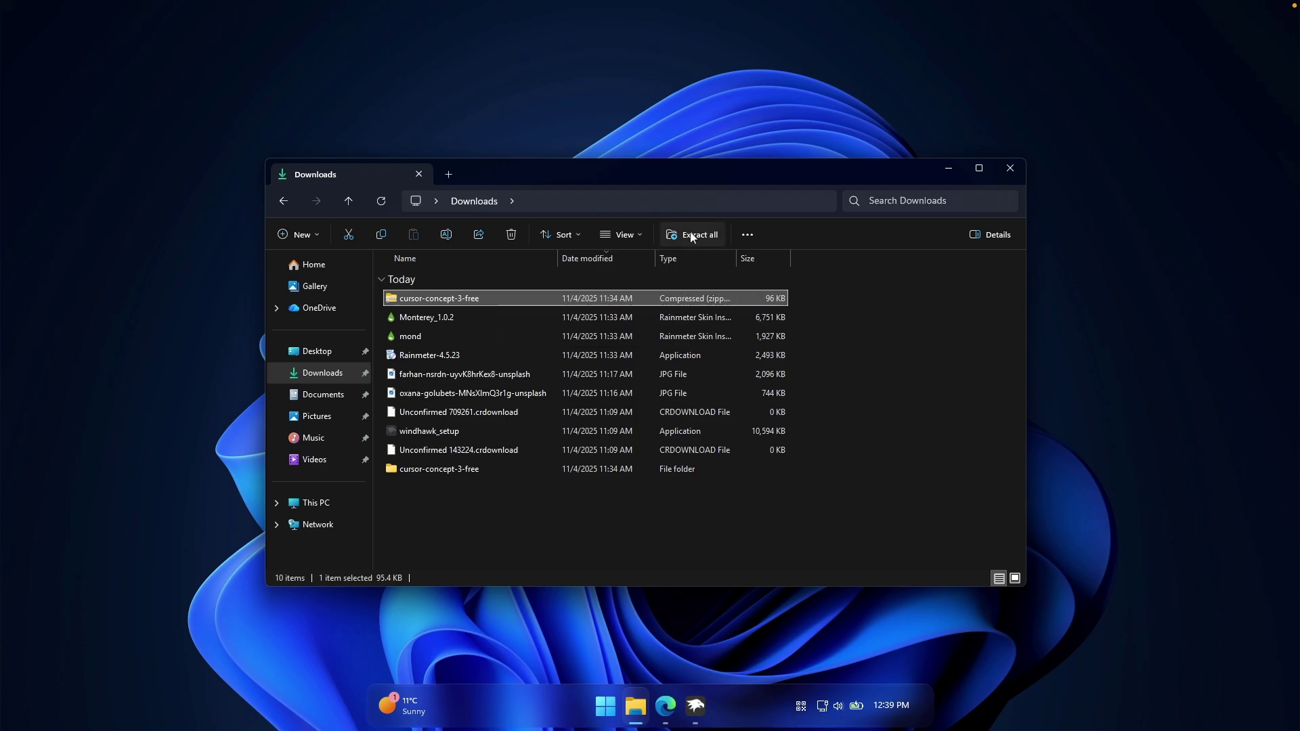
double_click(506, 465)
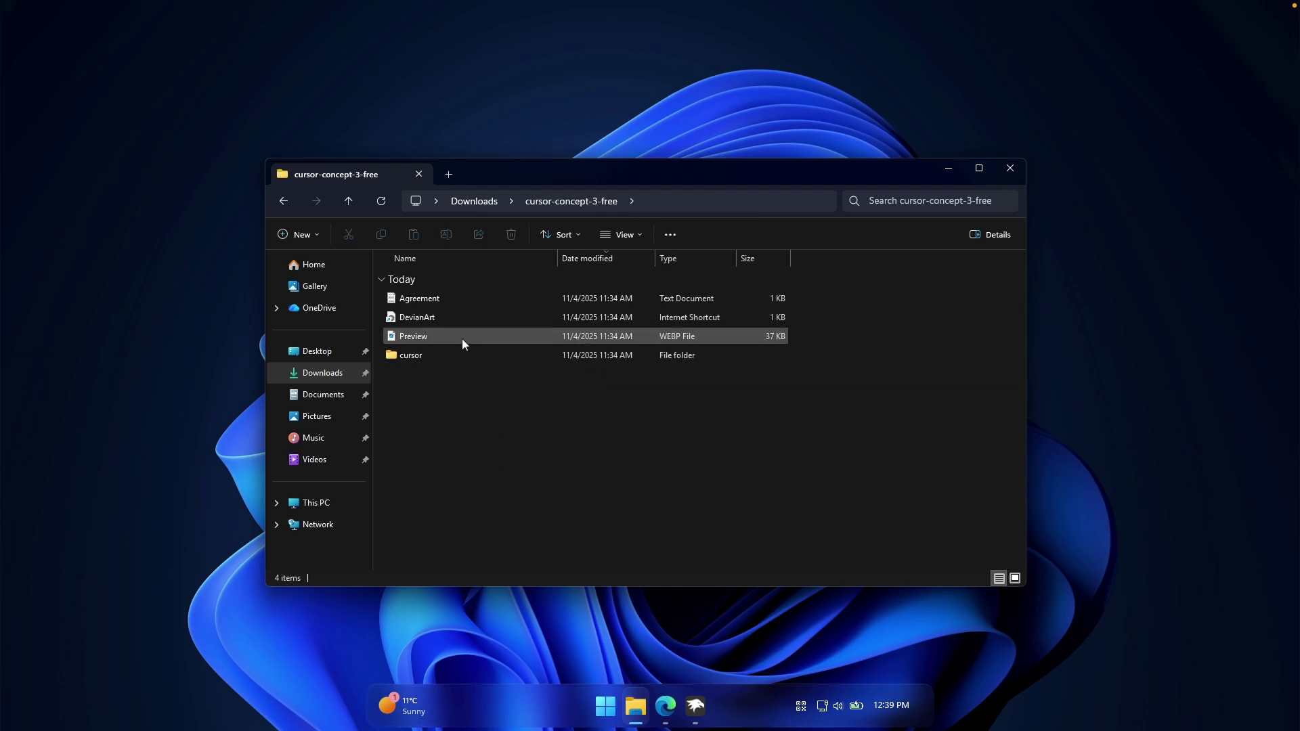
double_click(478, 356)
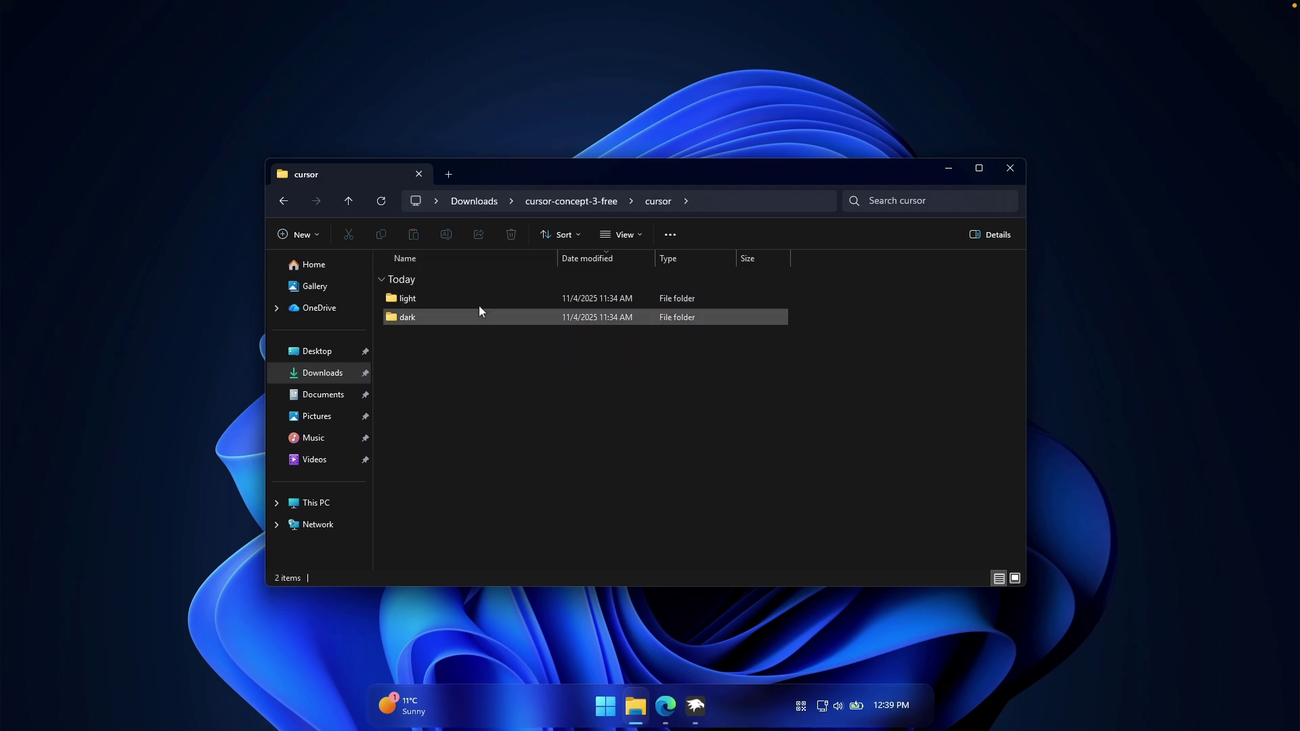
left_click(413, 298)
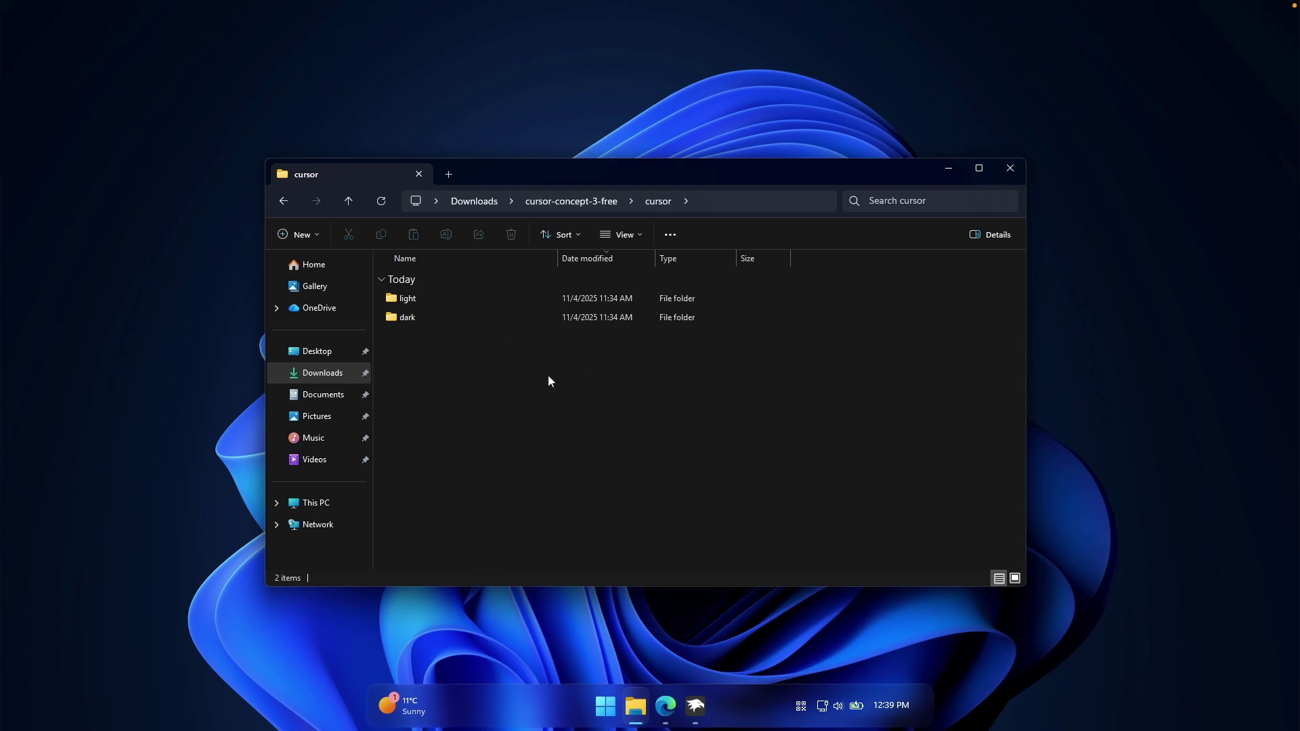
double_click(469, 293)
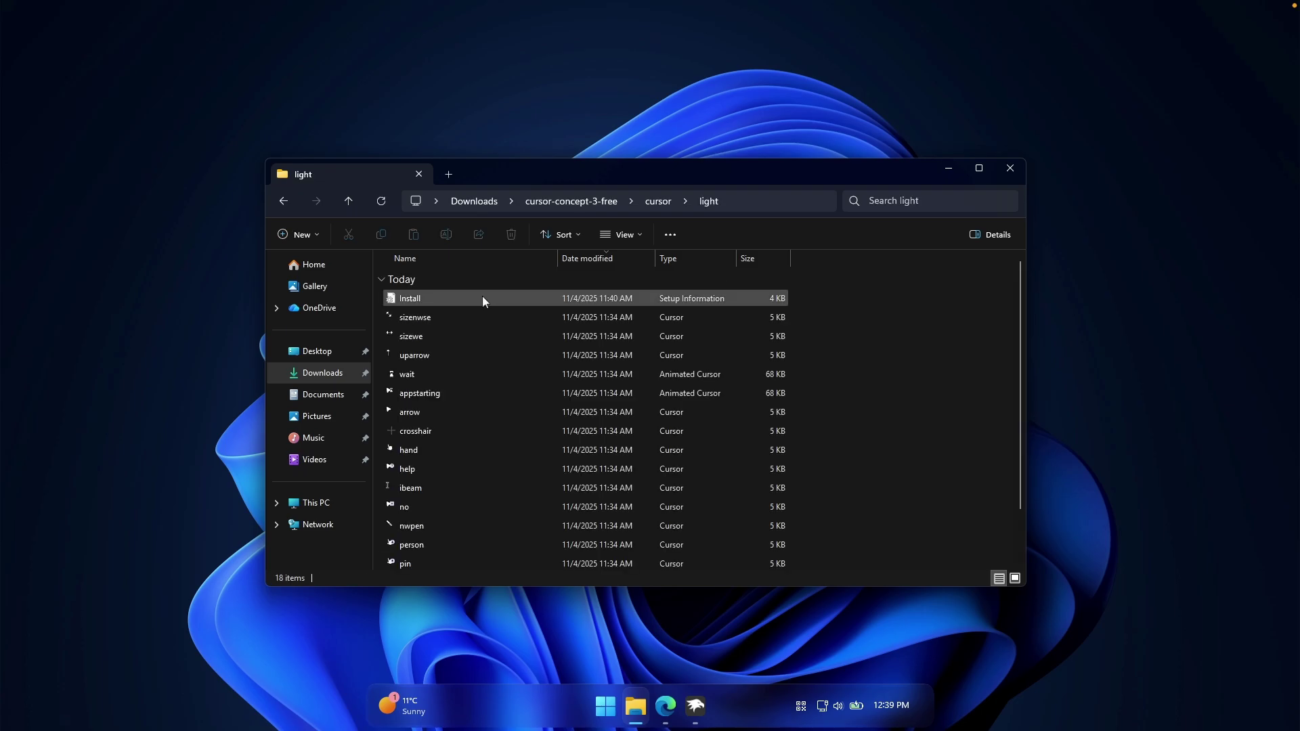
left_click(484, 300)
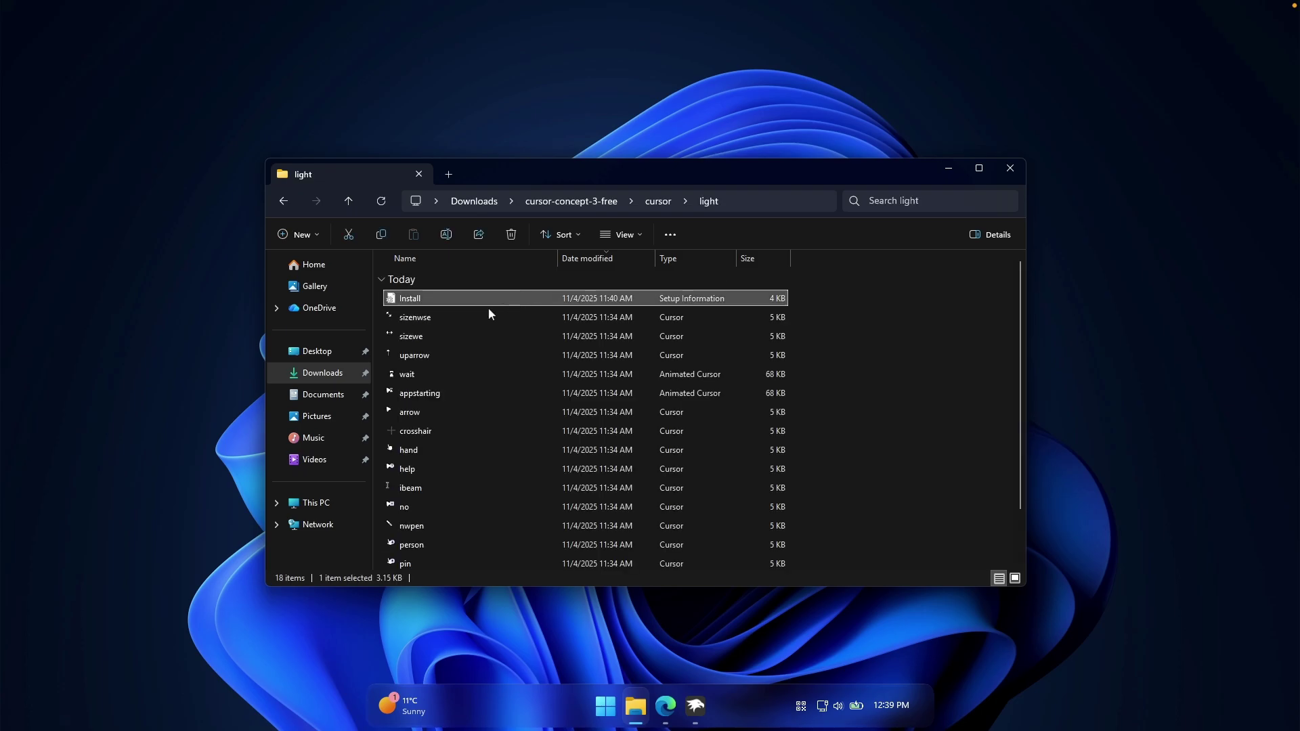
right_click(433, 299)
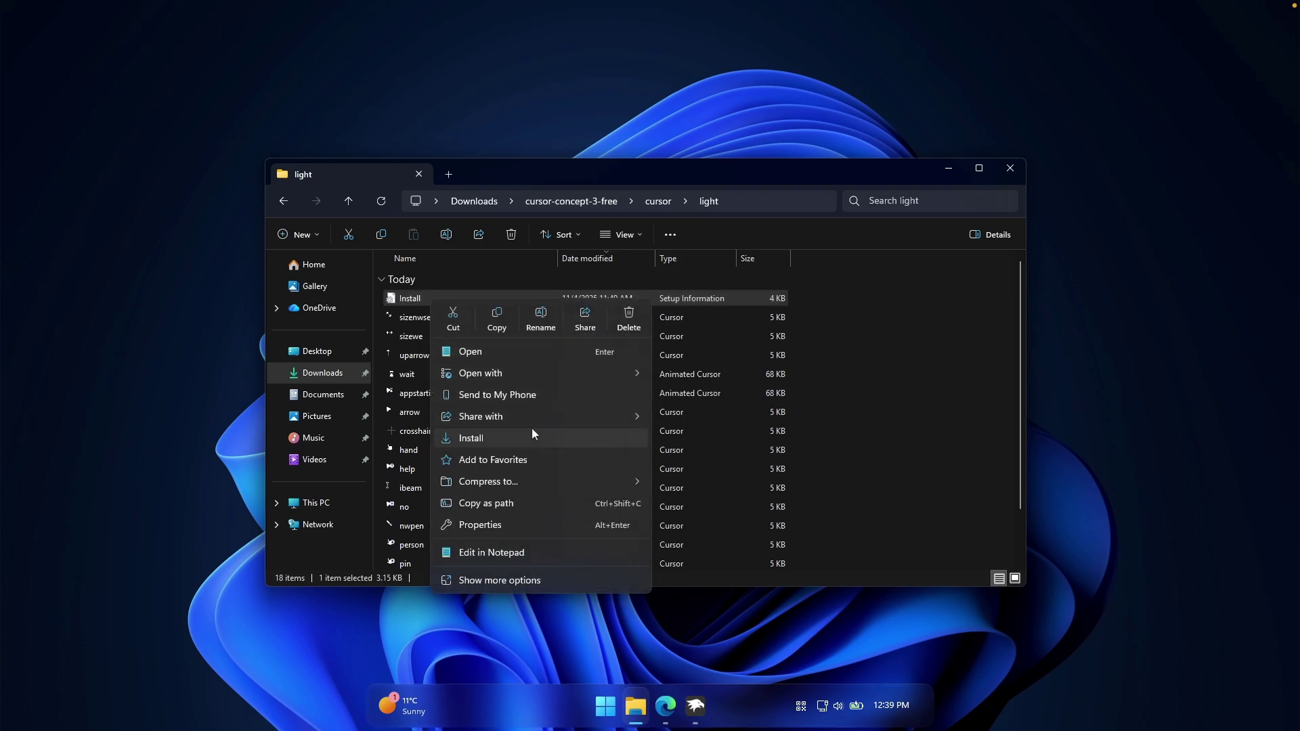
left_click(880, 366)
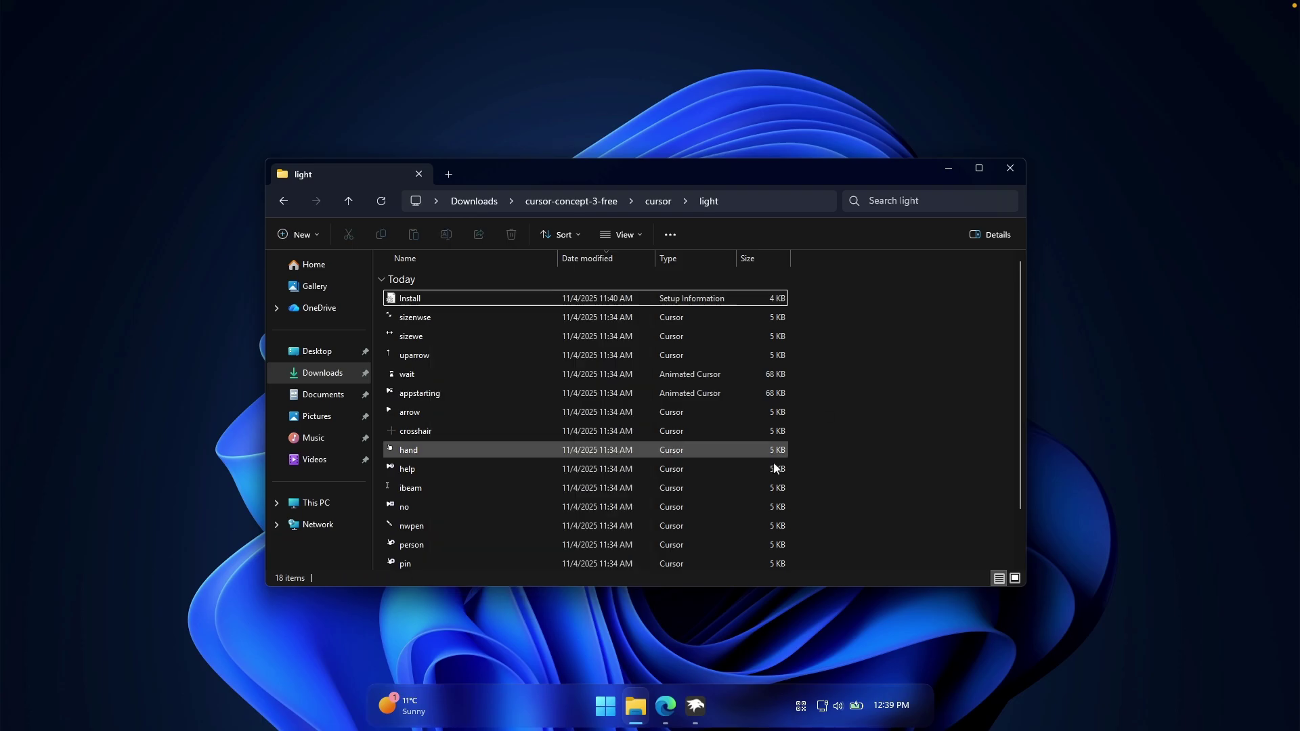
Step: Search Windows for "cu", open the mouse pointer display or speed settings, and show the Pointers options
key("super")
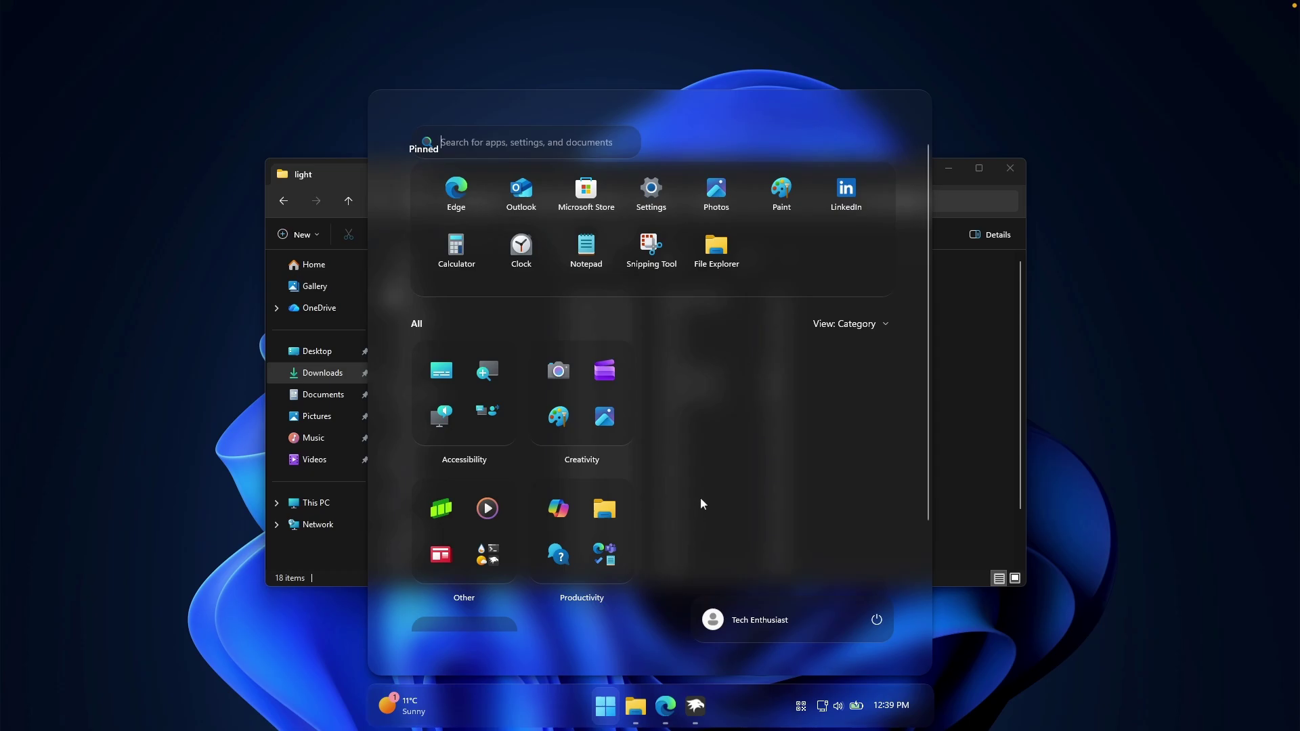
type("cu")
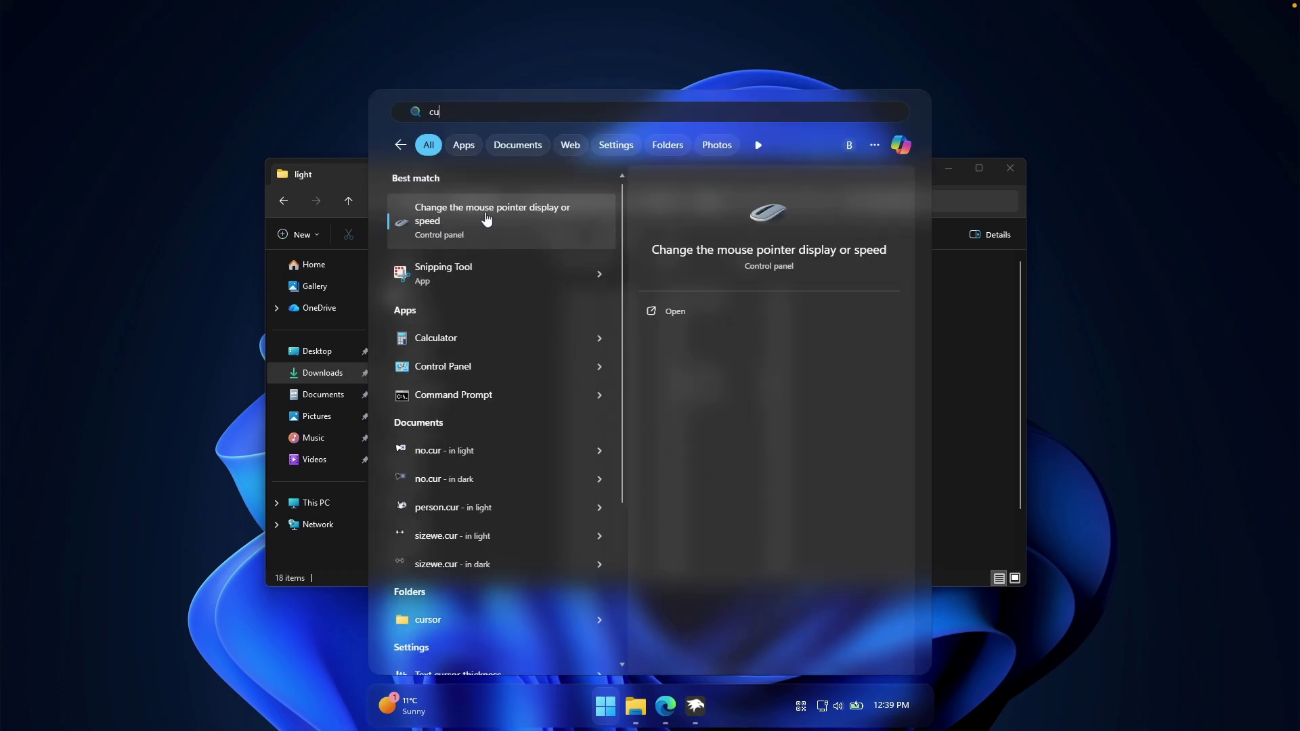
left_click(530, 228)
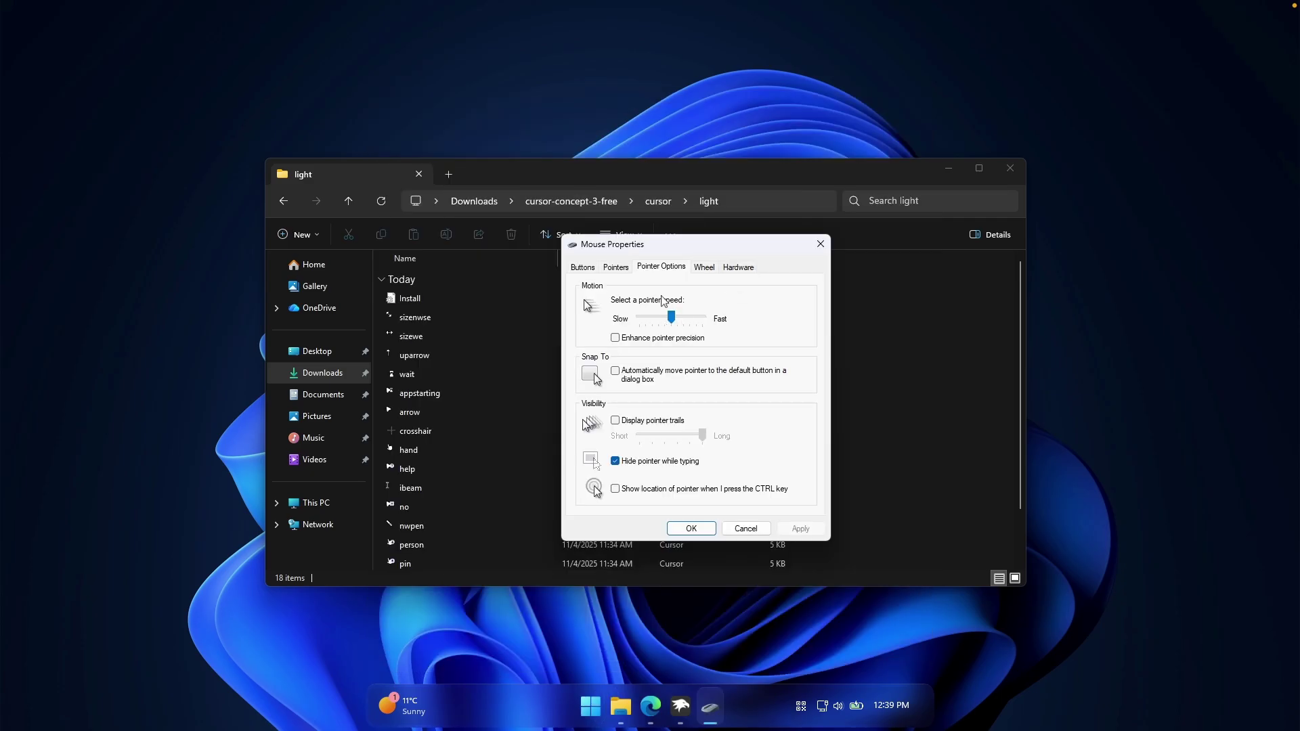
left_click(618, 269)
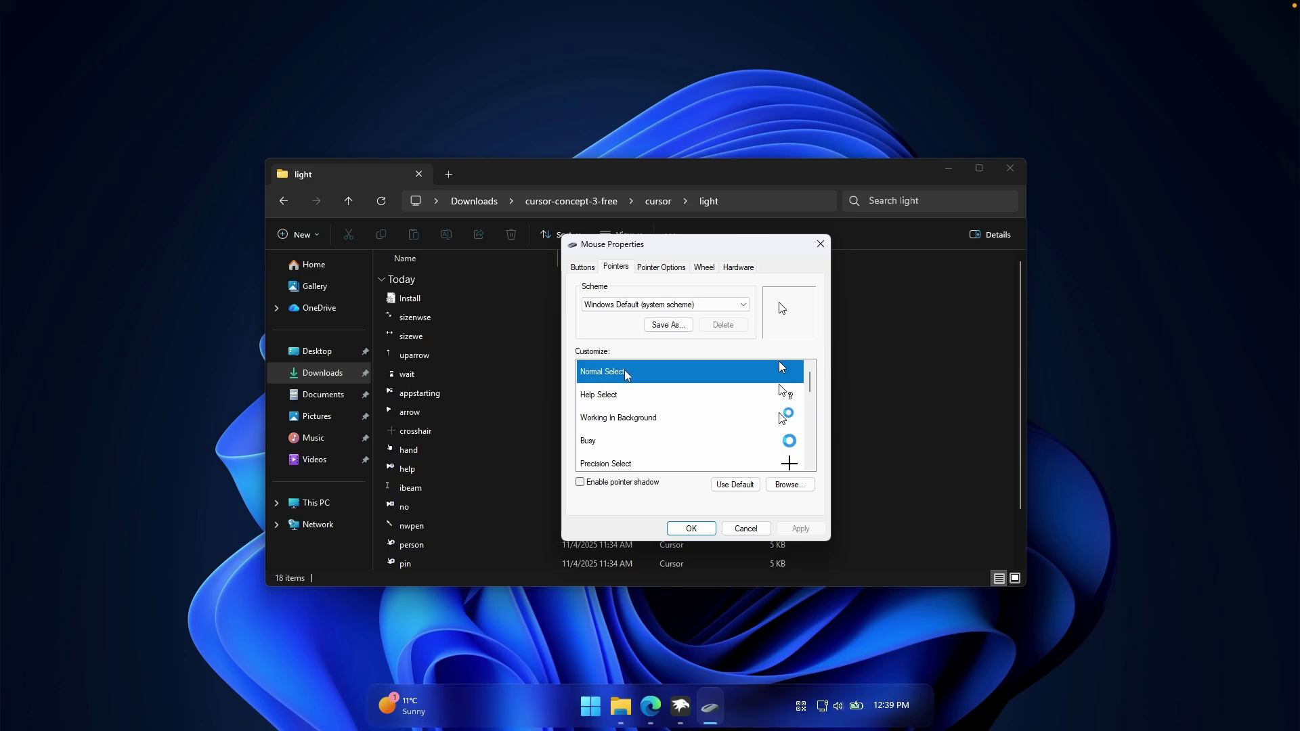
Step: Assign the arrow cursor from Downloads\cursor-concept-3-free\cursor\light to the Normal Select pointer
left_click(790, 485)
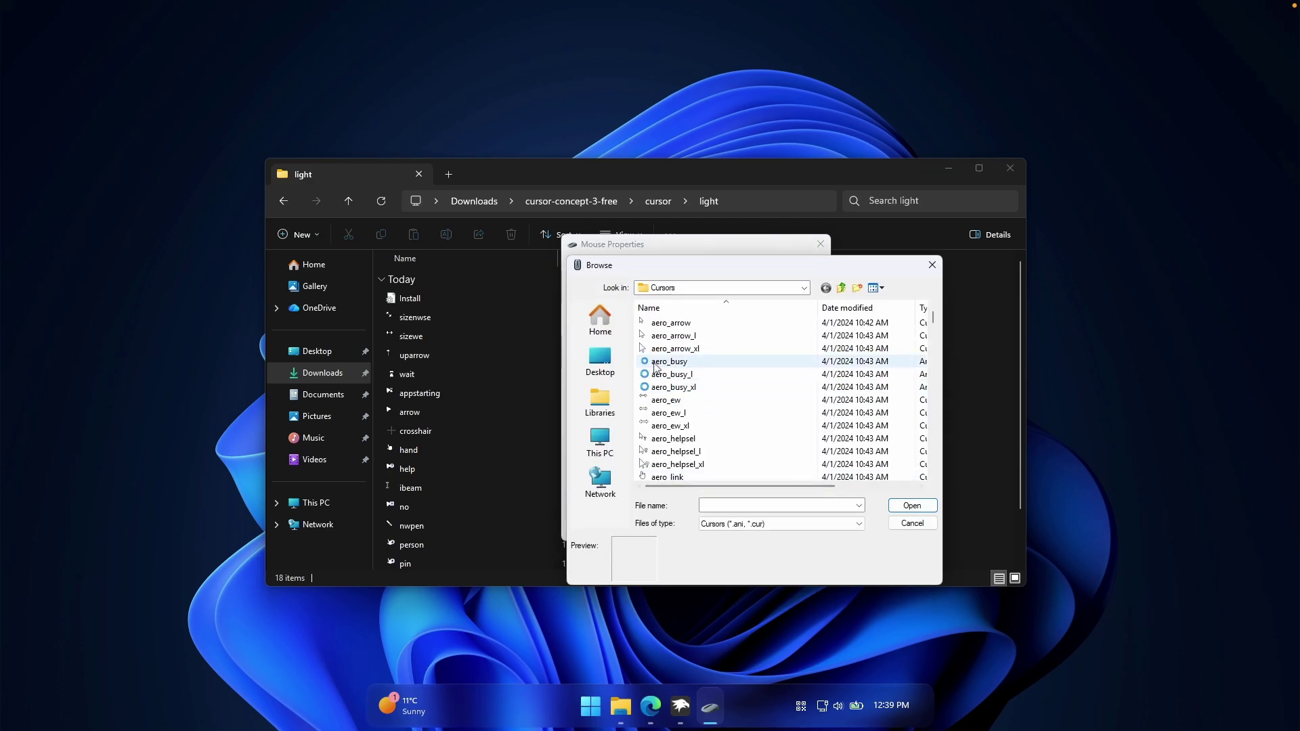
left_click(601, 319)
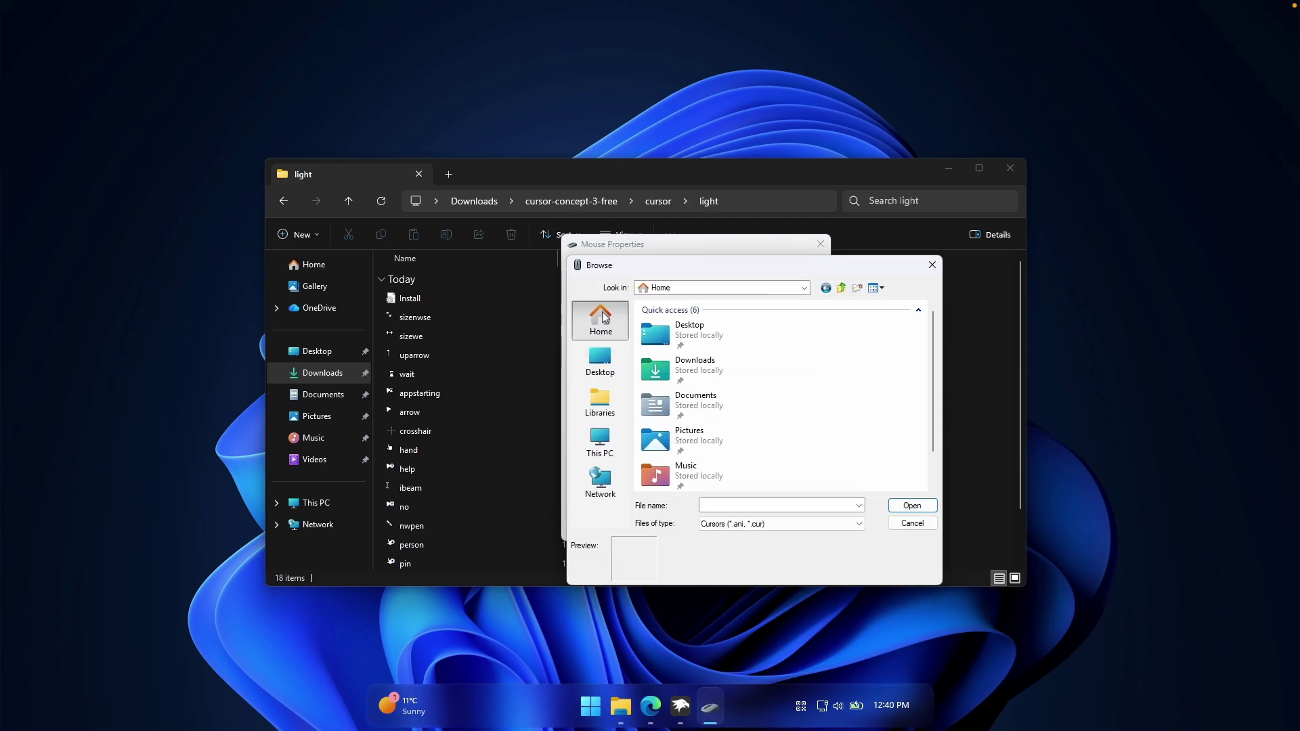
double_click(729, 368)
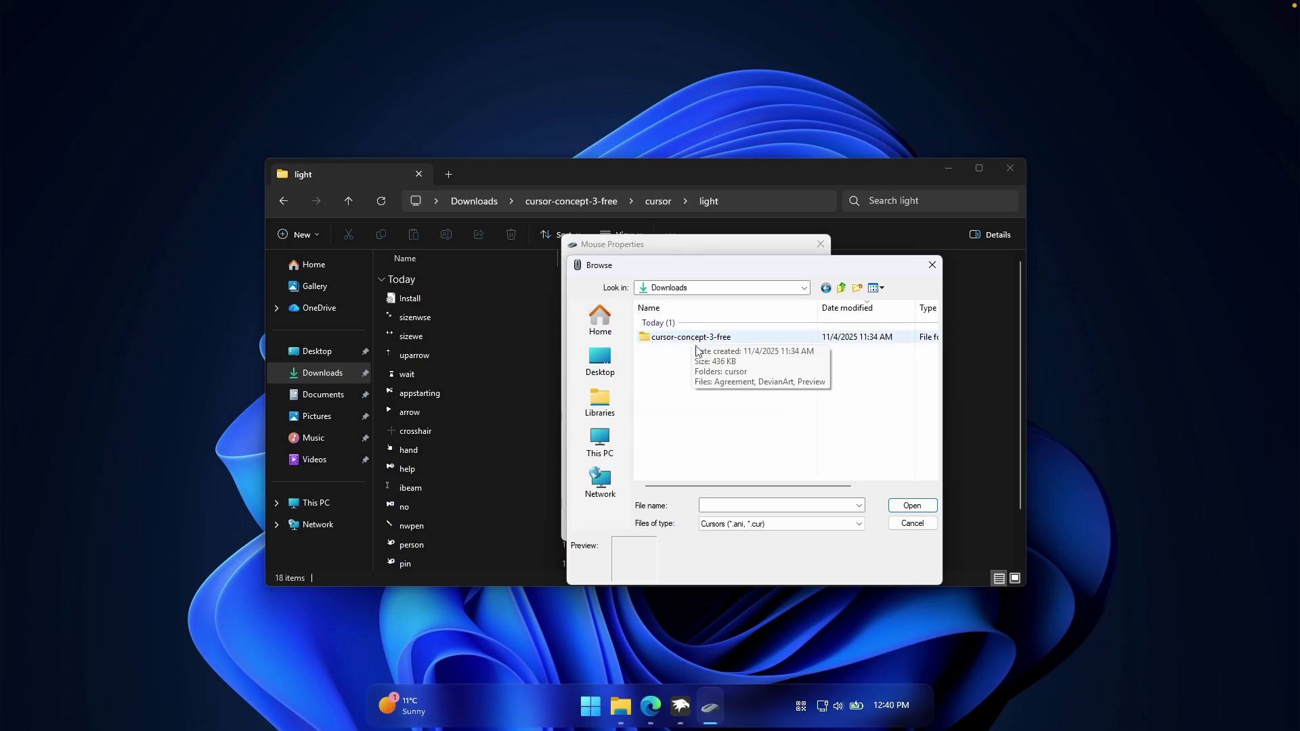
double_click(719, 339)
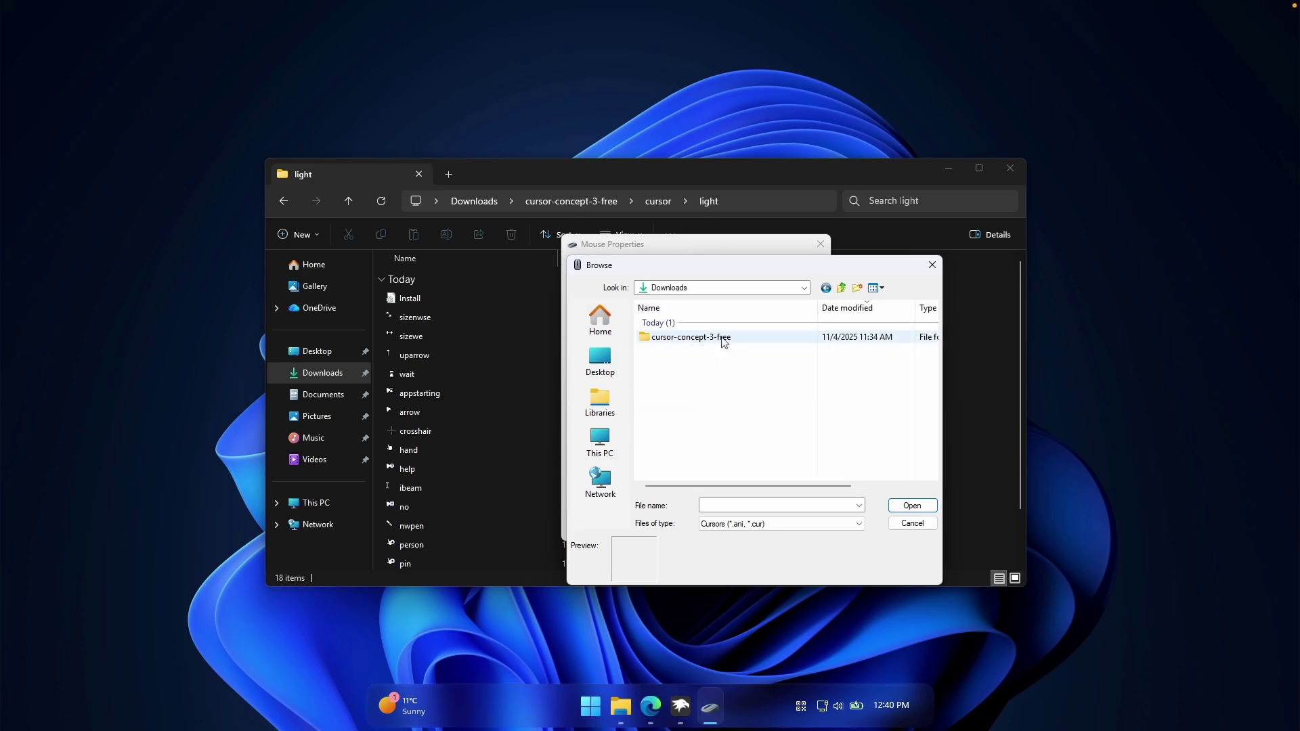
double_click(692, 339)
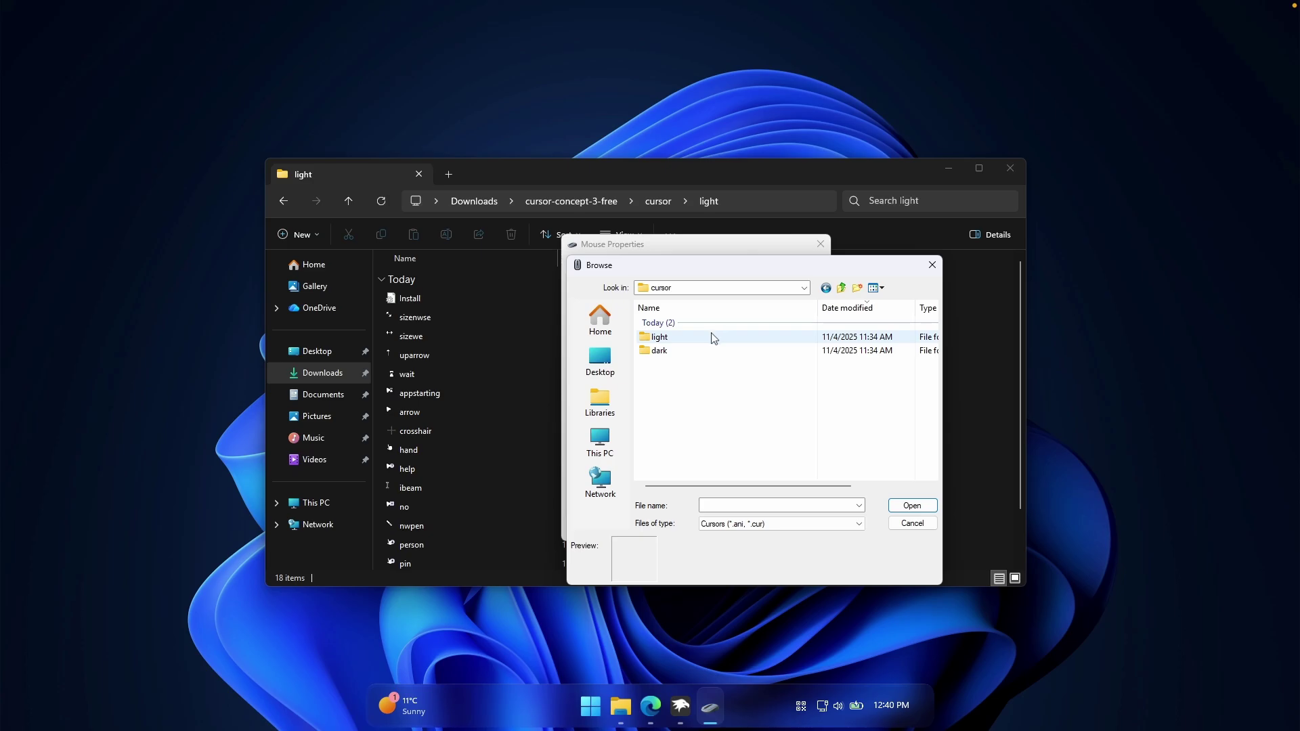
double_click(706, 338)
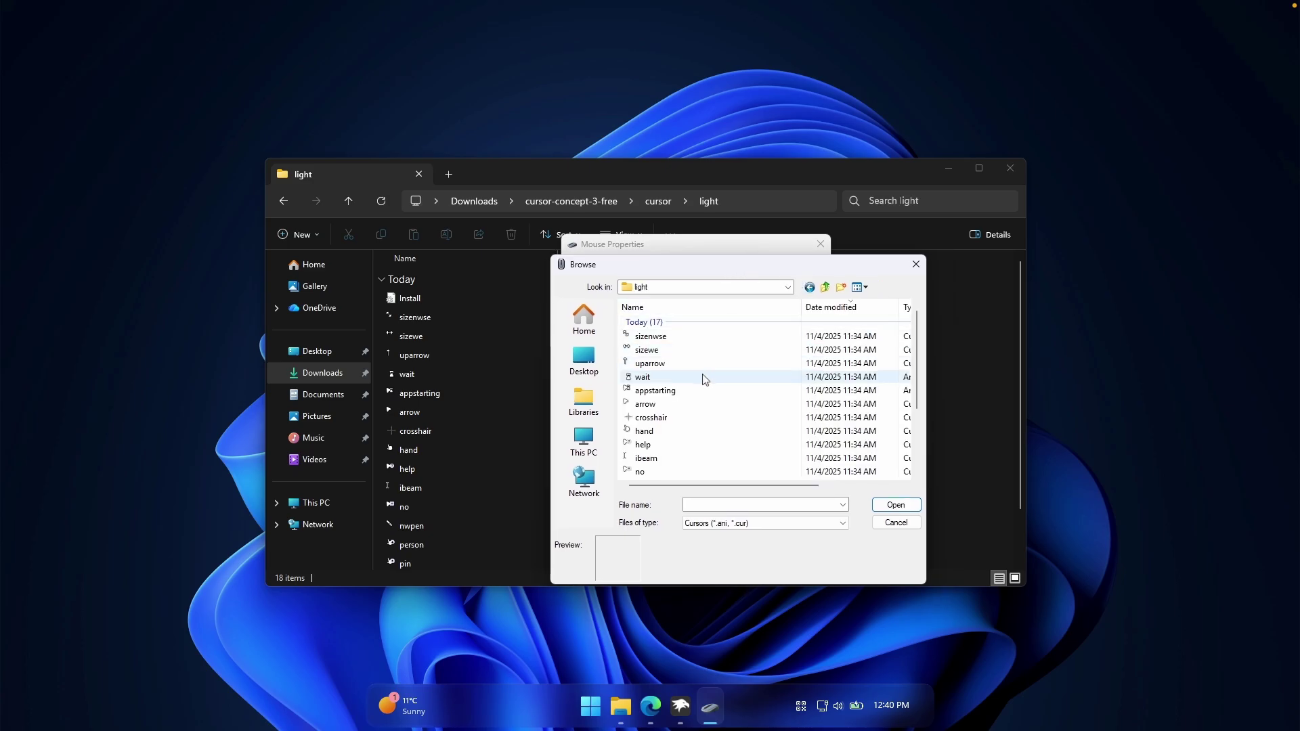
left_click(669, 407)
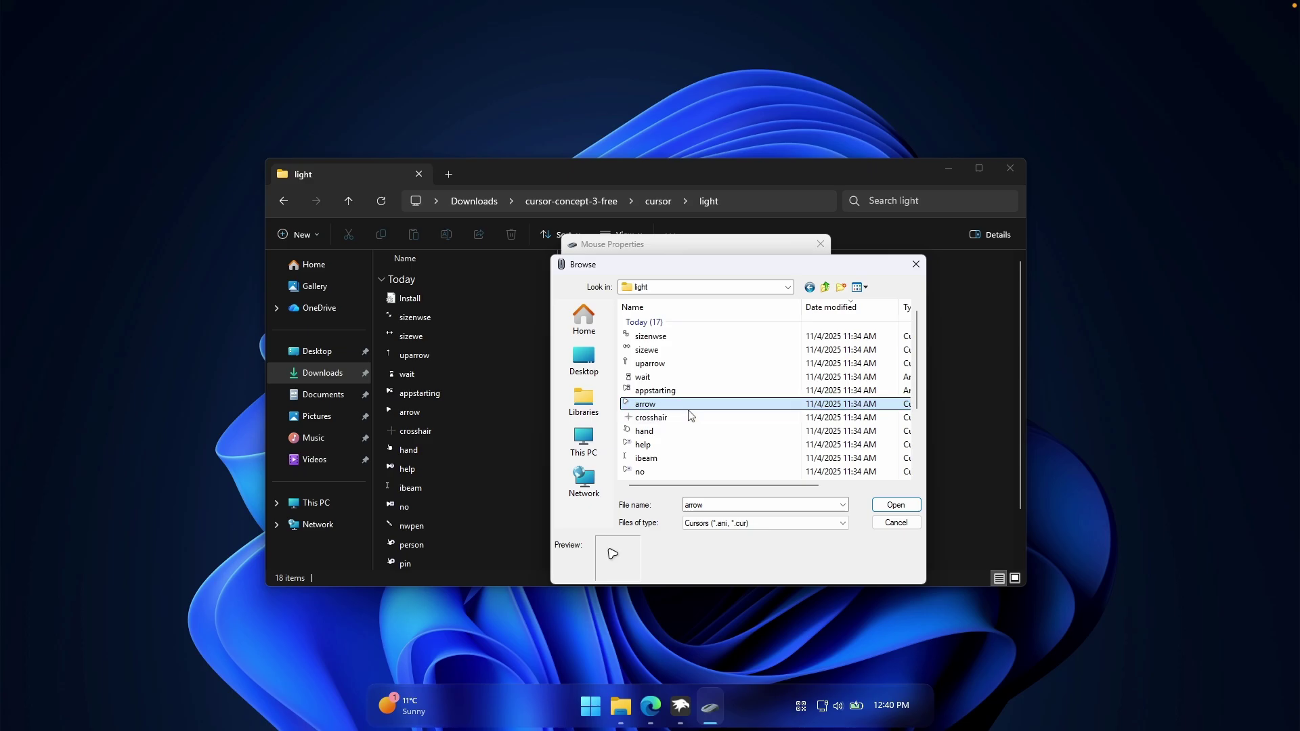
left_click(896, 505)
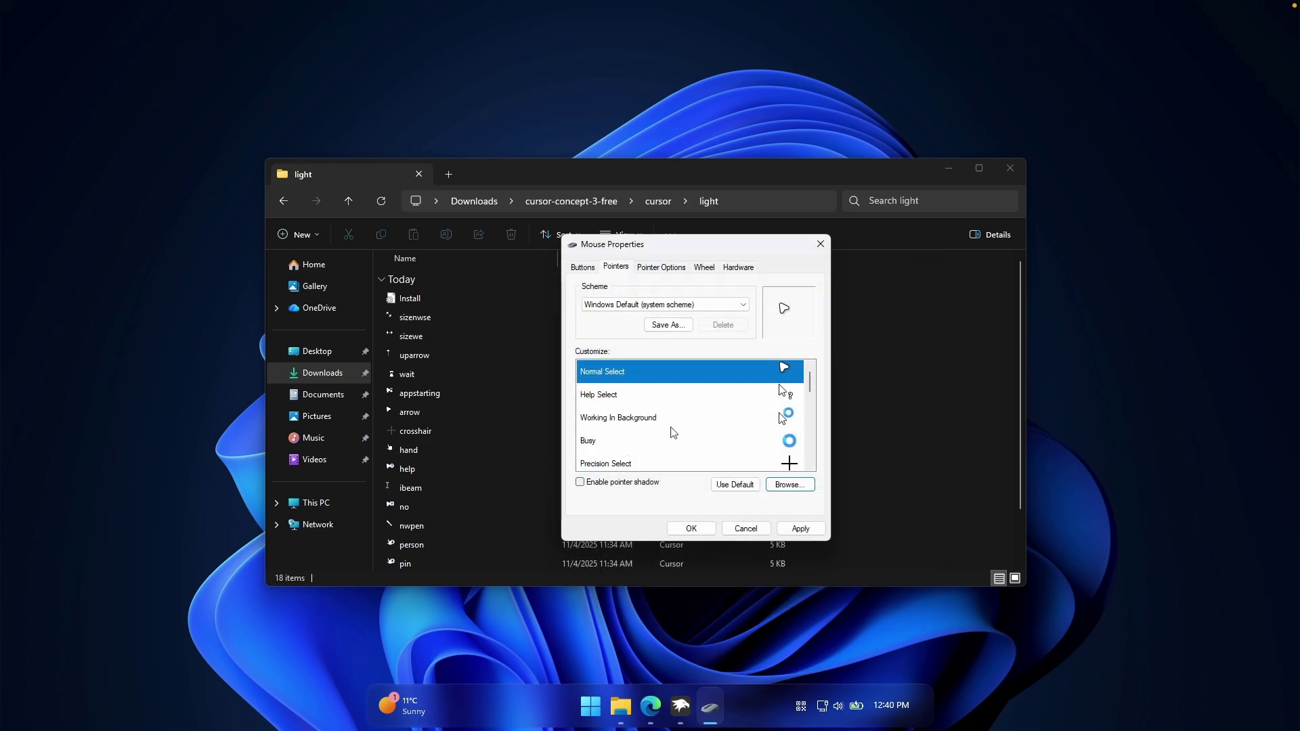
Step: Assign the appstarting cursor from the light folder to the Working In Background pointer
left_click(644, 421)
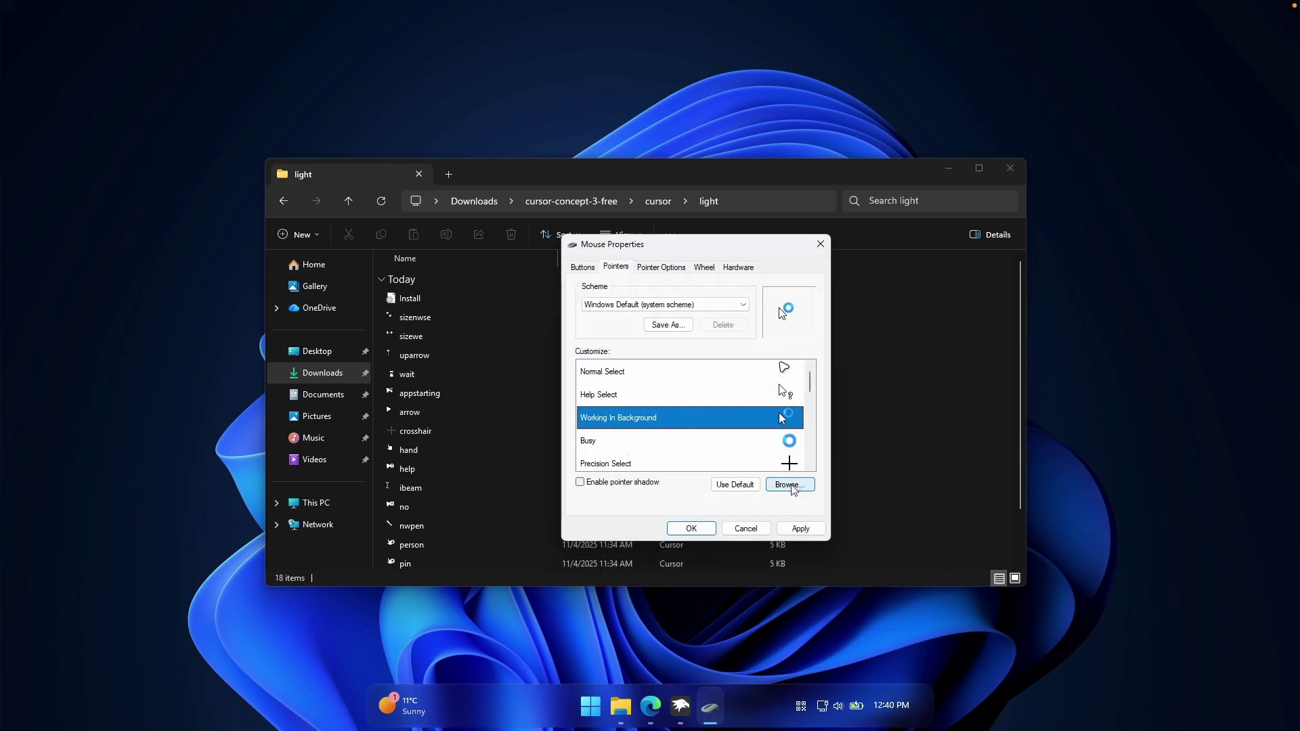
left_click(790, 485)
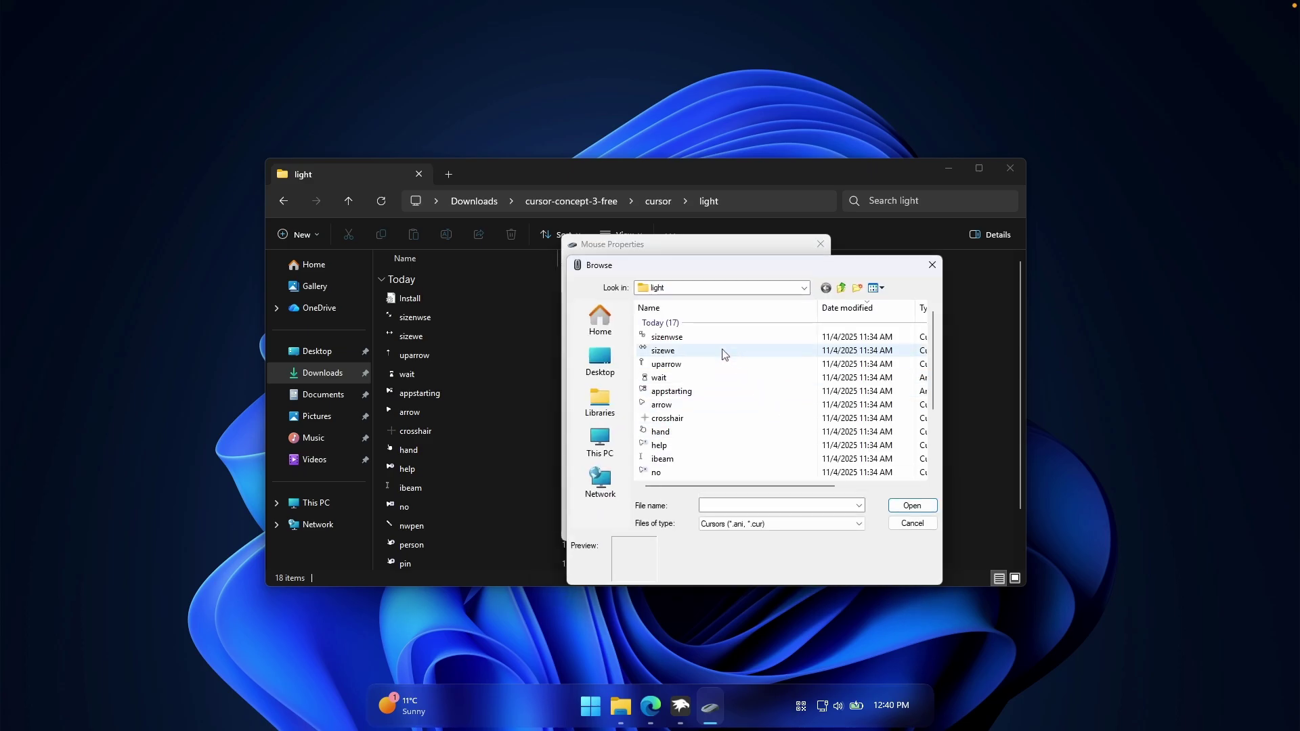
left_click(707, 393)
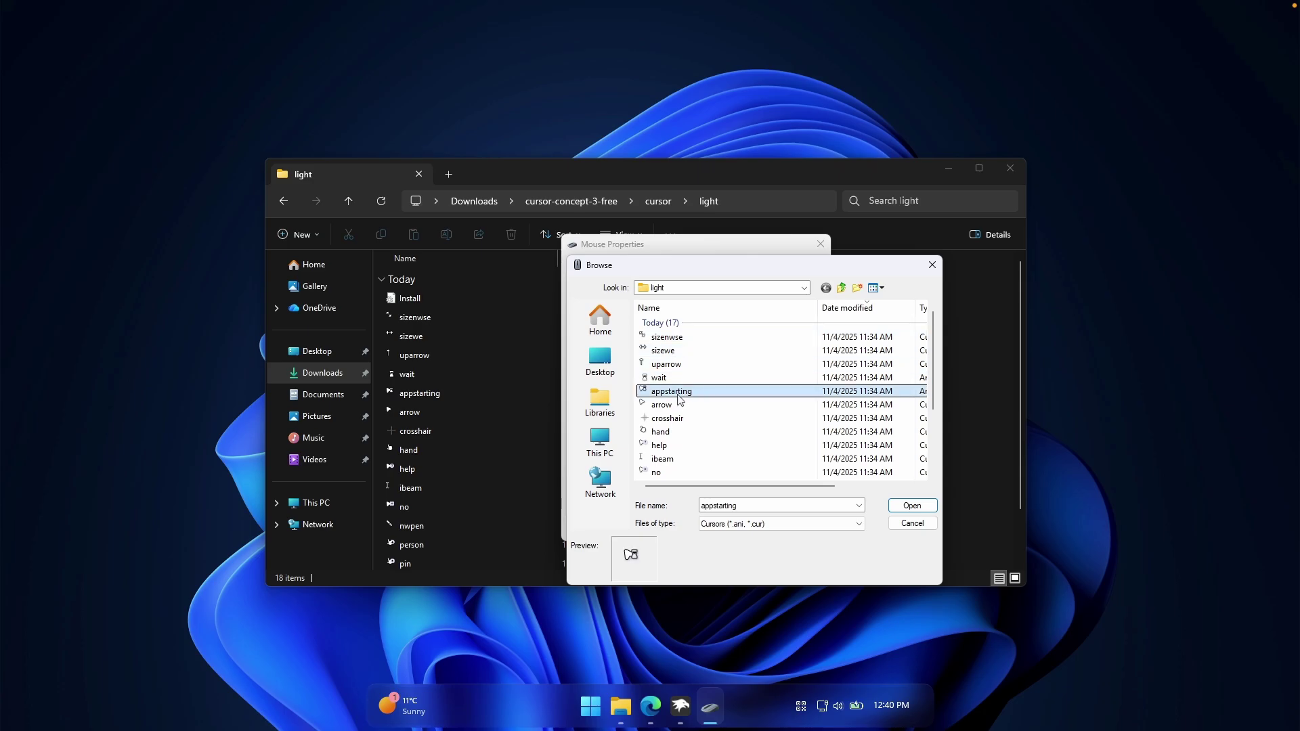
left_click(913, 506)
Step: Assign the animated wait cursor from the light folder to the Busy pointer
left_click(648, 442)
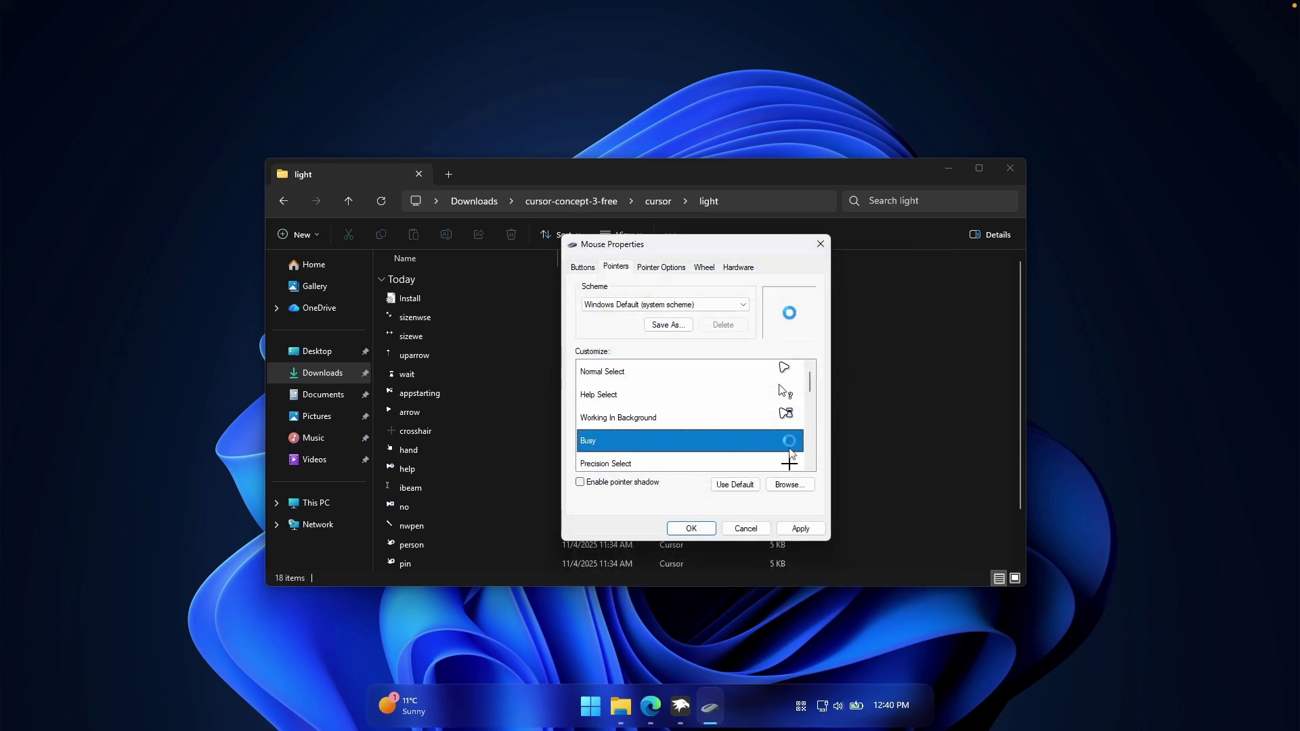
left_click(790, 485)
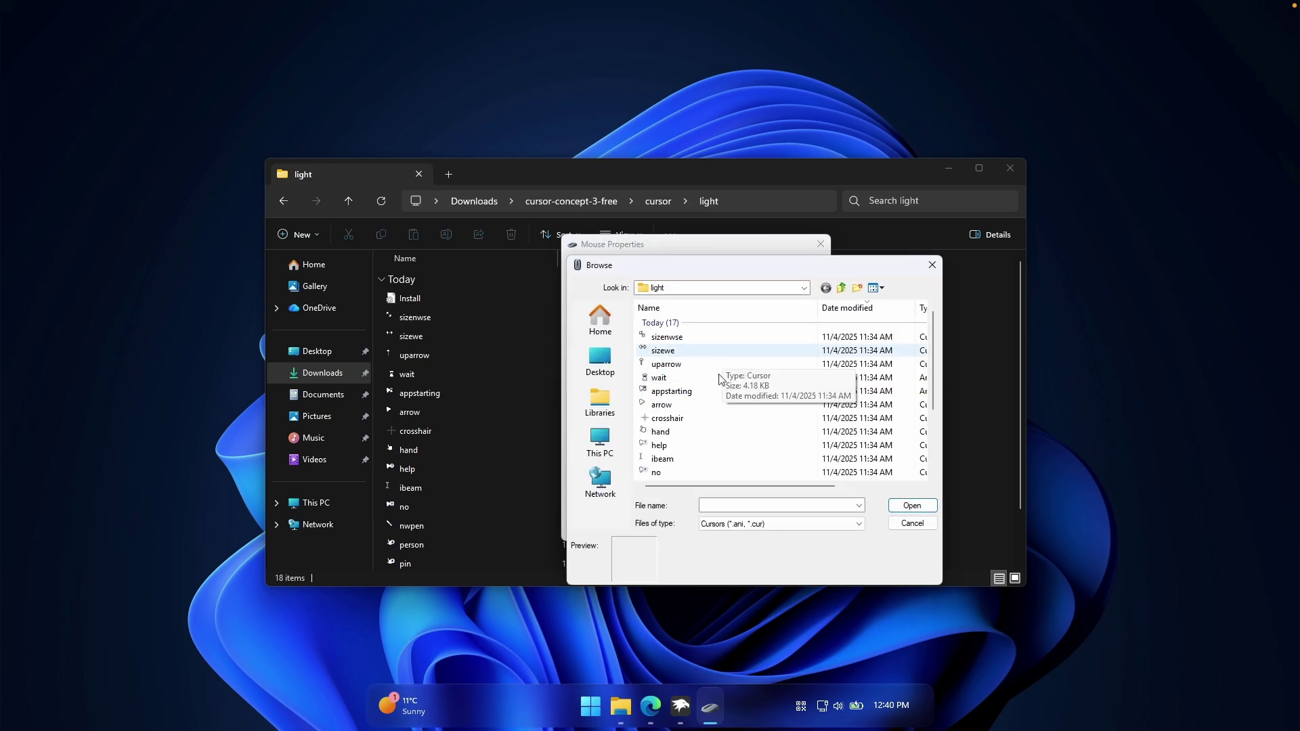
left_click(719, 378)
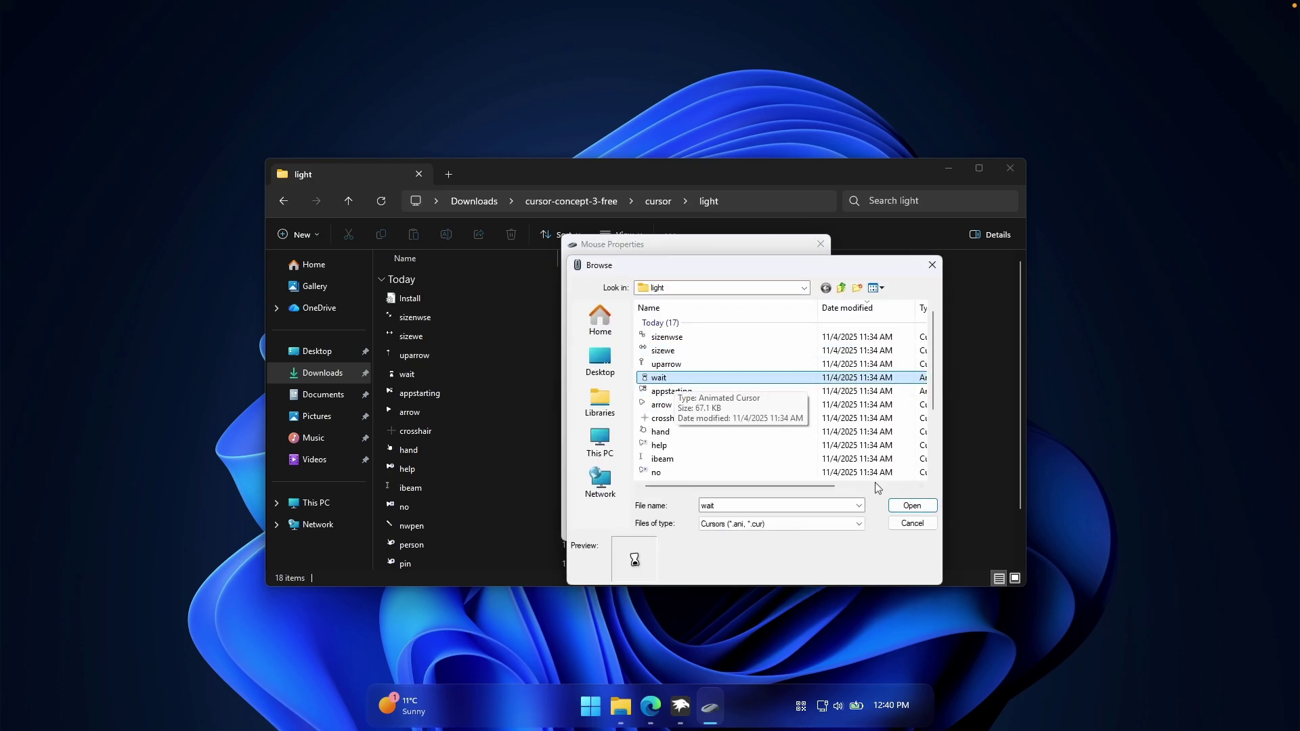
key("Return")
Step: Assign the hand cursor from the light folder to the Link Select pointer and apply the pointer changes
left_click_drag(810, 381, 817, 452)
left_click(669, 404)
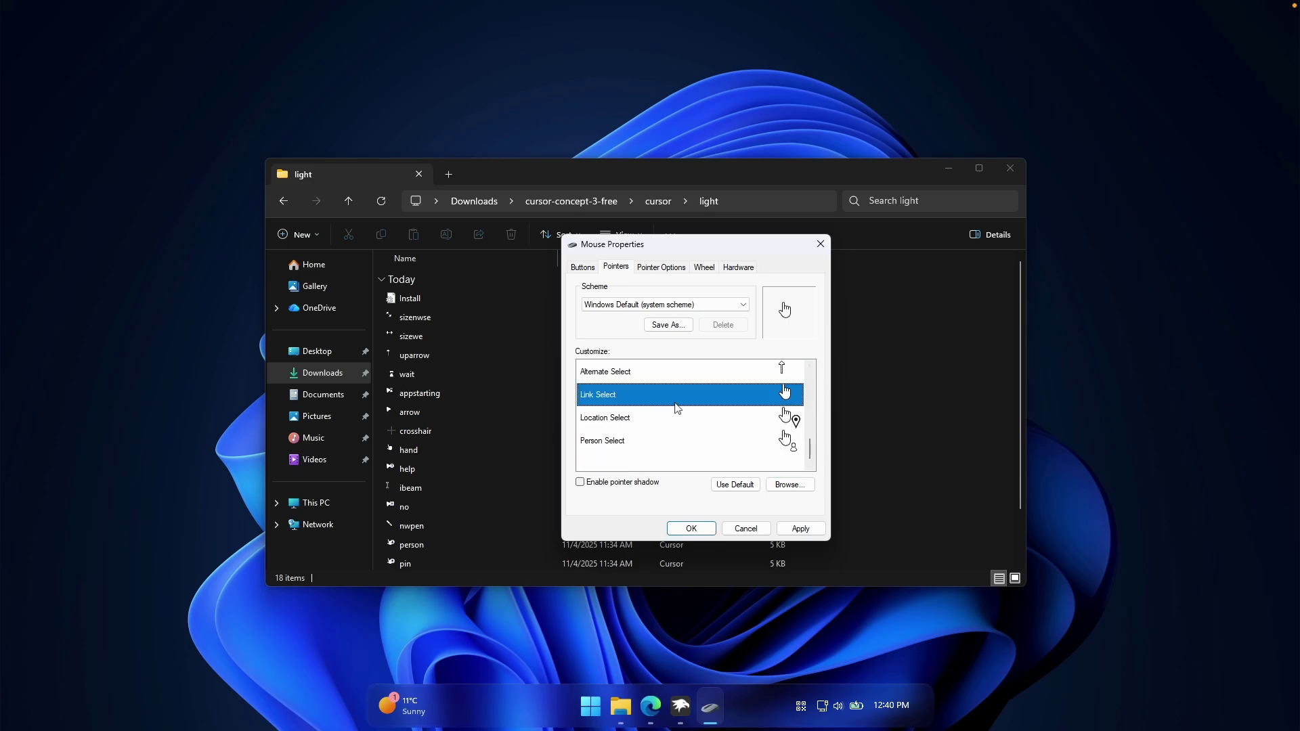
left_click(790, 485)
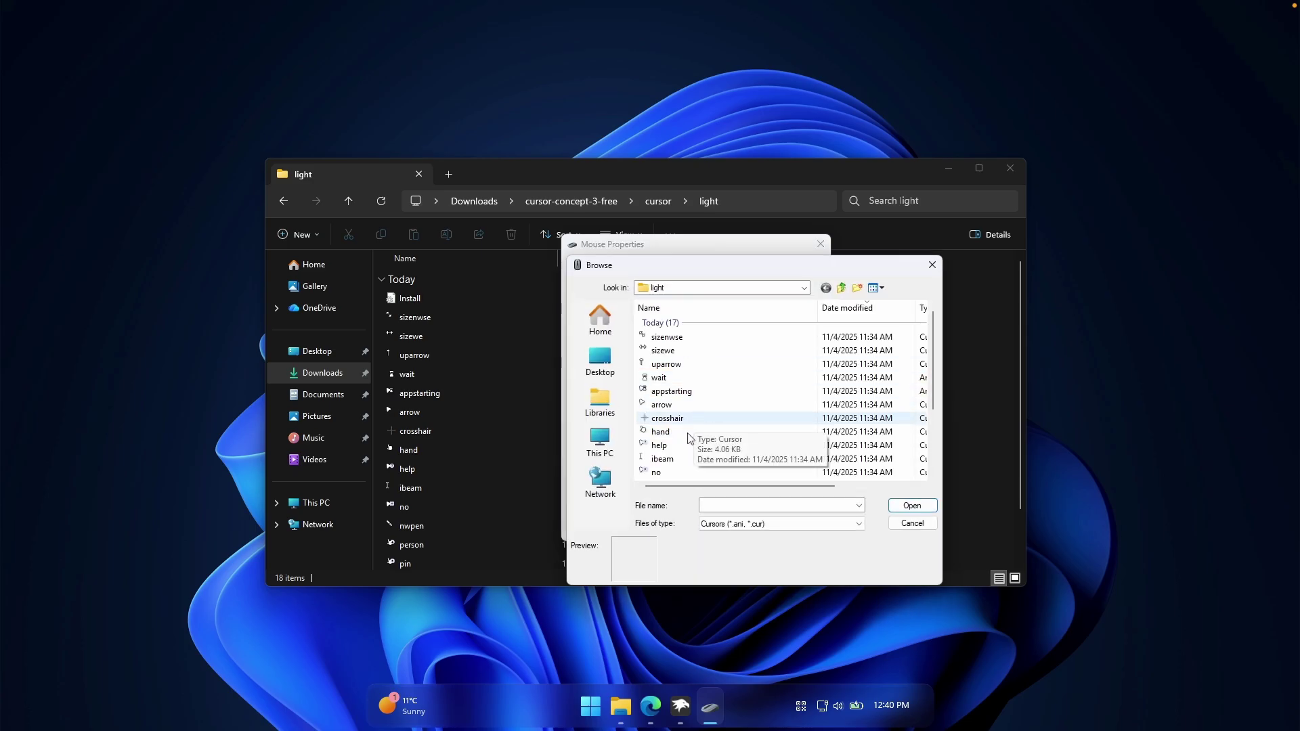
left_click(689, 436)
left_click(914, 503)
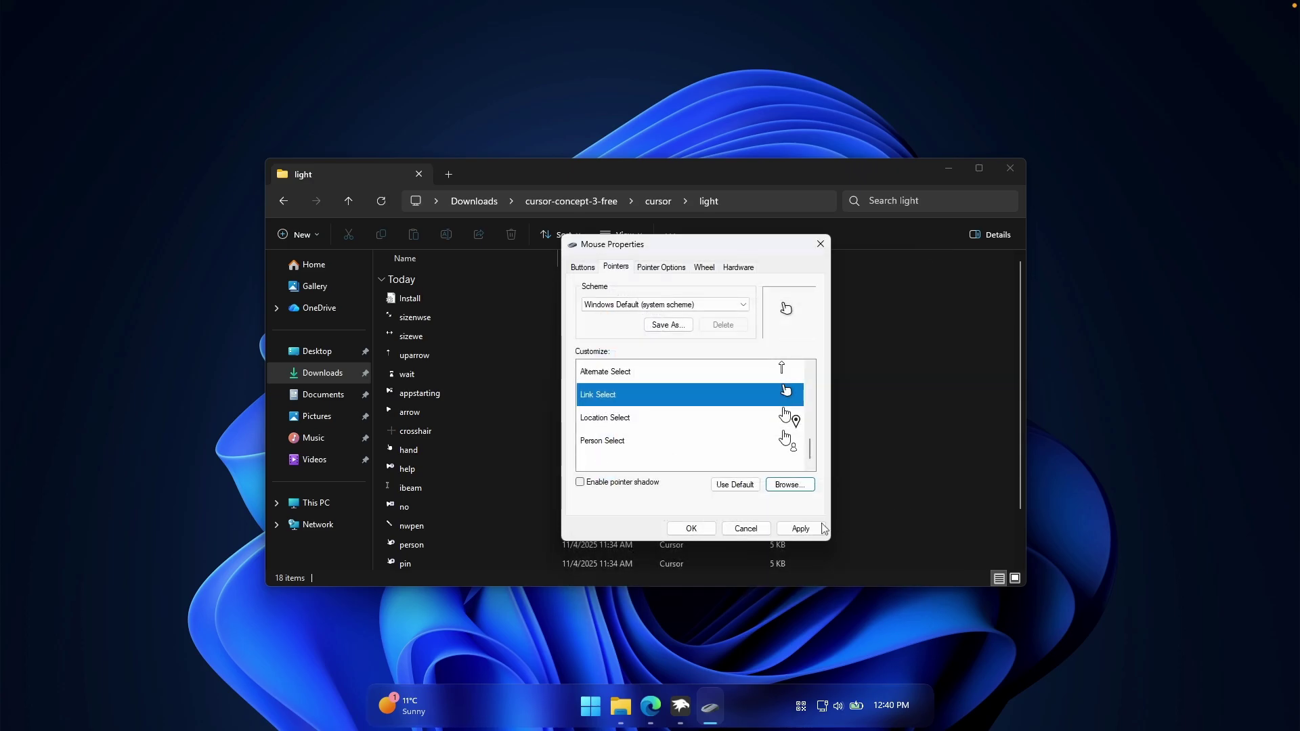
left_click(796, 528)
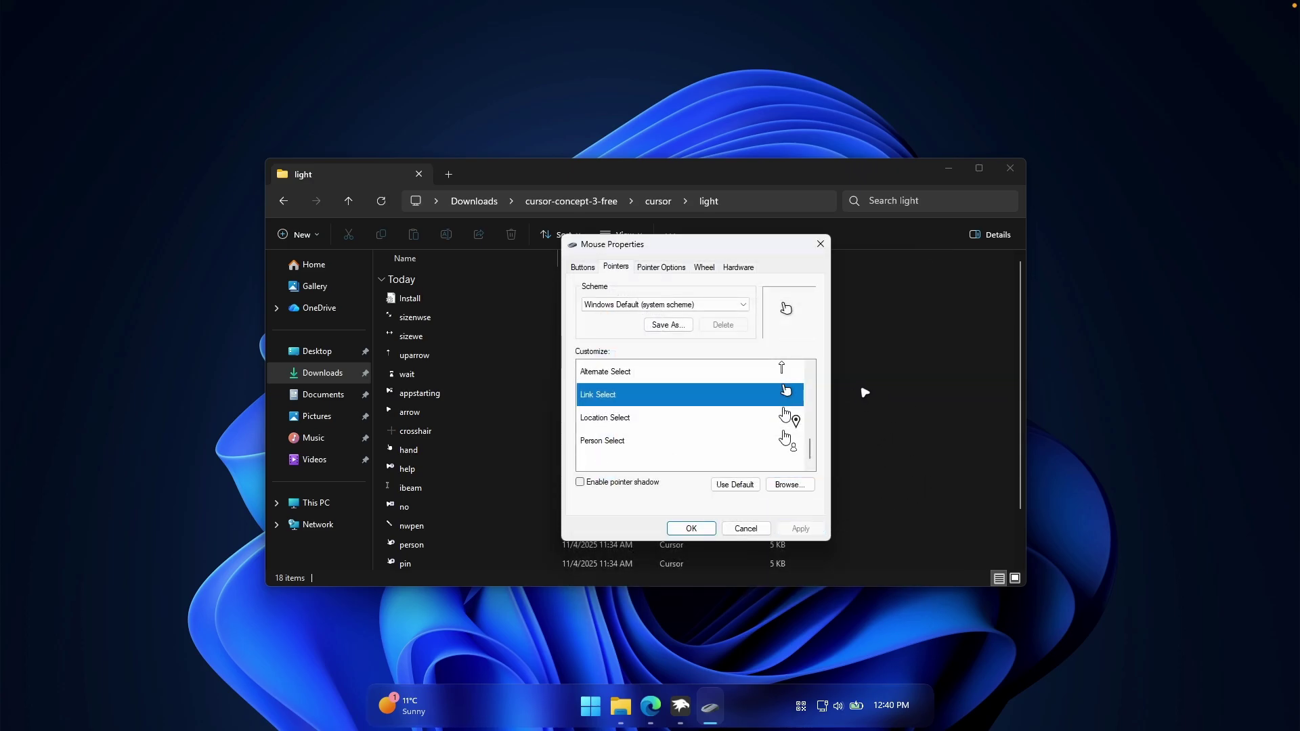
Step: Save the customized pointers as a cursor scheme named "new cursor win11"
left_click(664, 328)
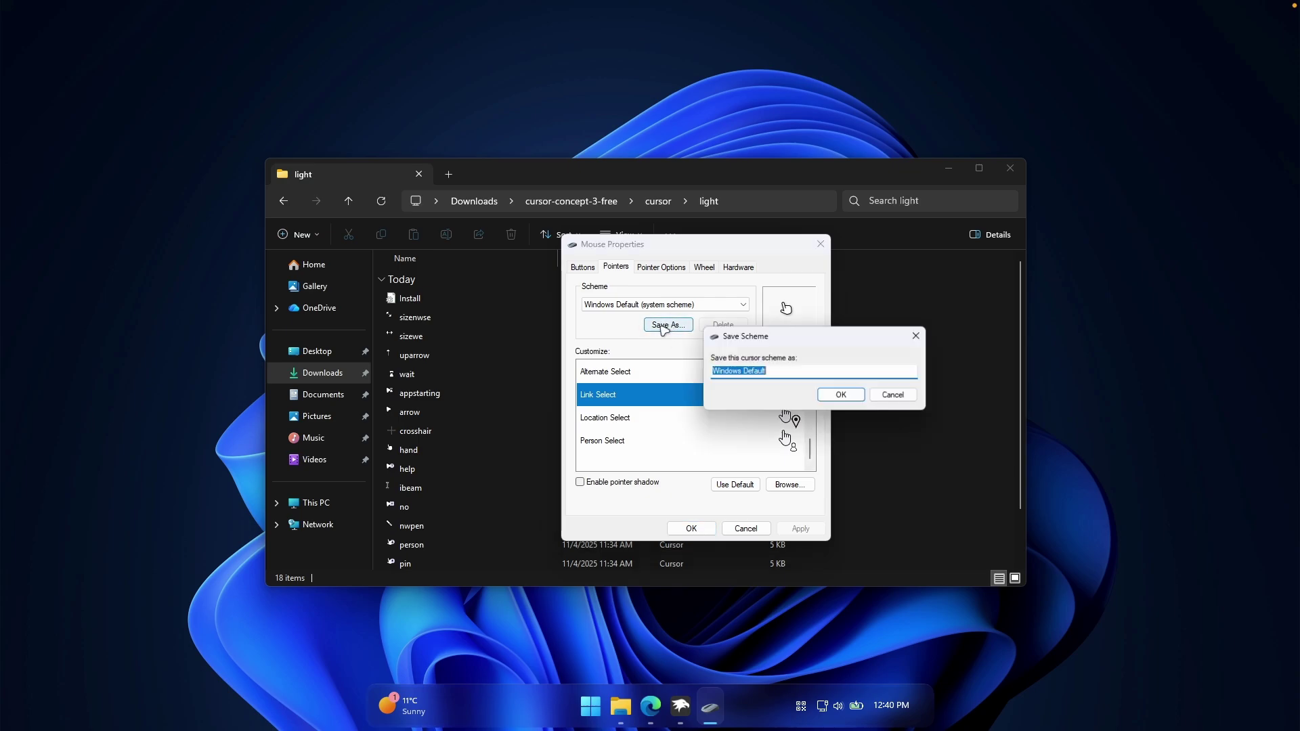
left_click_drag(804, 373, 689, 376)
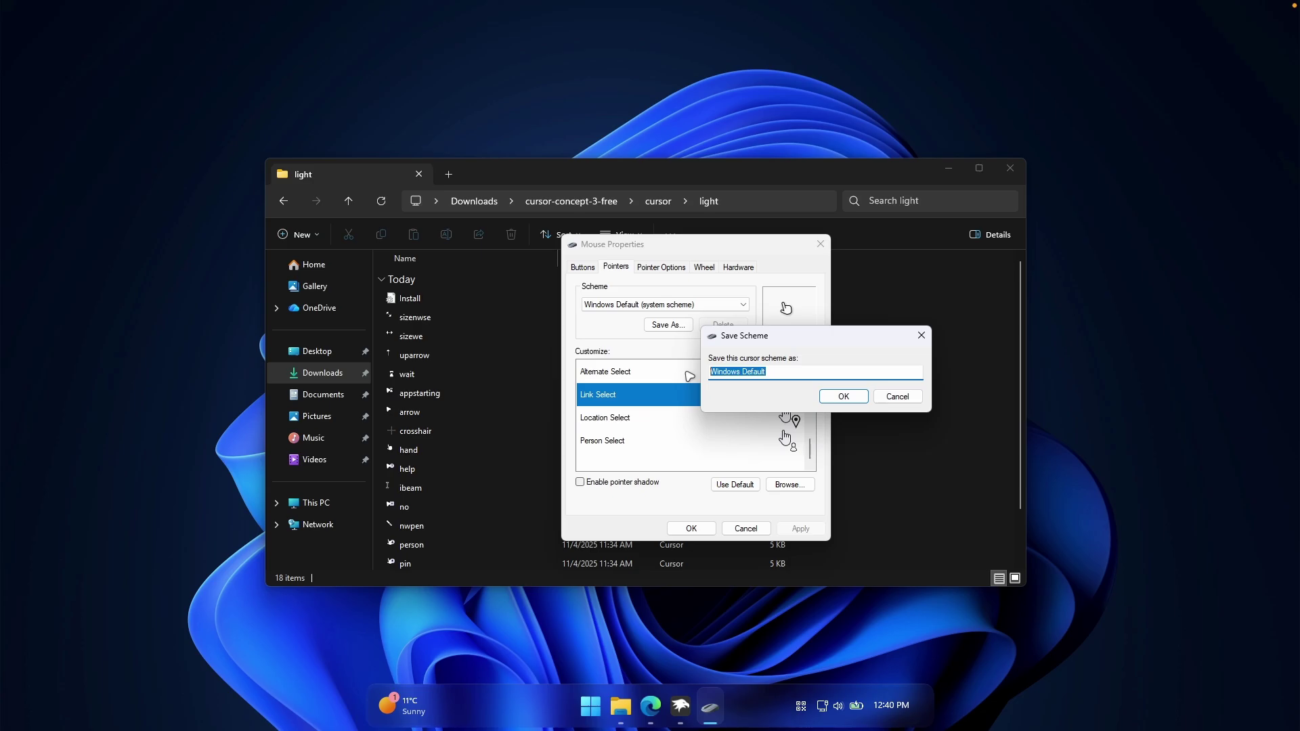
key("Caps_Lock")
type("new cursor win11")
left_click(844, 396)
Step: Select the "new cursor win11" scheme, apply it, and clear the mouse properties and File Explorer windows from the desktop
left_click(676, 306)
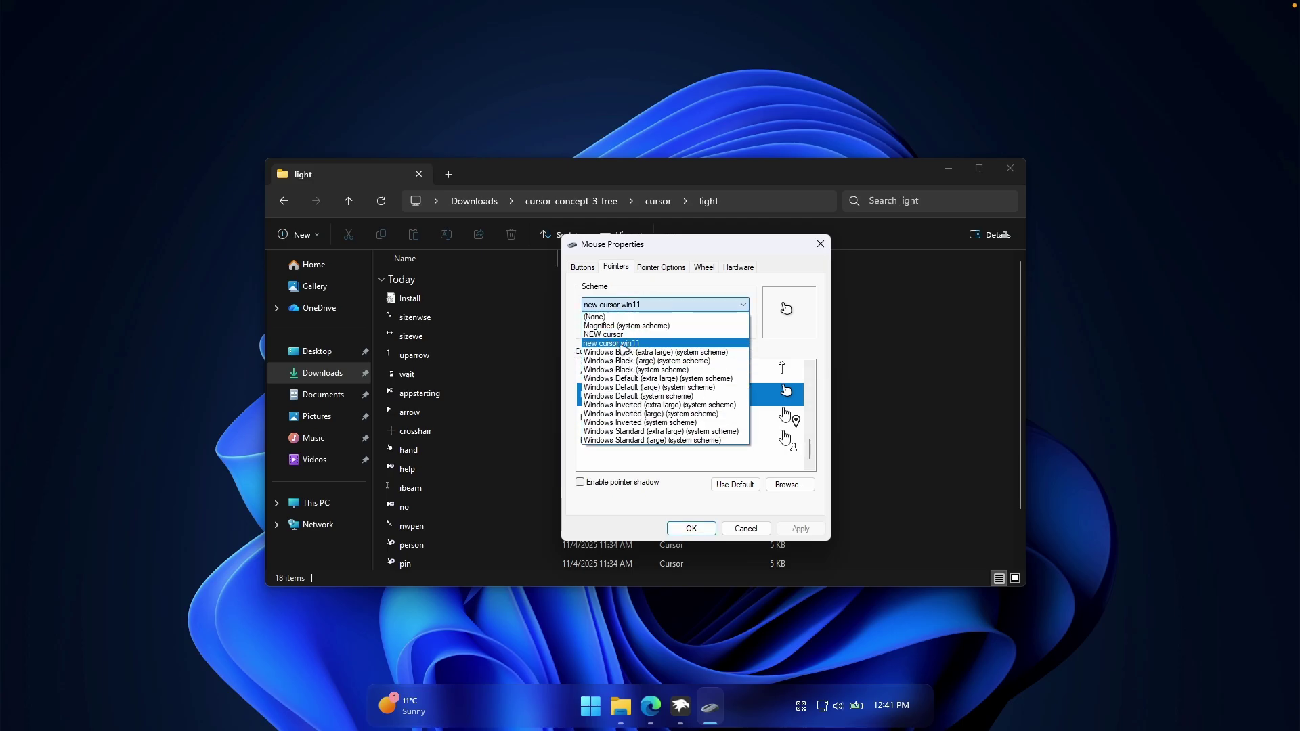
left_click(634, 344)
left_click(798, 529)
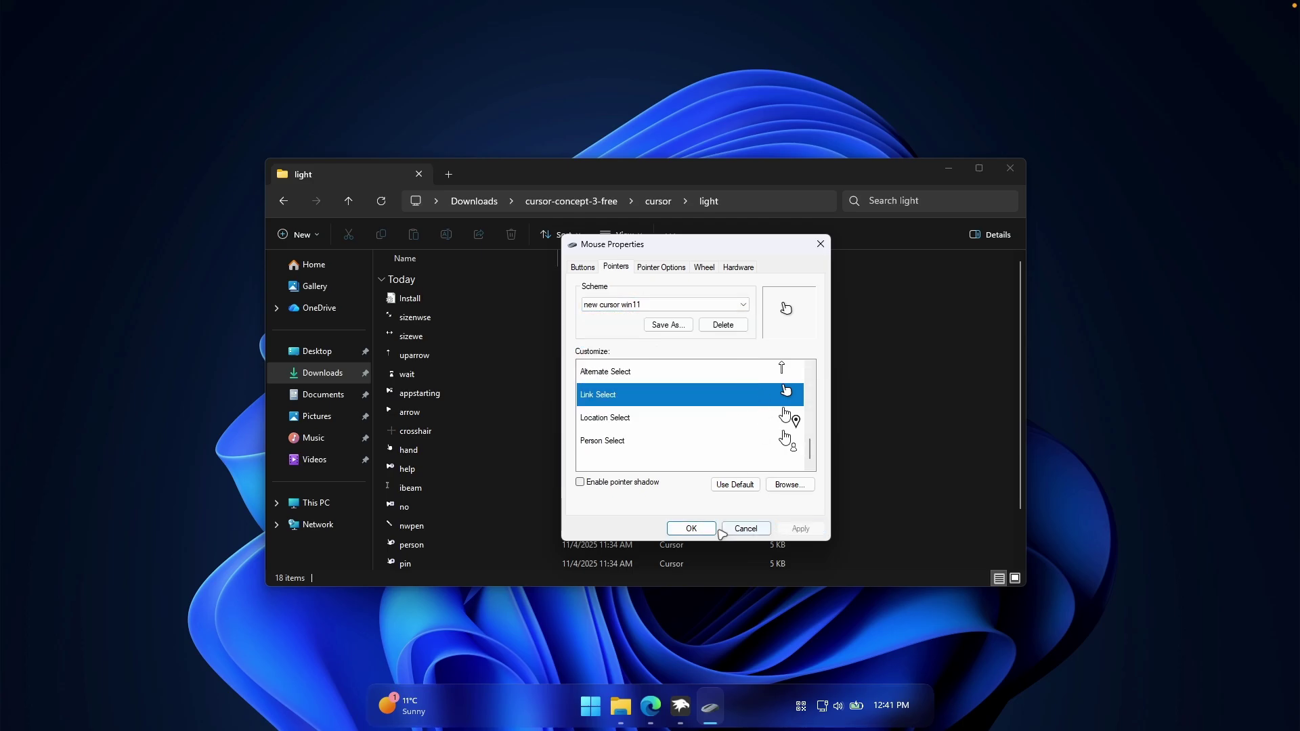
left_click(691, 528)
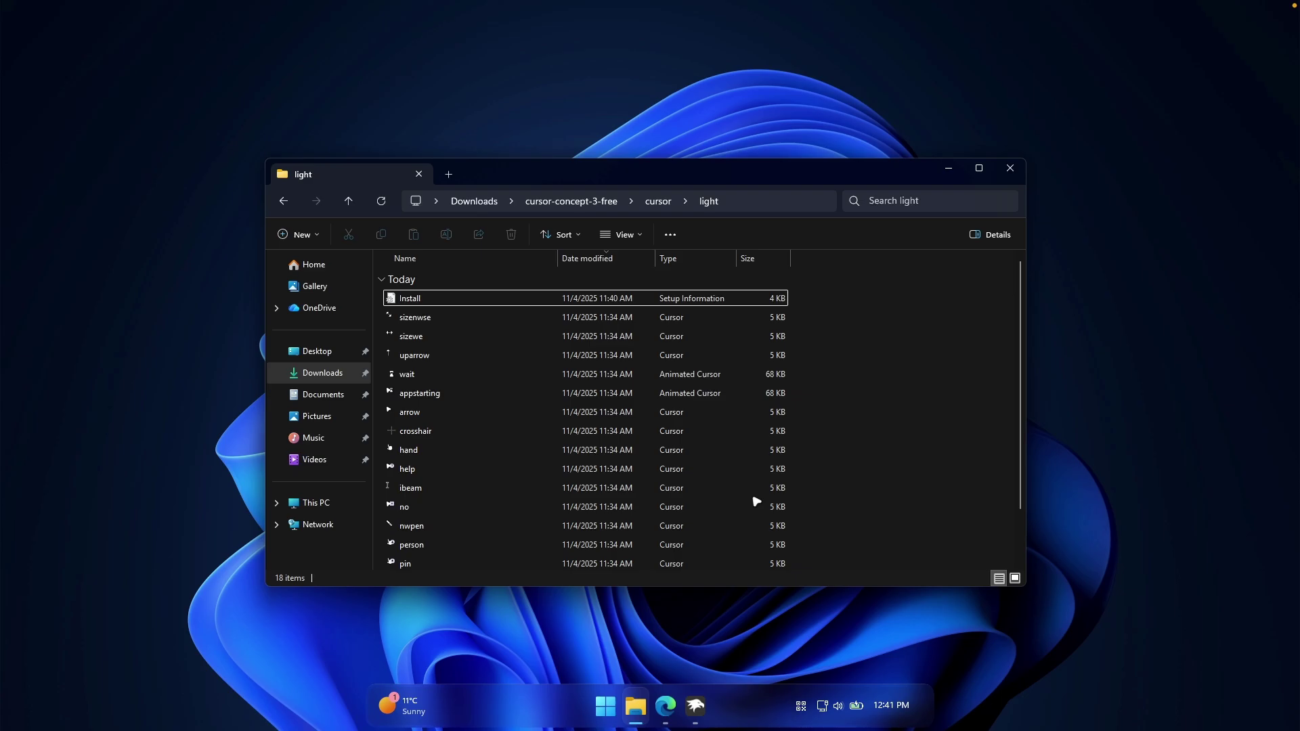
left_click(952, 172)
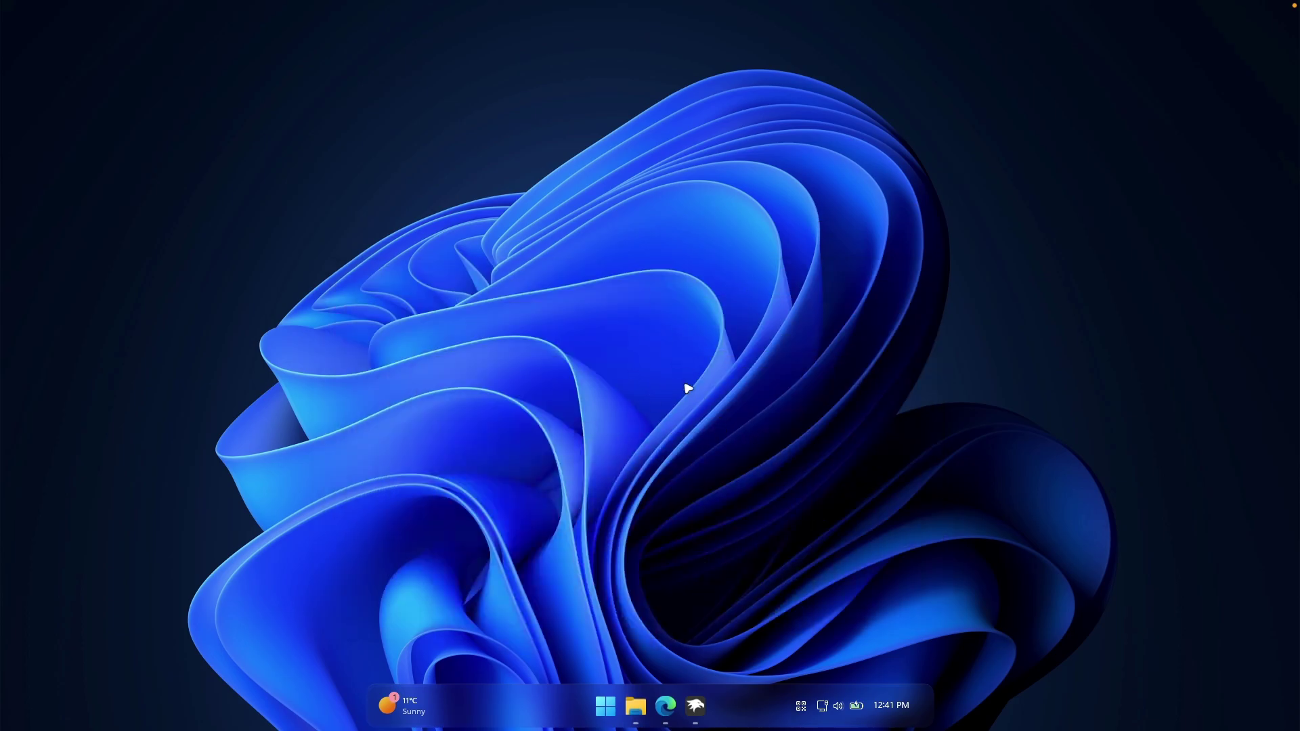
Step: Switch to Edge and review the download size options for the Unsplash wavy blue lines wallpaper
left_click(666, 707)
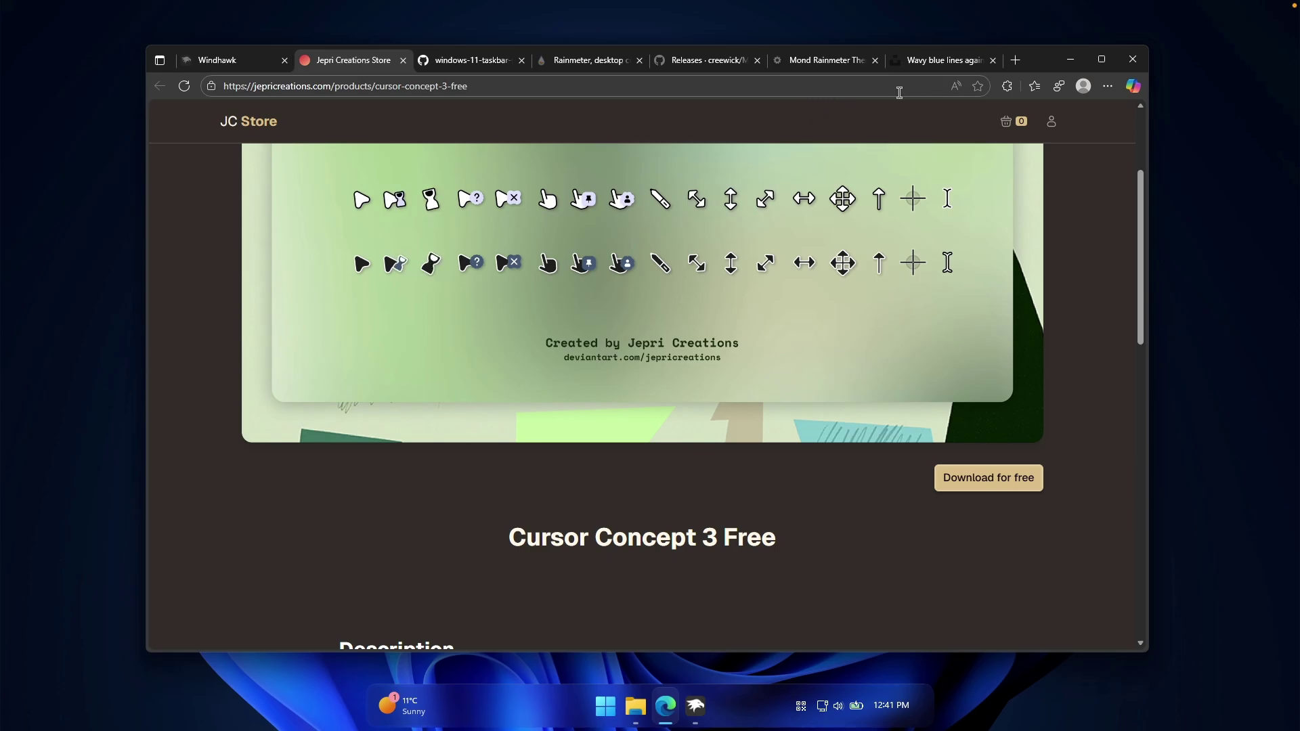
left_click(933, 59)
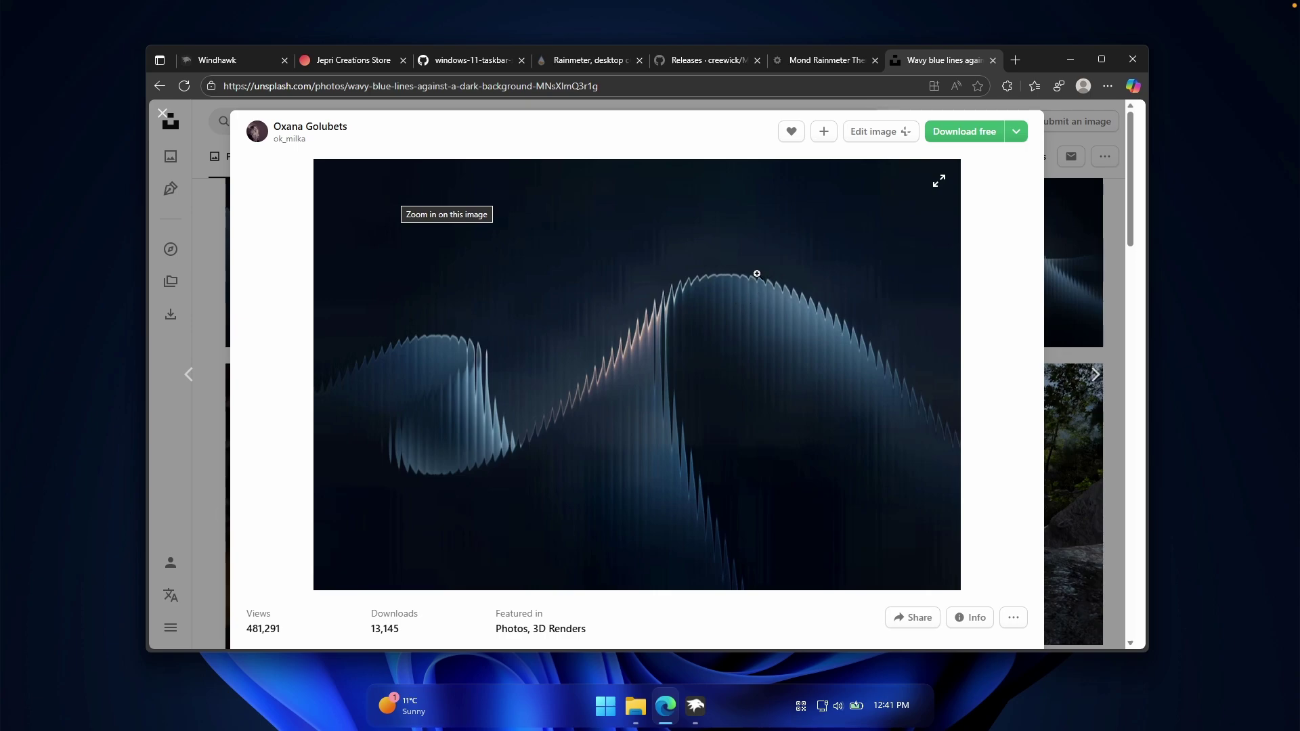
left_click(1018, 136)
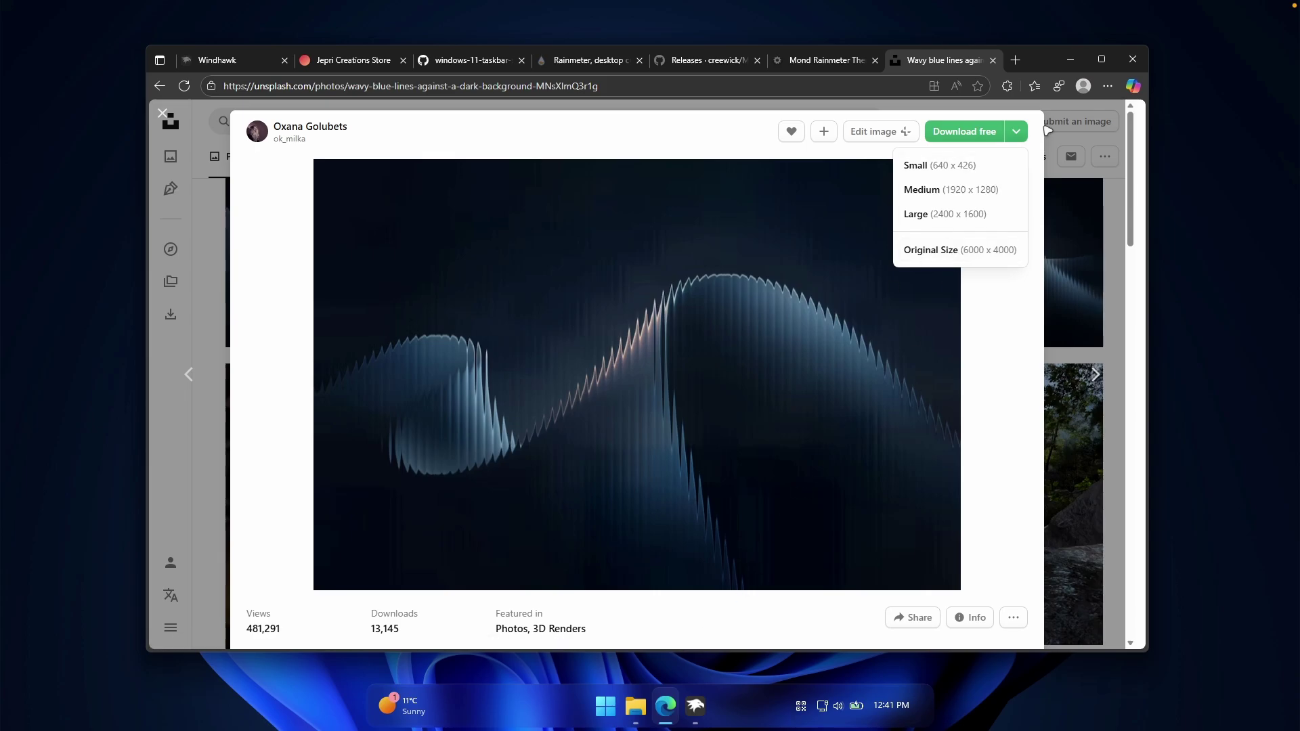
left_click(1071, 60)
Step: Switch to File Explorer and open the downloaded 744 KB Unsplash wallpaper JPG from the Downloads folder in Photos
left_click(636, 707)
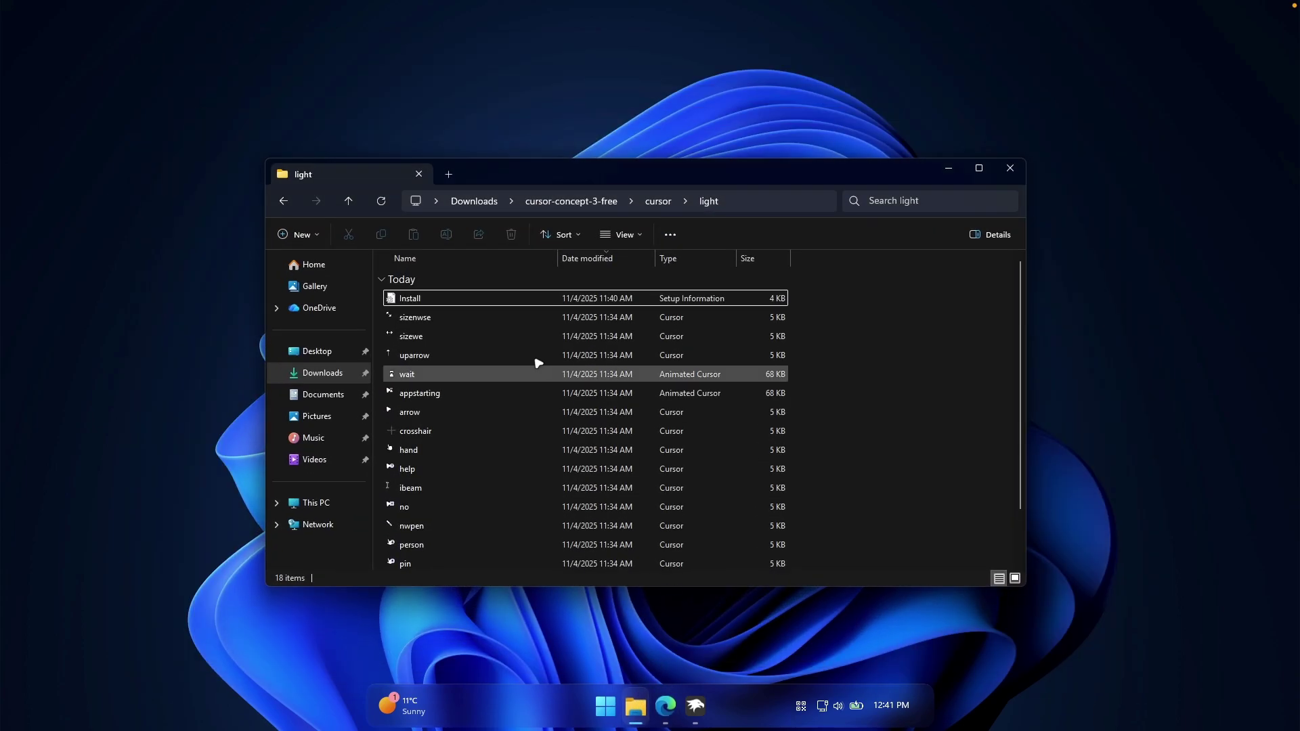
left_click(346, 376)
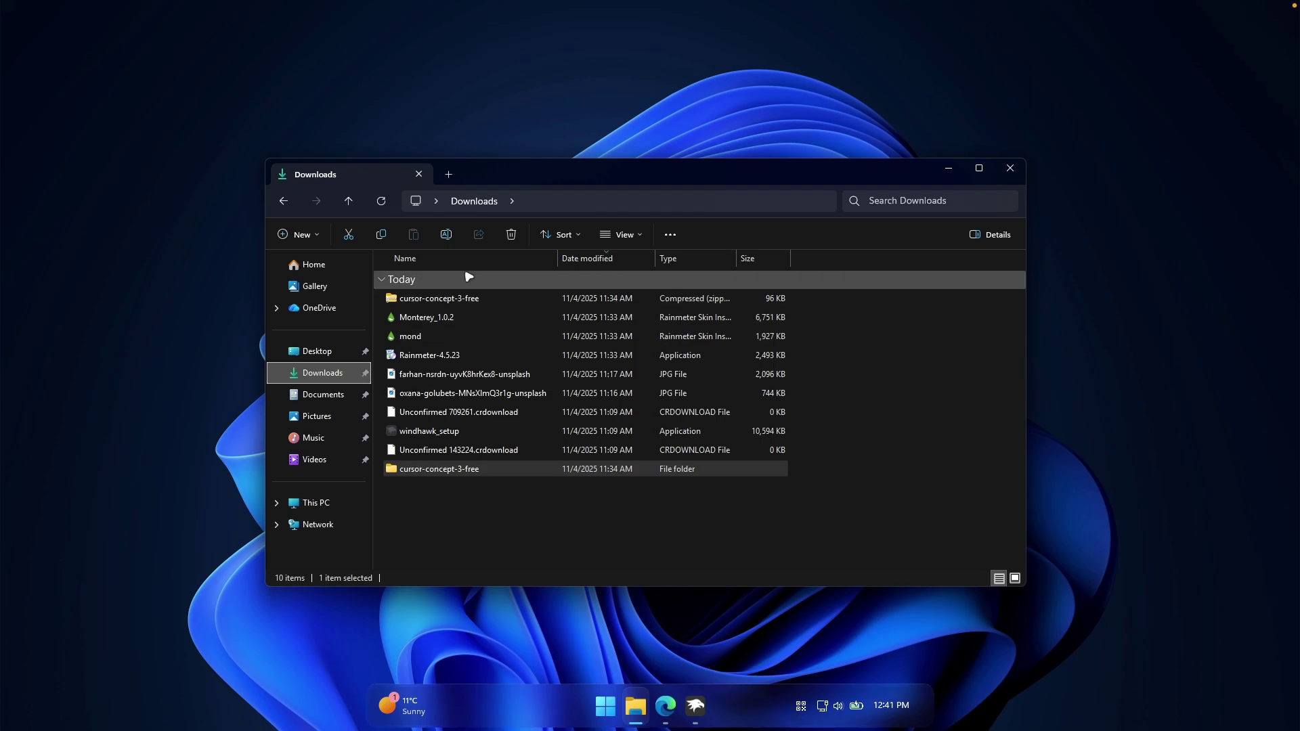
left_click(546, 398)
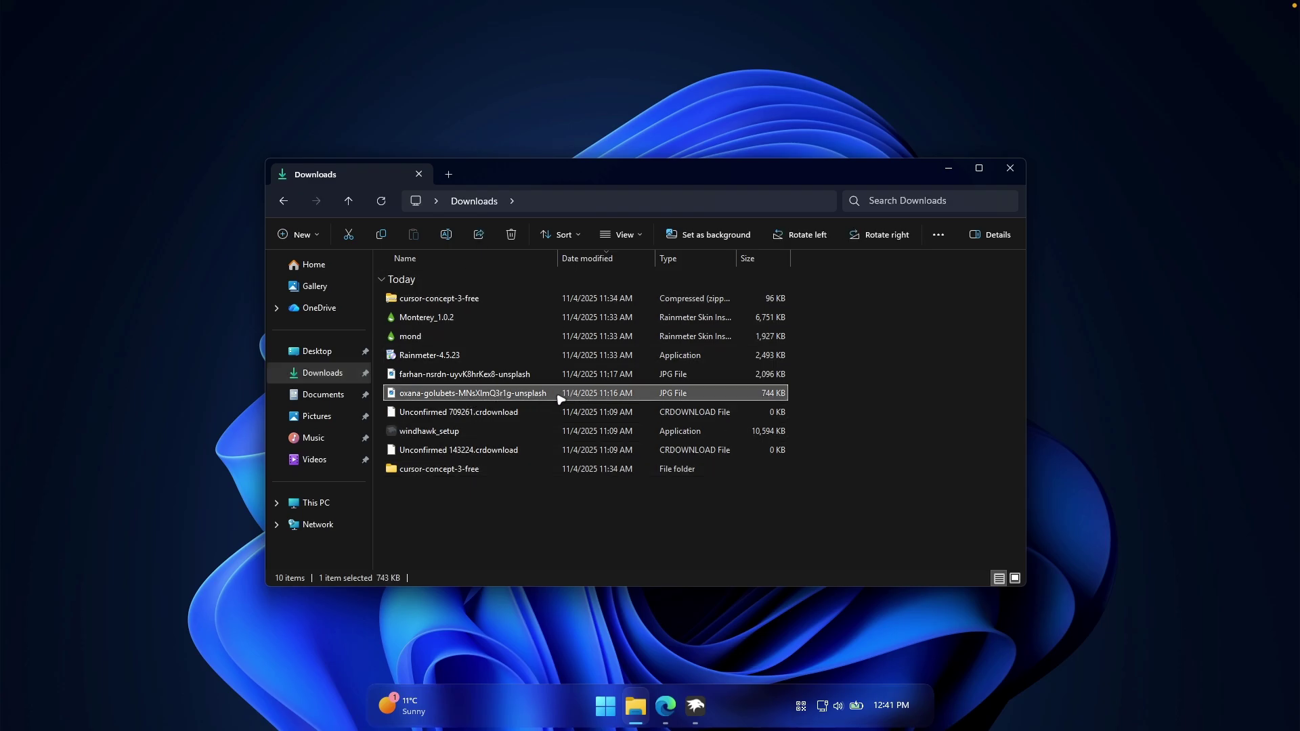
double_click(561, 398)
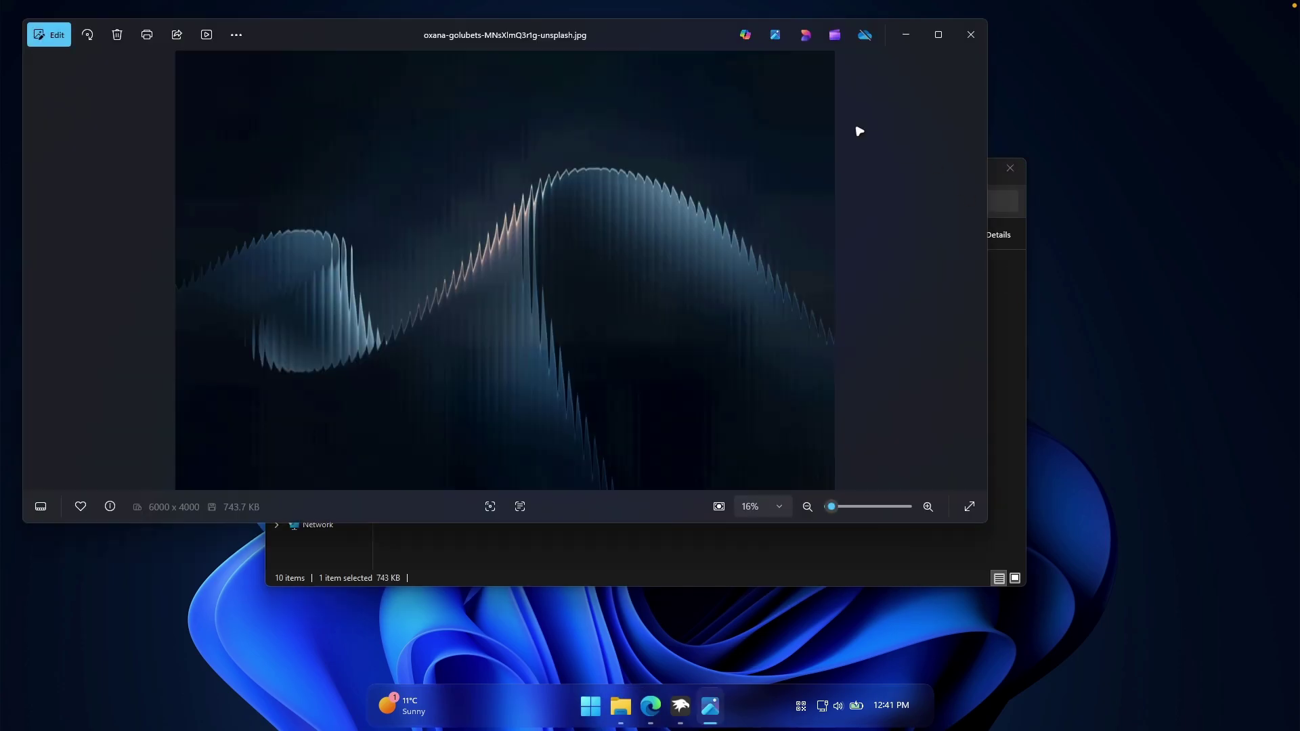
left_click_drag(671, 47, 808, 100)
Step: Set the open wavy blue lines image as both lock screen and desktop background, and minimize the open windows
left_click(373, 87)
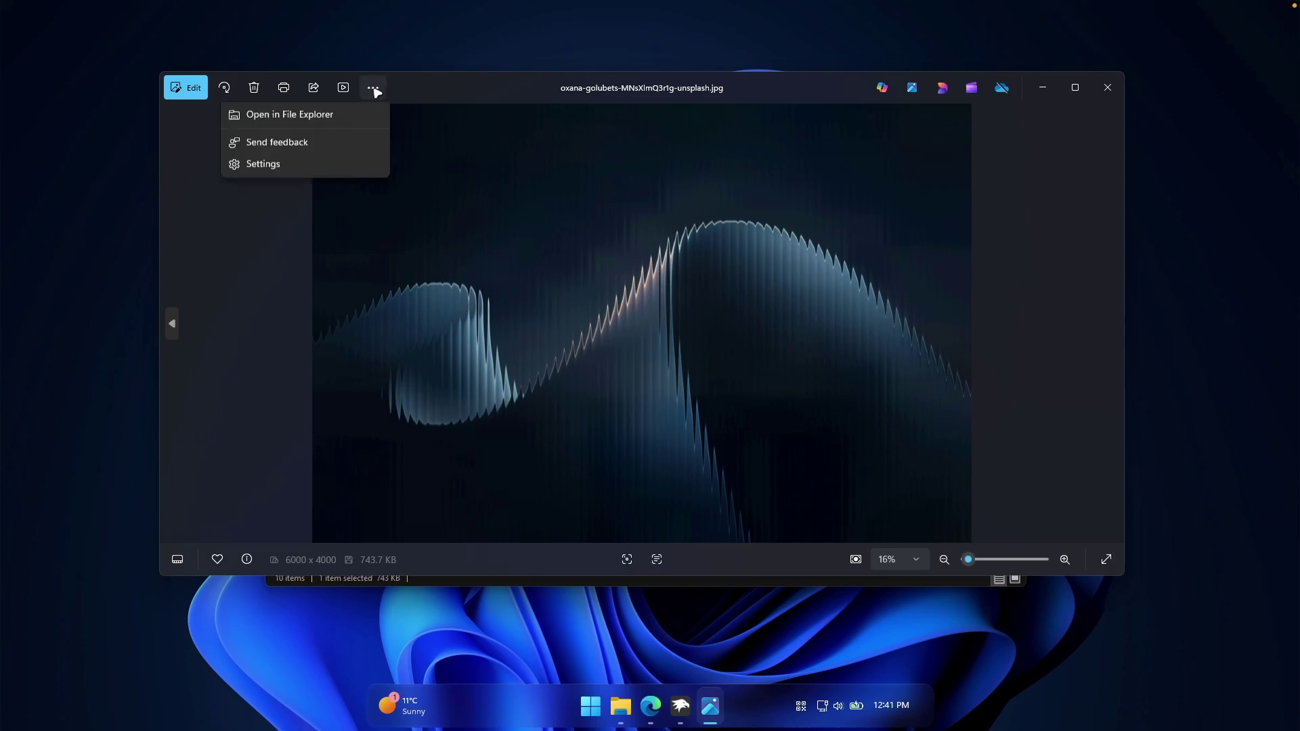
mouse_move(328, 165)
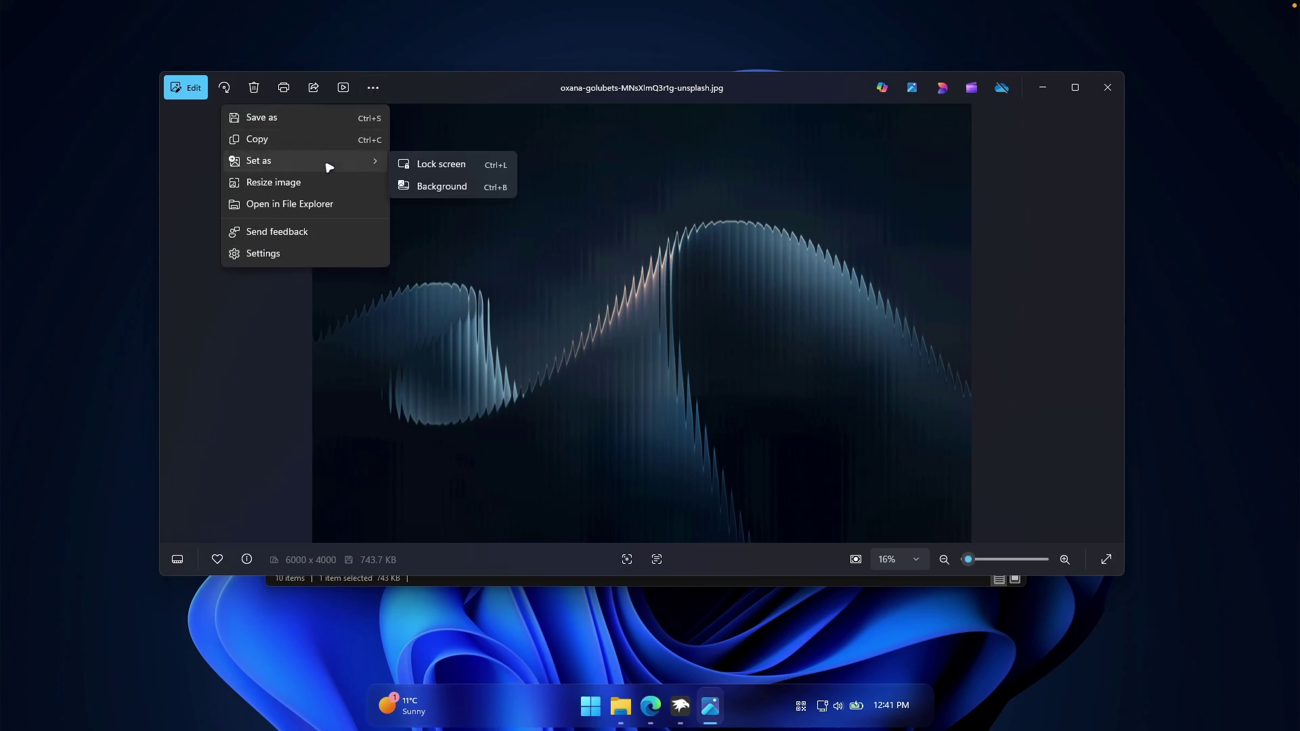
left_click(442, 169)
left_click(373, 87)
left_click(460, 193)
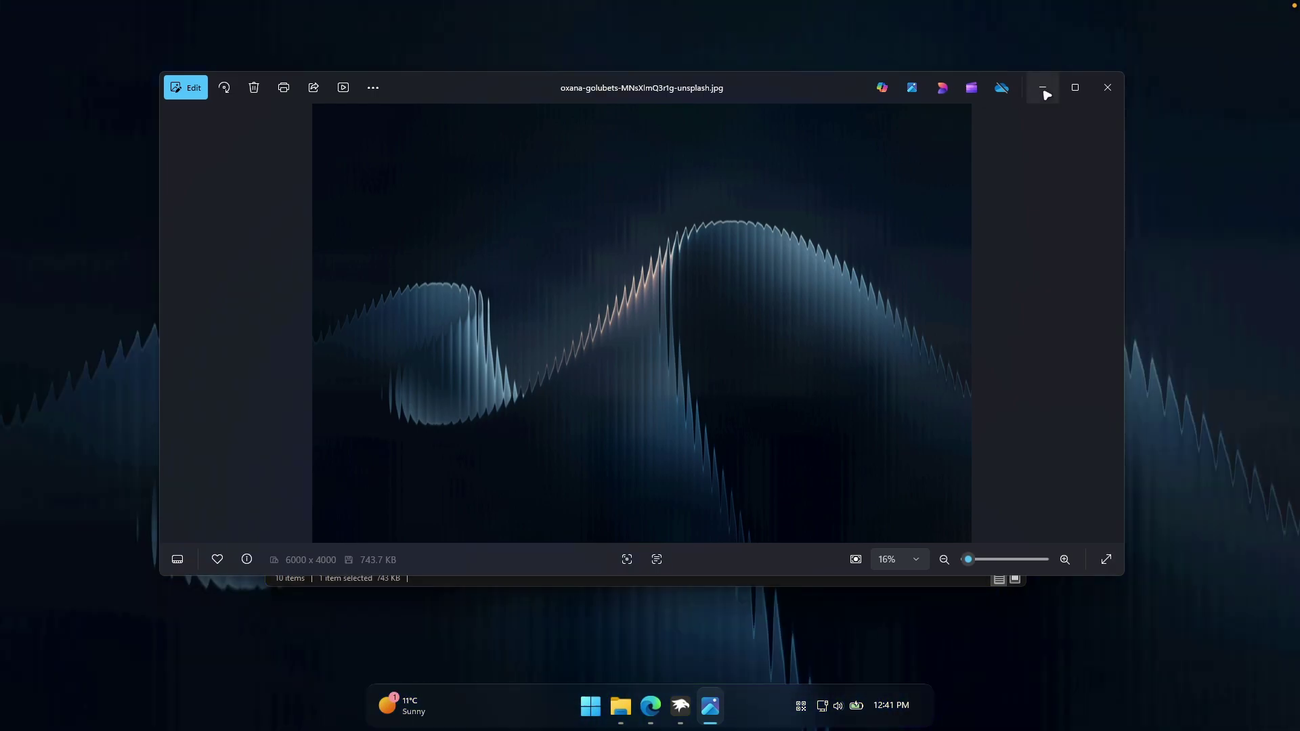
left_click(1043, 88)
left_click(948, 168)
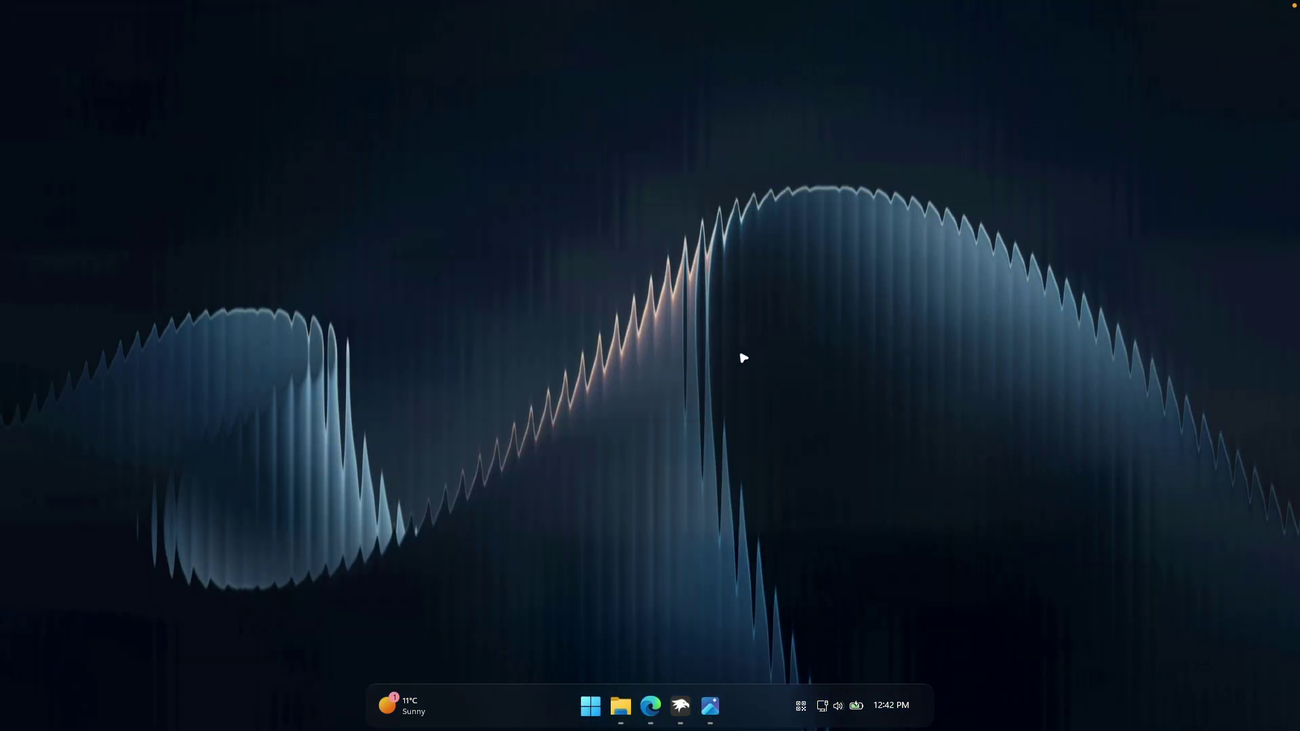
Step: Lock the PC to check the new lock screen wallpaper and sign back in
left_click(591, 707)
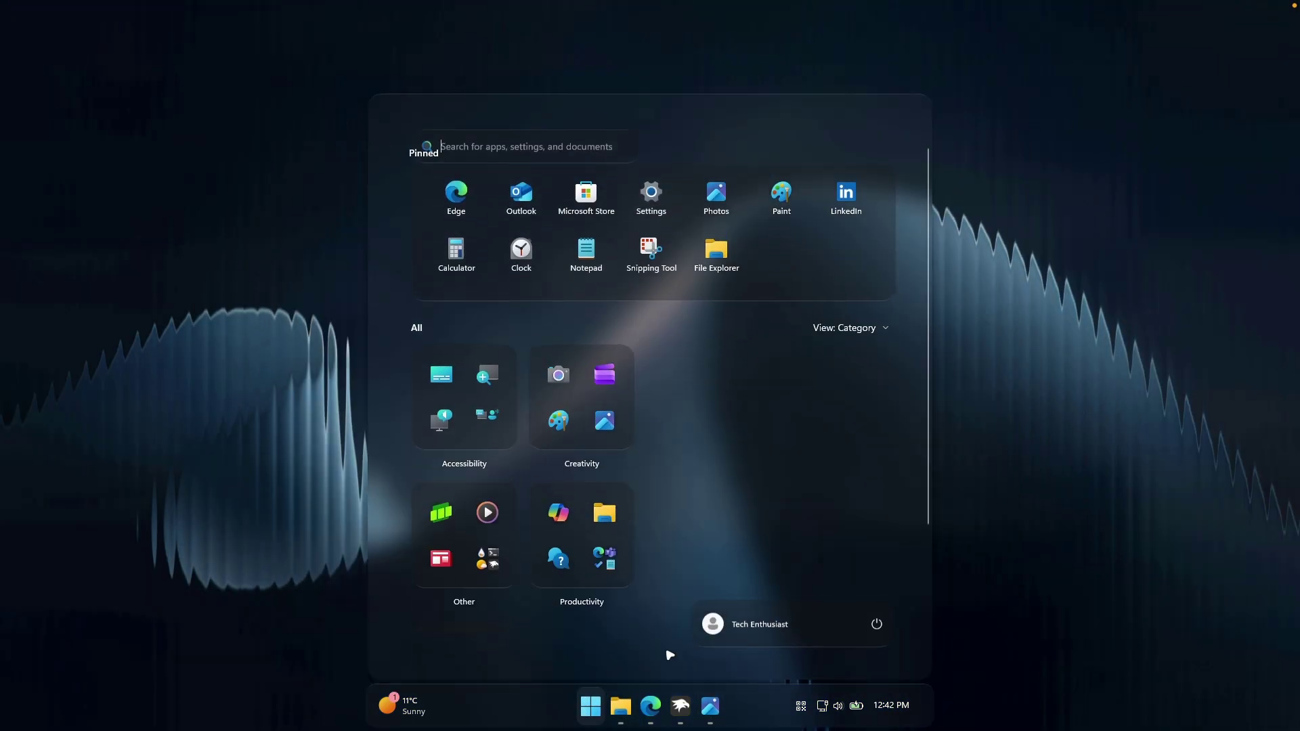
left_click(876, 619)
left_click(889, 535)
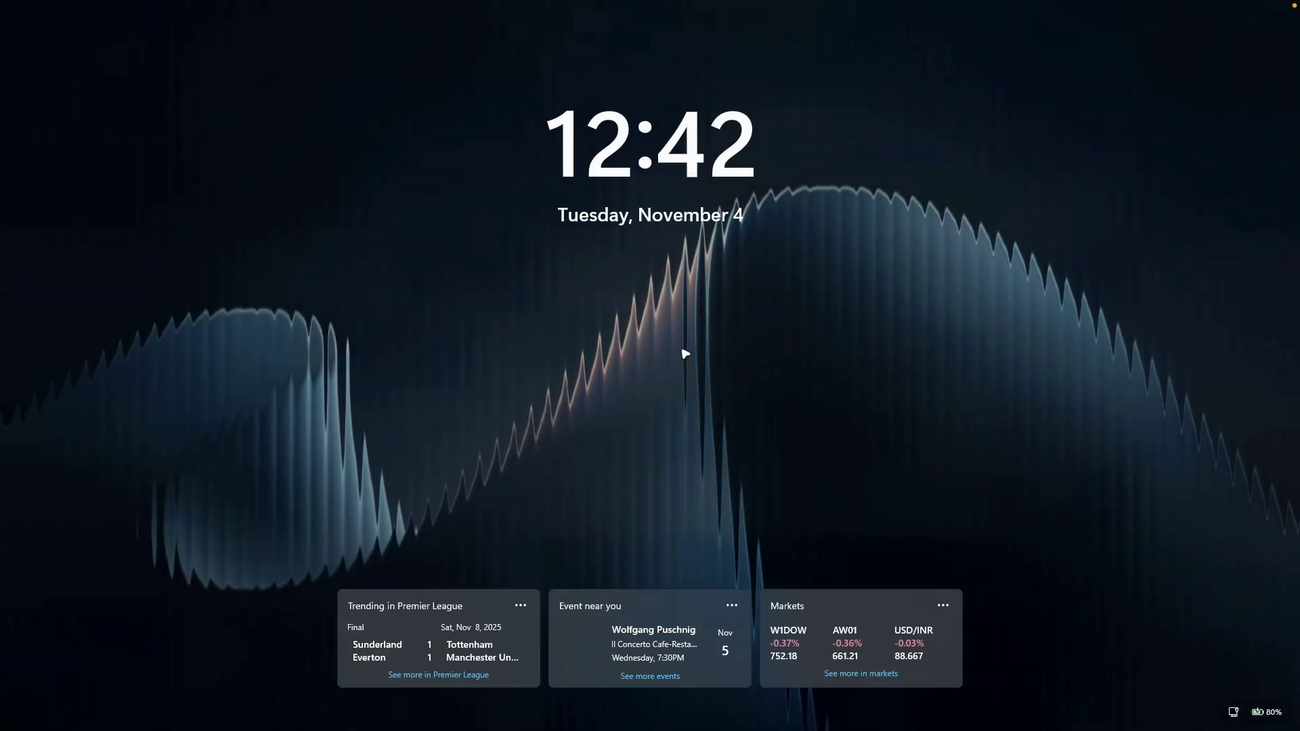
left_click(696, 337)
left_click(650, 394)
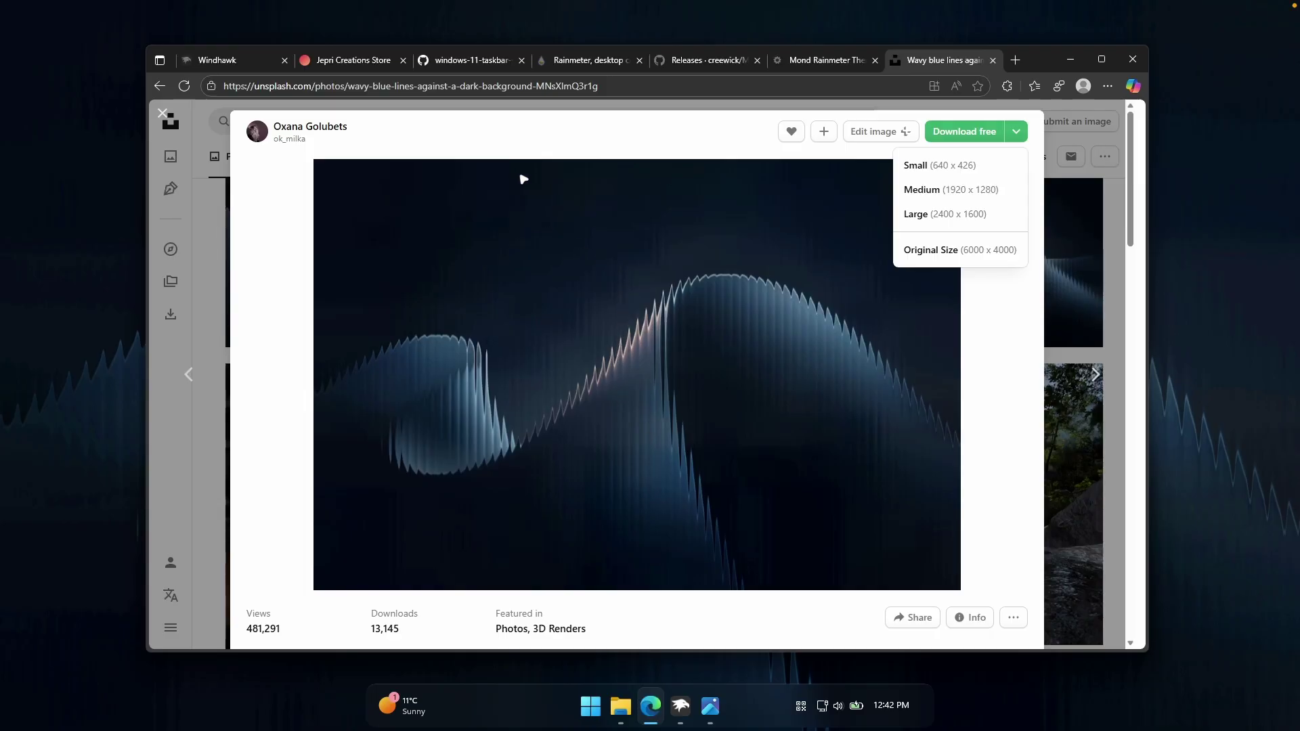
Step: View the Rainmeter download page in Edge and check the running Rainmeter's skin manager
left_click(586, 63)
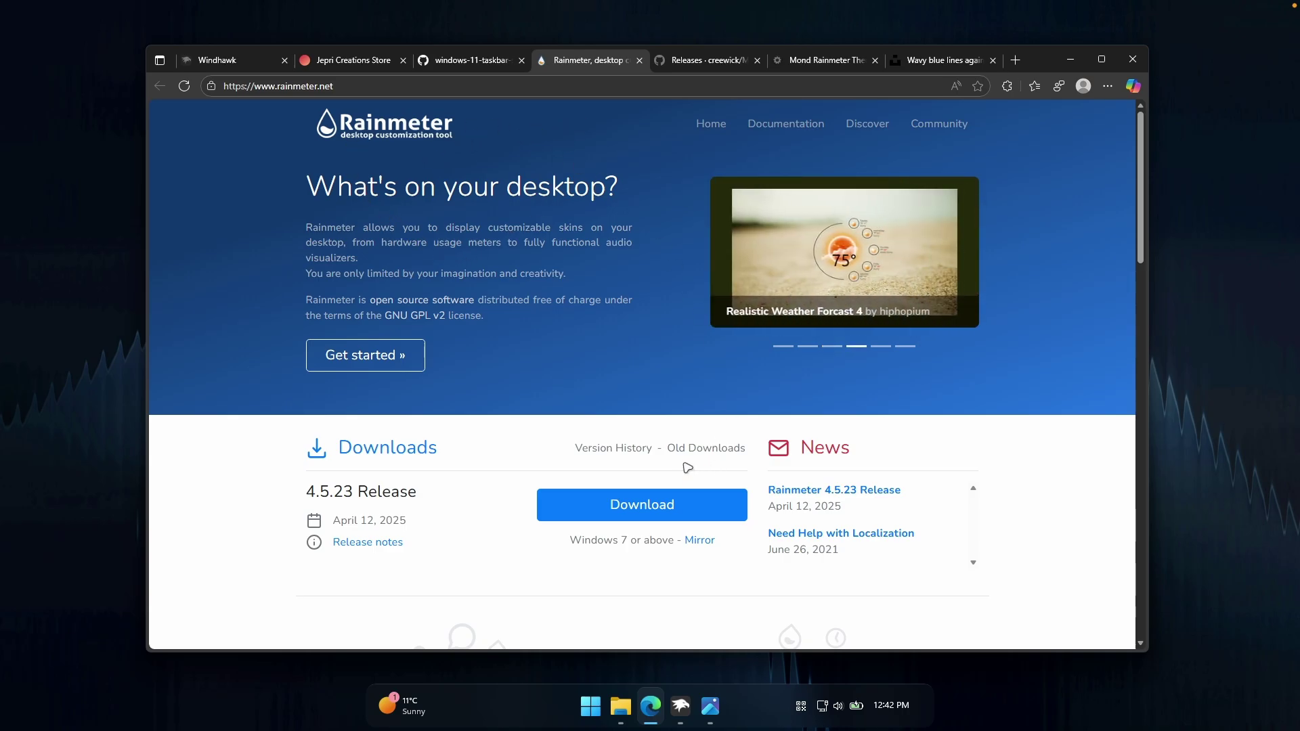
left_click(1070, 59)
left_click(805, 706)
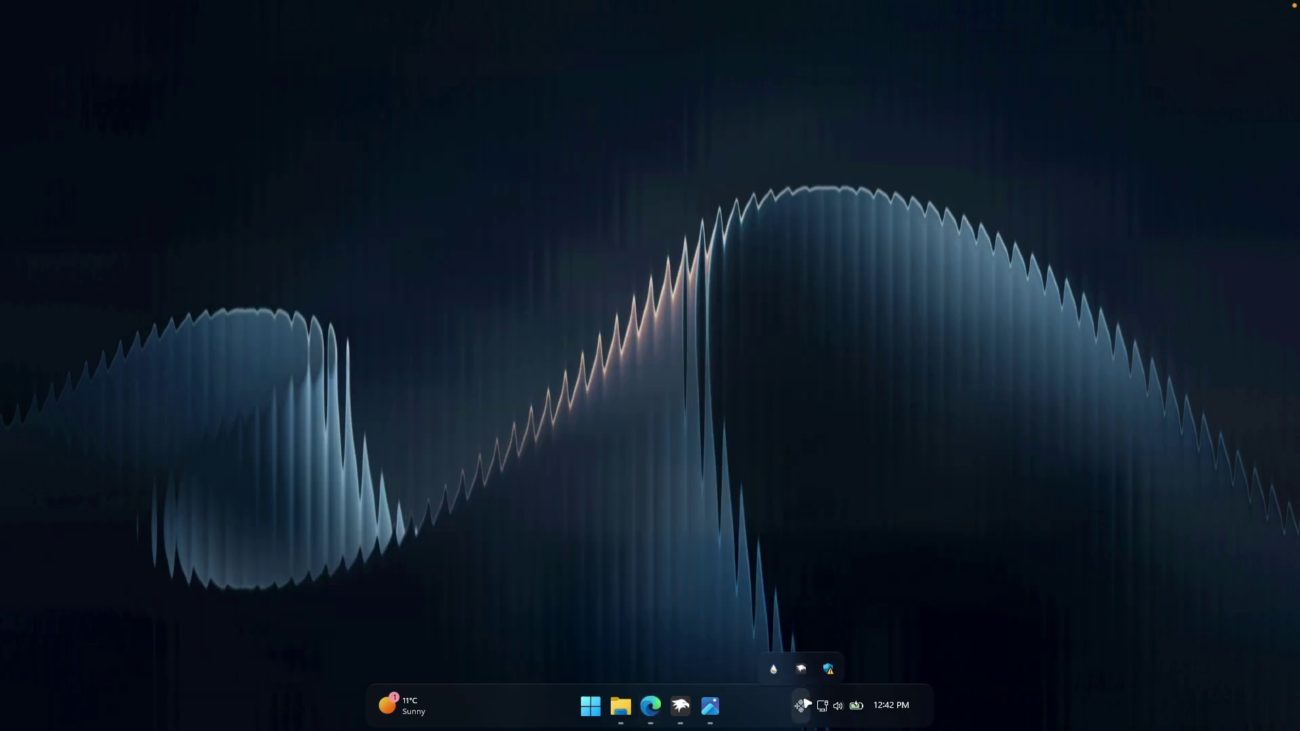
left_click(777, 667)
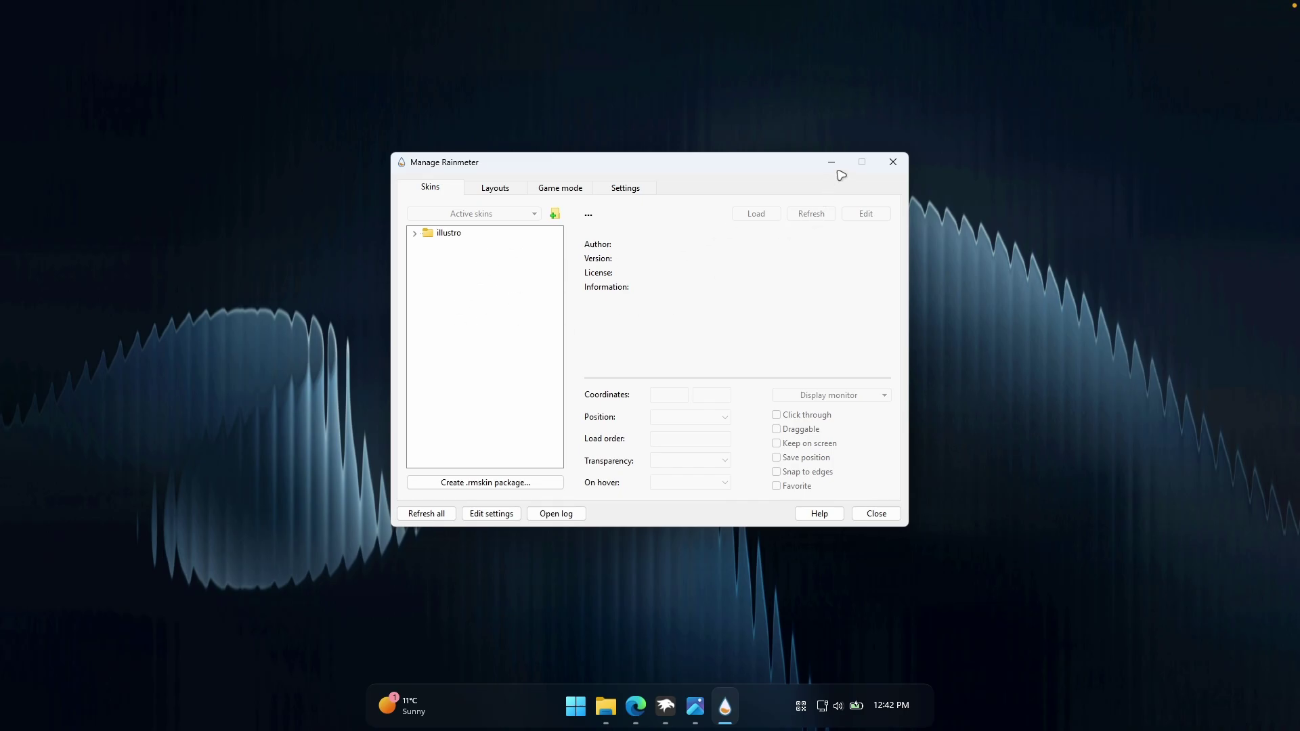
left_click(894, 162)
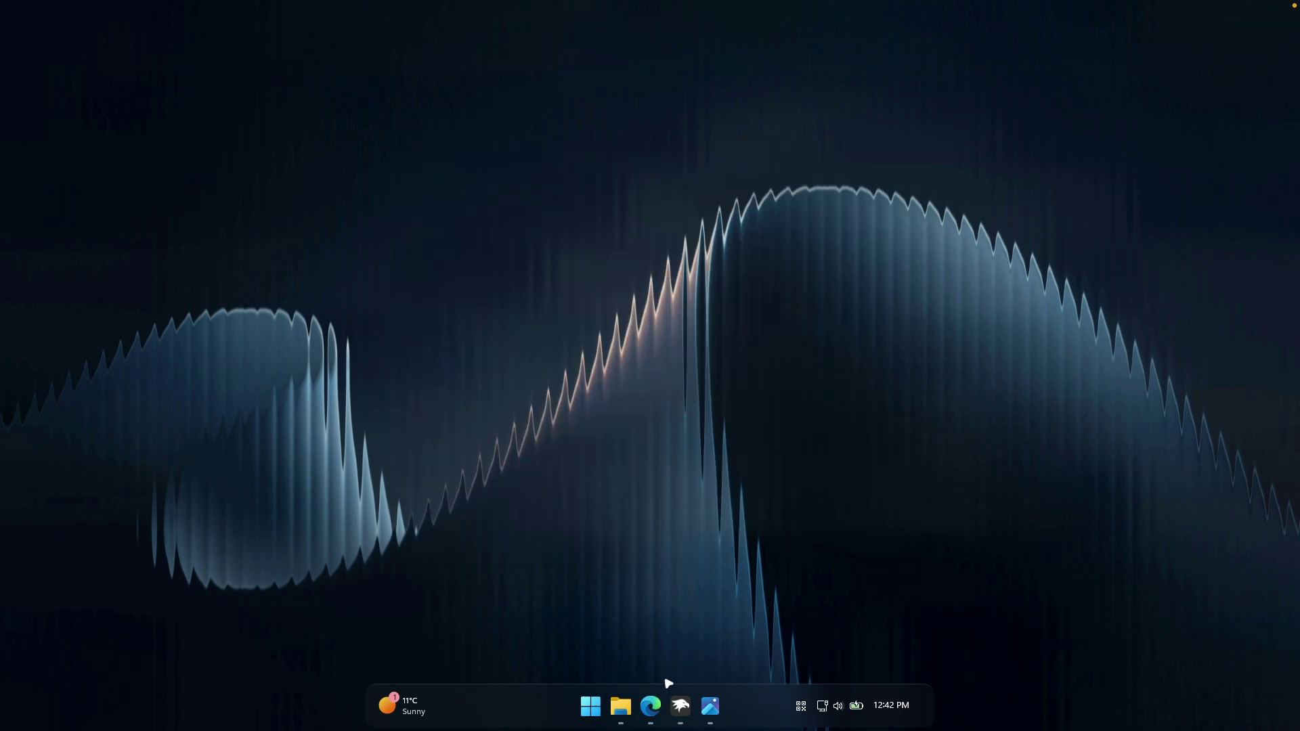
Step: Switch to Edge and review the Mond Rainmeter theme page on visualskins.com down to its mond.rmskin download
left_click(650, 707)
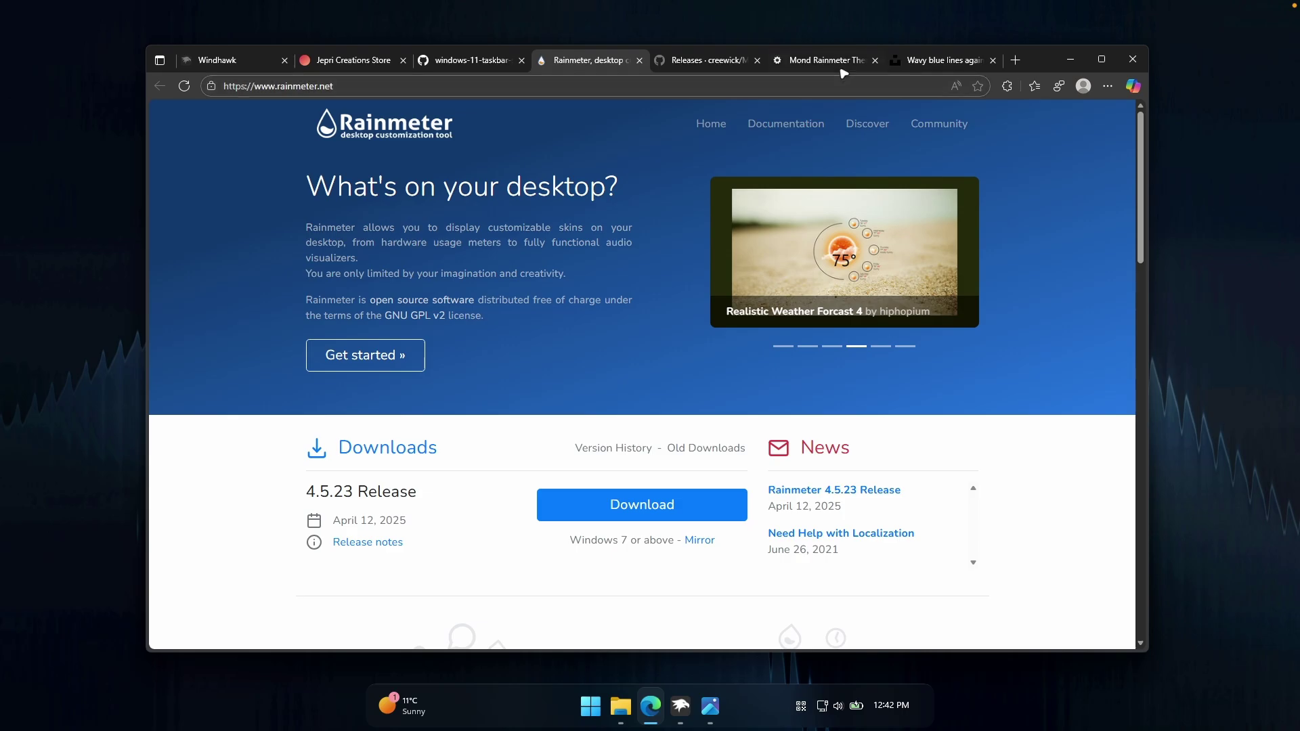
left_click(827, 61)
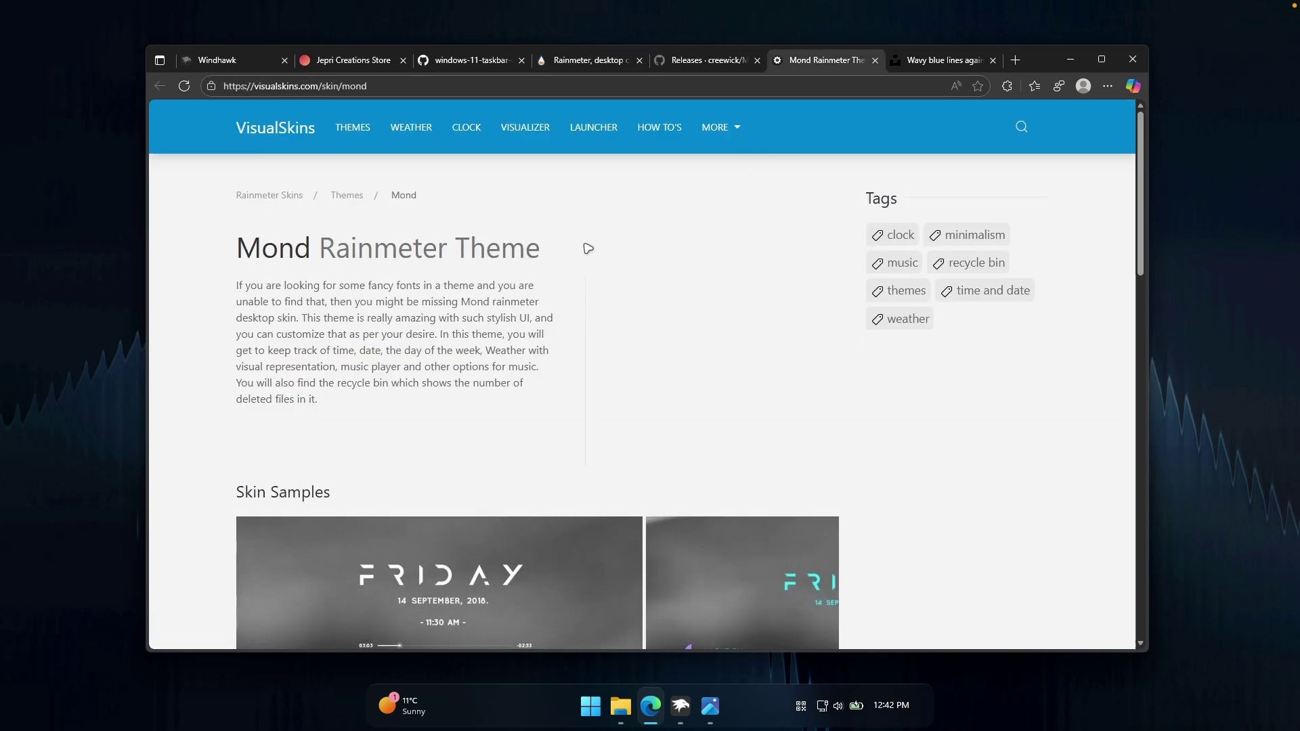
left_click(308, 94)
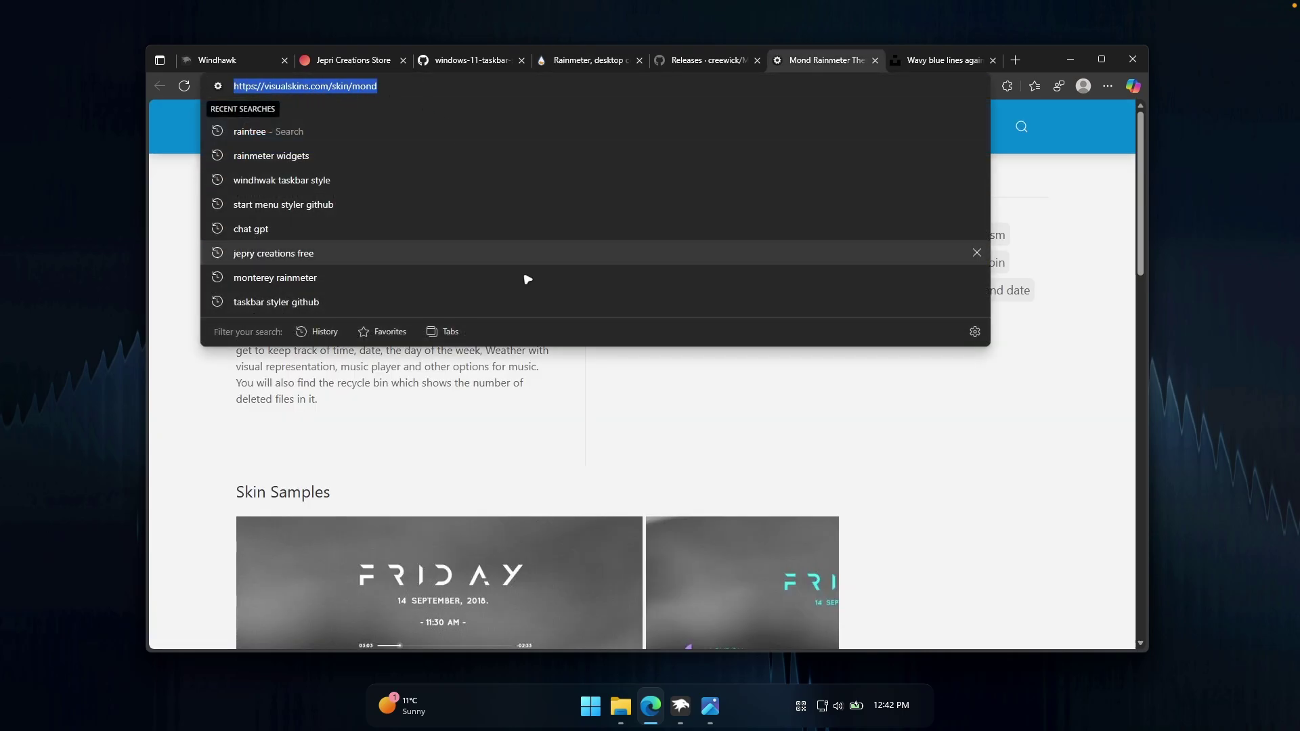
left_click(512, 421)
scroll(439, 274, "down", 3)
scroll(439, 274, "down", 3)
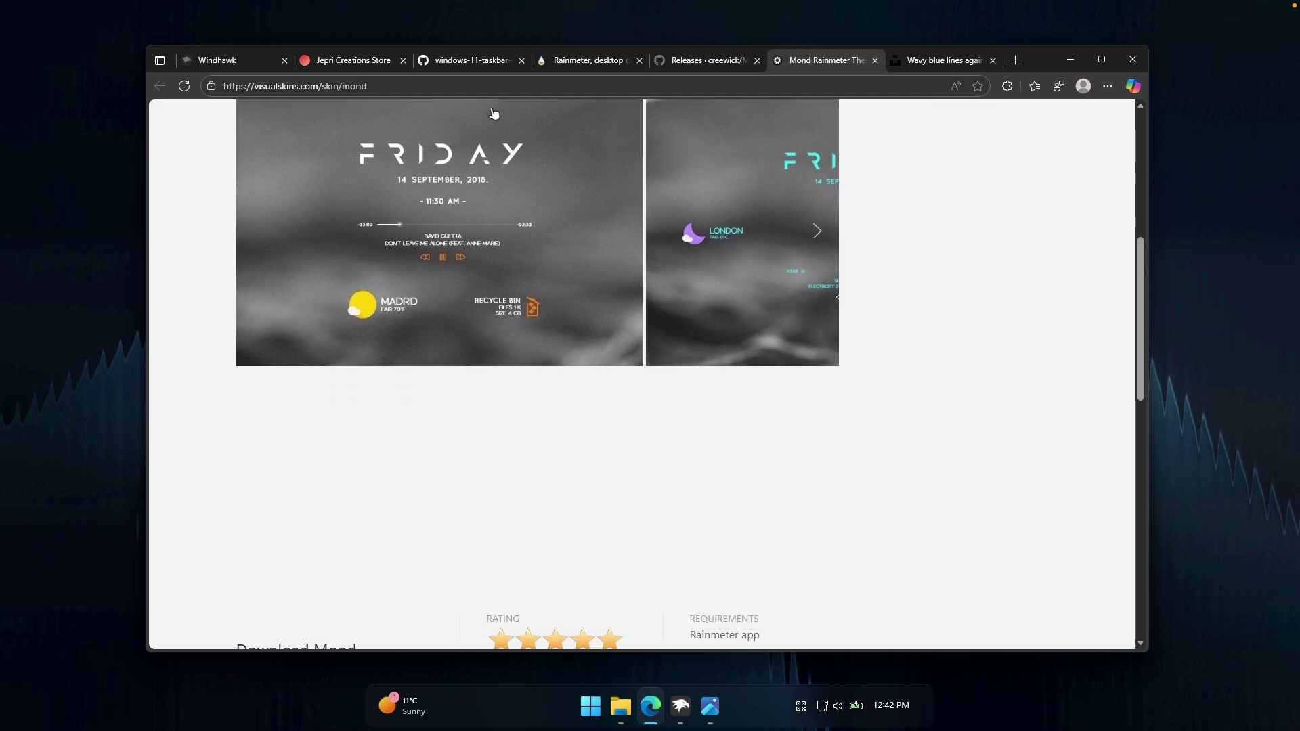
scroll(533, 308, "down", 3)
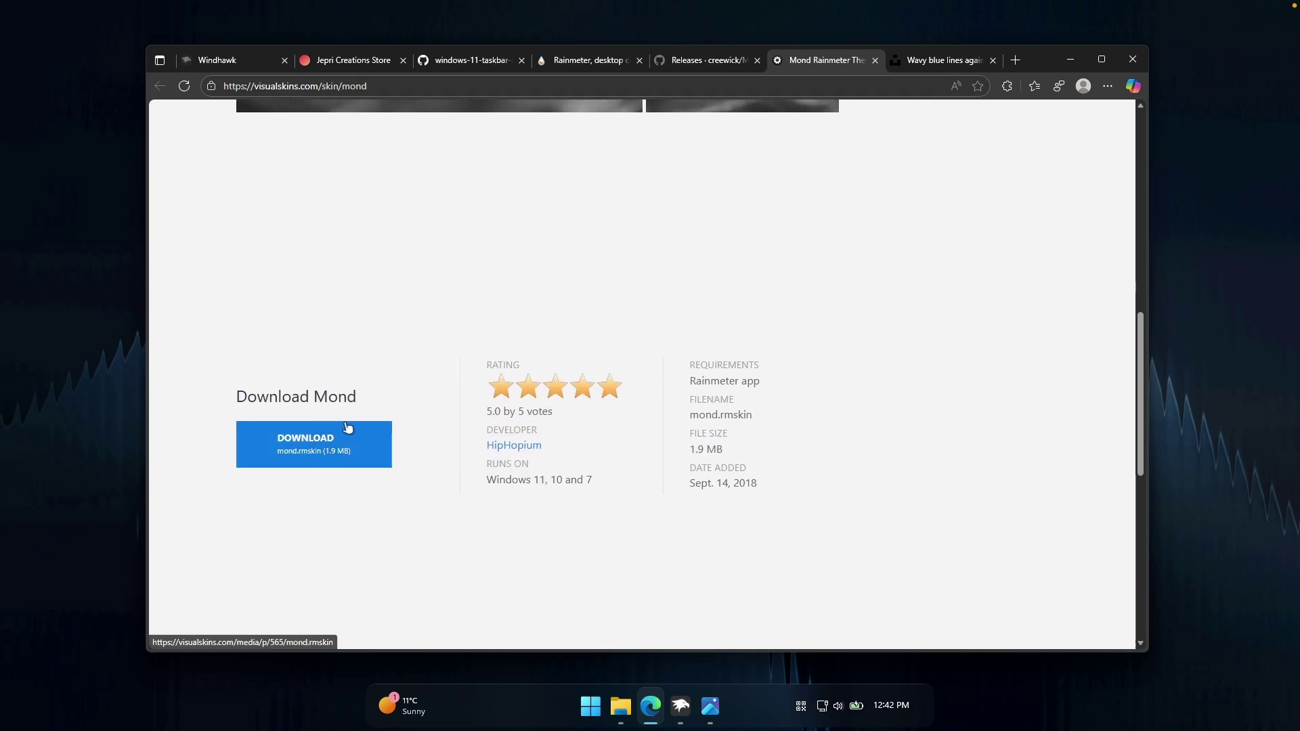
left_click(1072, 60)
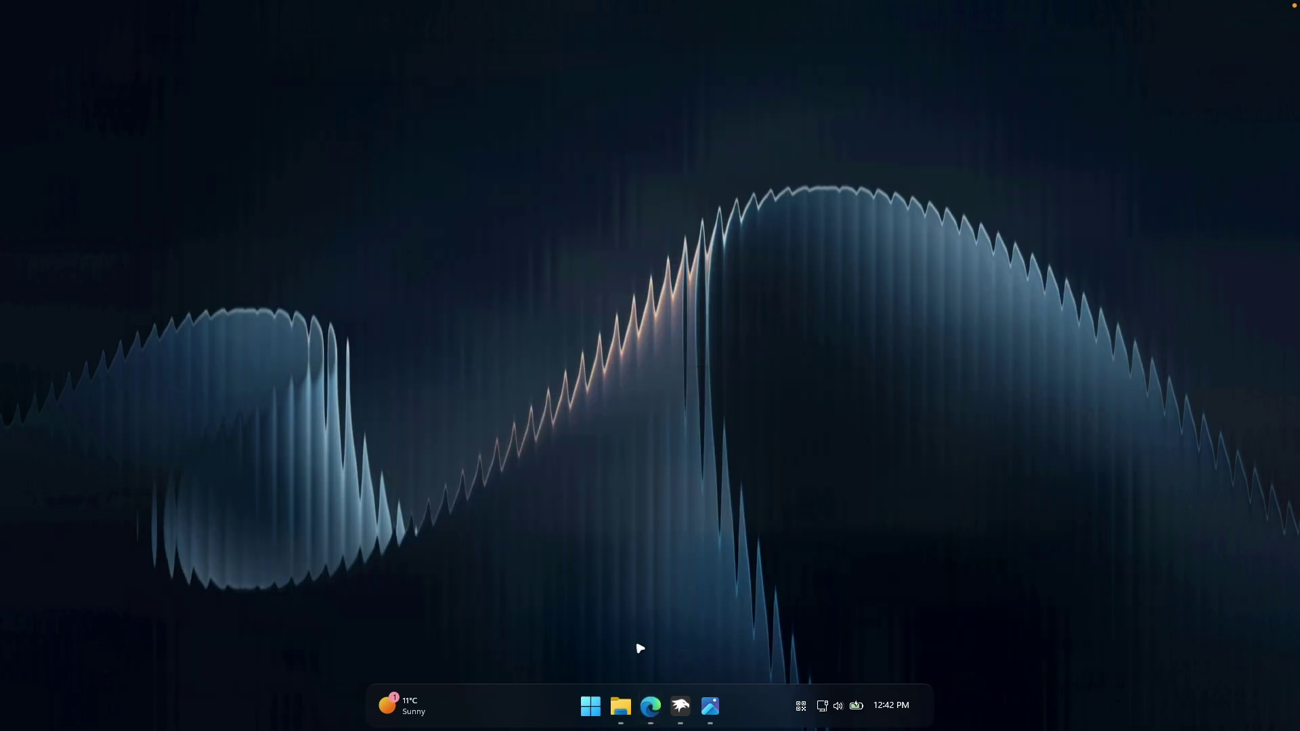
Step: Install the mond skin package from Downloads with its included layout applied, and move the Mond settings panel off the desktop clock
left_click(620, 707)
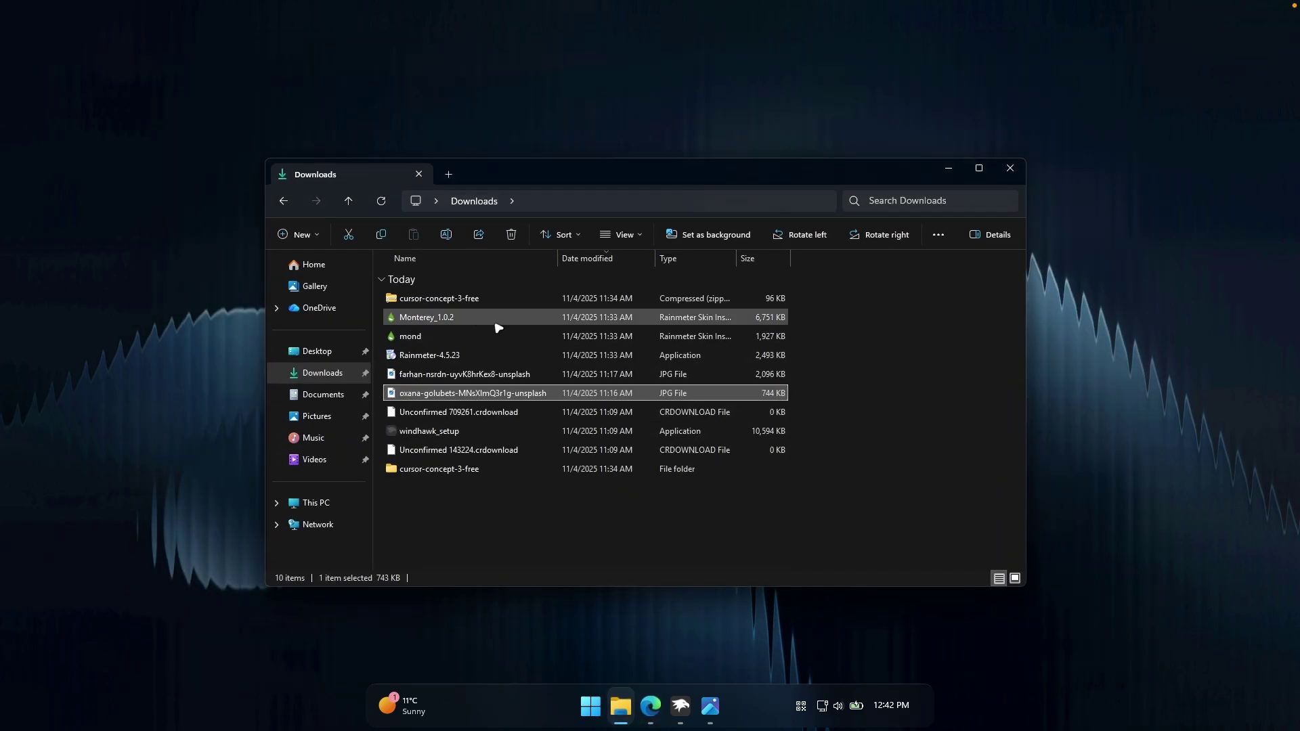
double_click(479, 337)
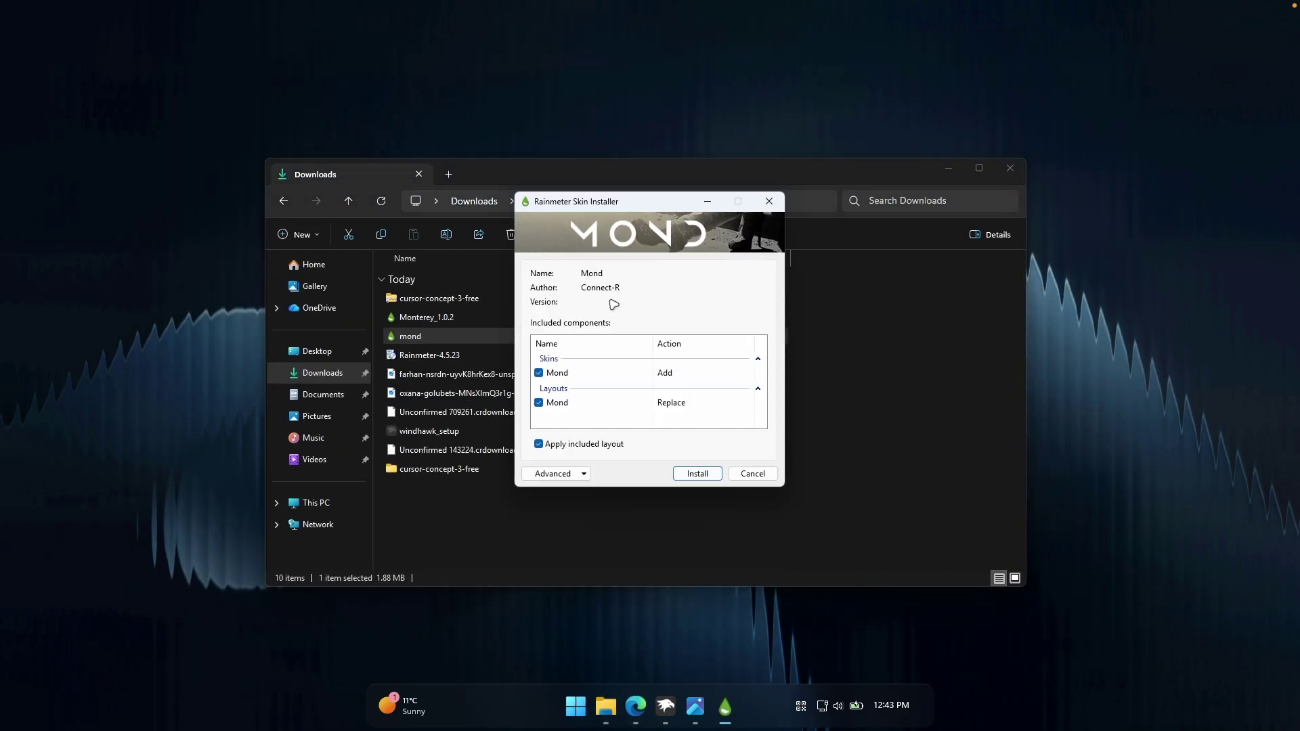
left_click(711, 472)
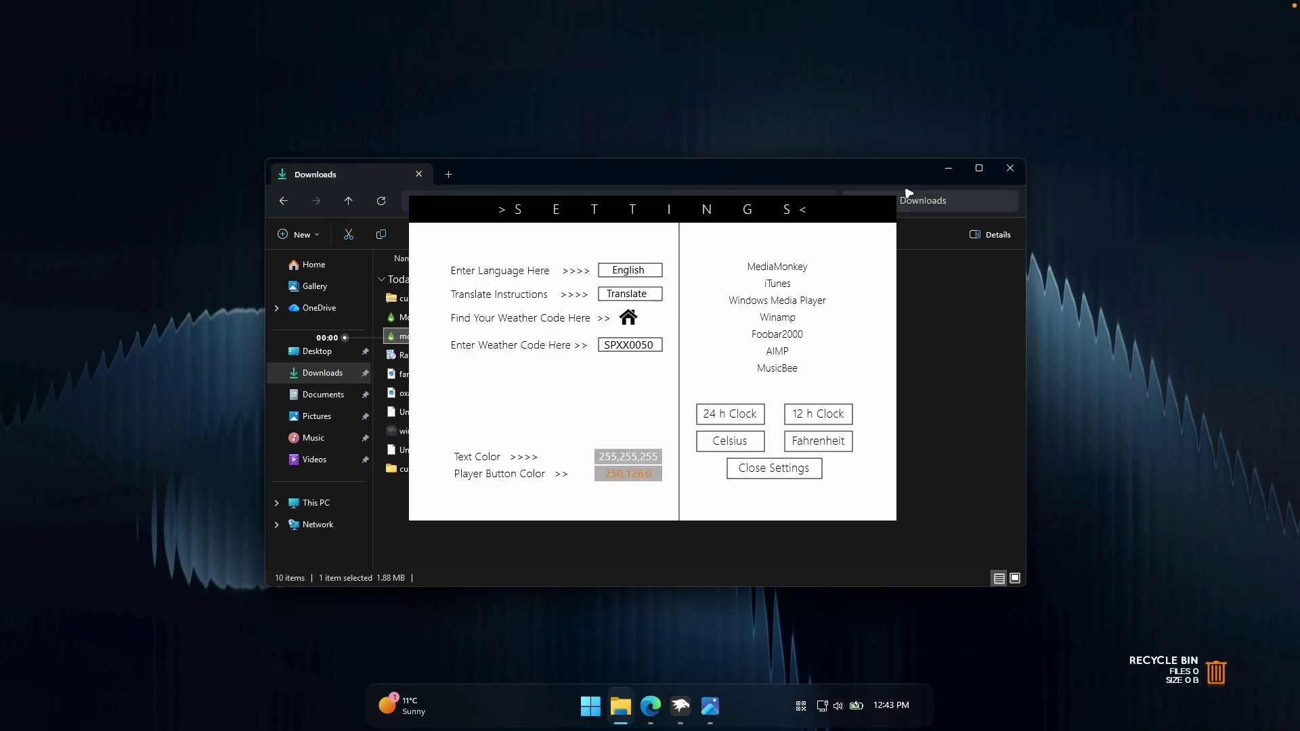
left_click(950, 168)
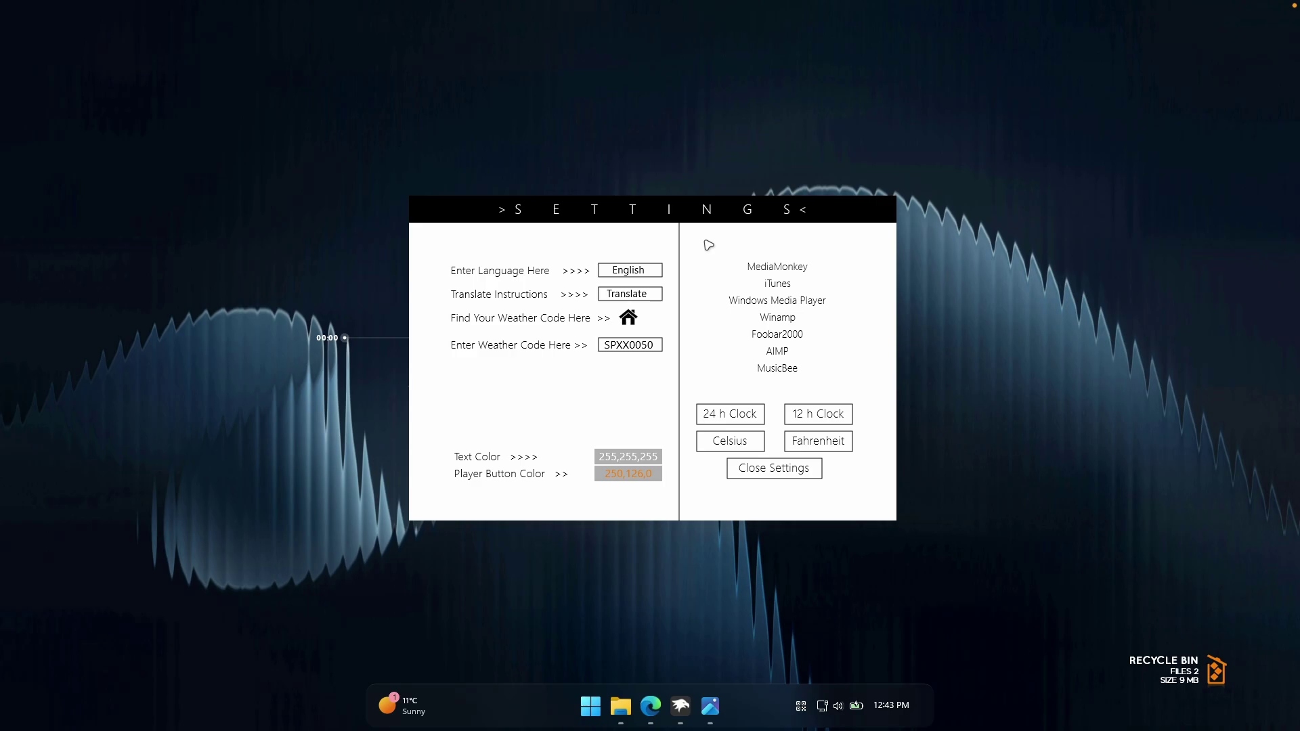
left_click_drag(709, 245, 892, 223)
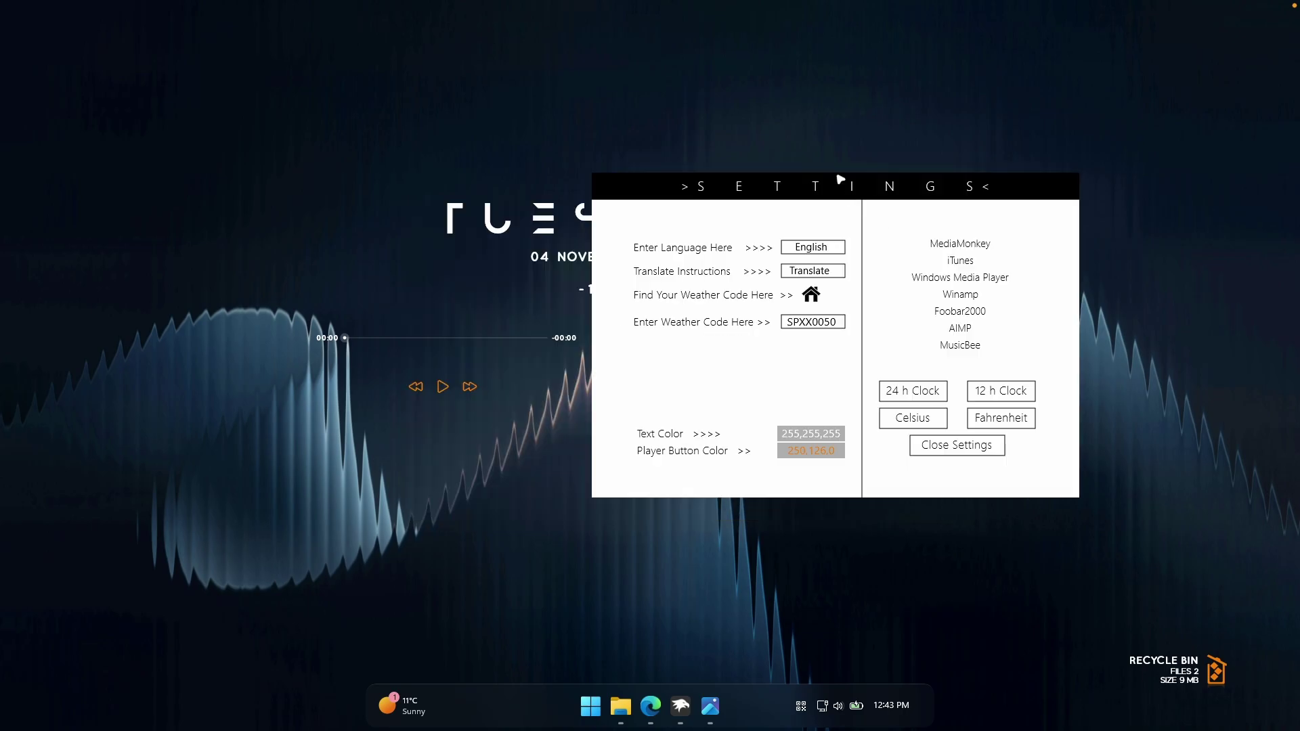
Step: Close the Mond settings panel and unload the Mond music player skin from the desktop
left_click(974, 447)
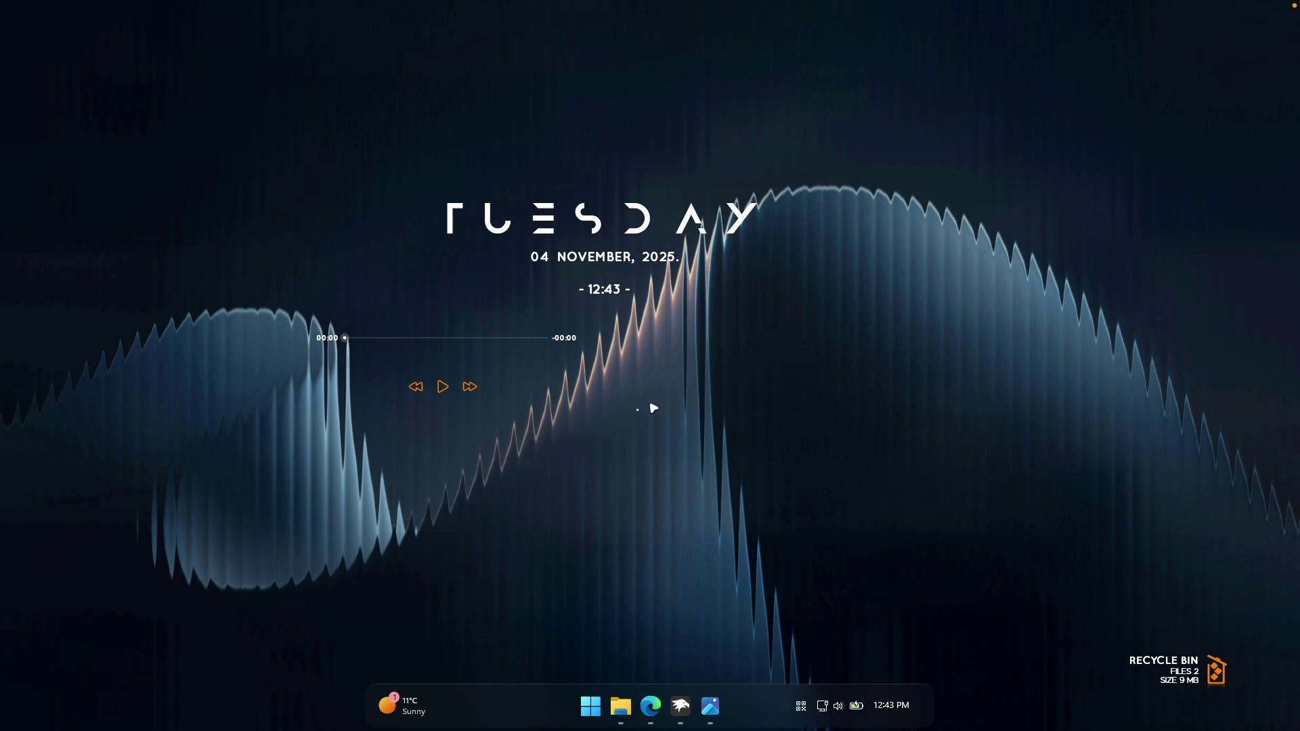
mouse_move(569, 342)
left_mouse_down()
mouse_move(581, 348)
mouse_move(559, 360)
left_mouse_up()
right_click(560, 359)
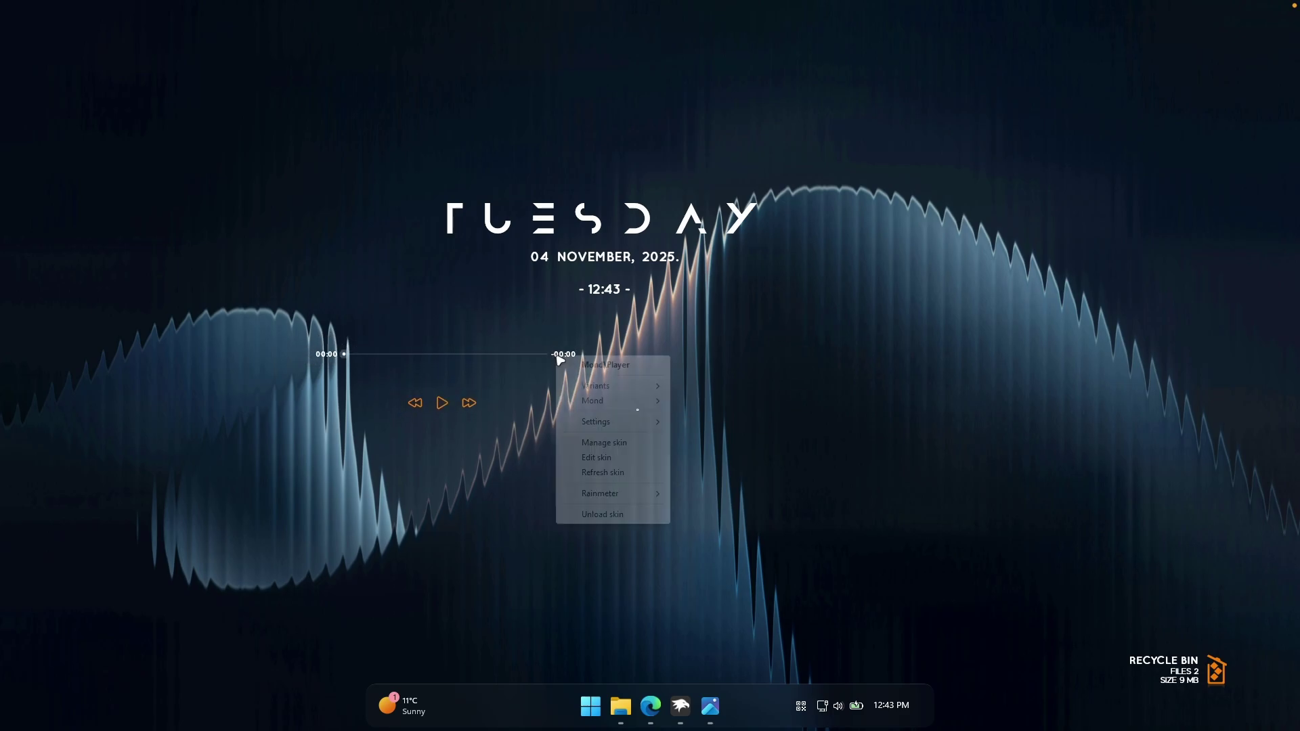
left_click(630, 514)
Step: Unload the small dot-like skin below the clock and the Recycle Bin skin from the desktop
right_click(640, 512)
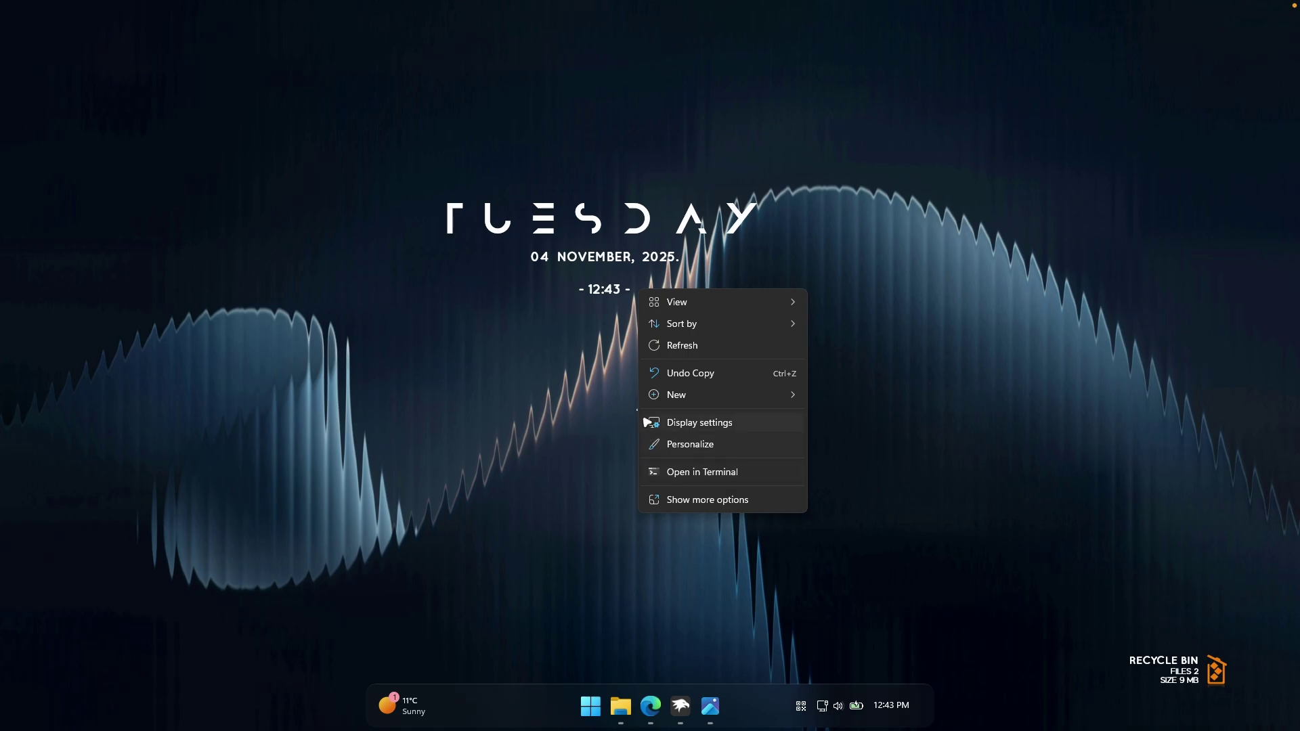
left_click(934, 563)
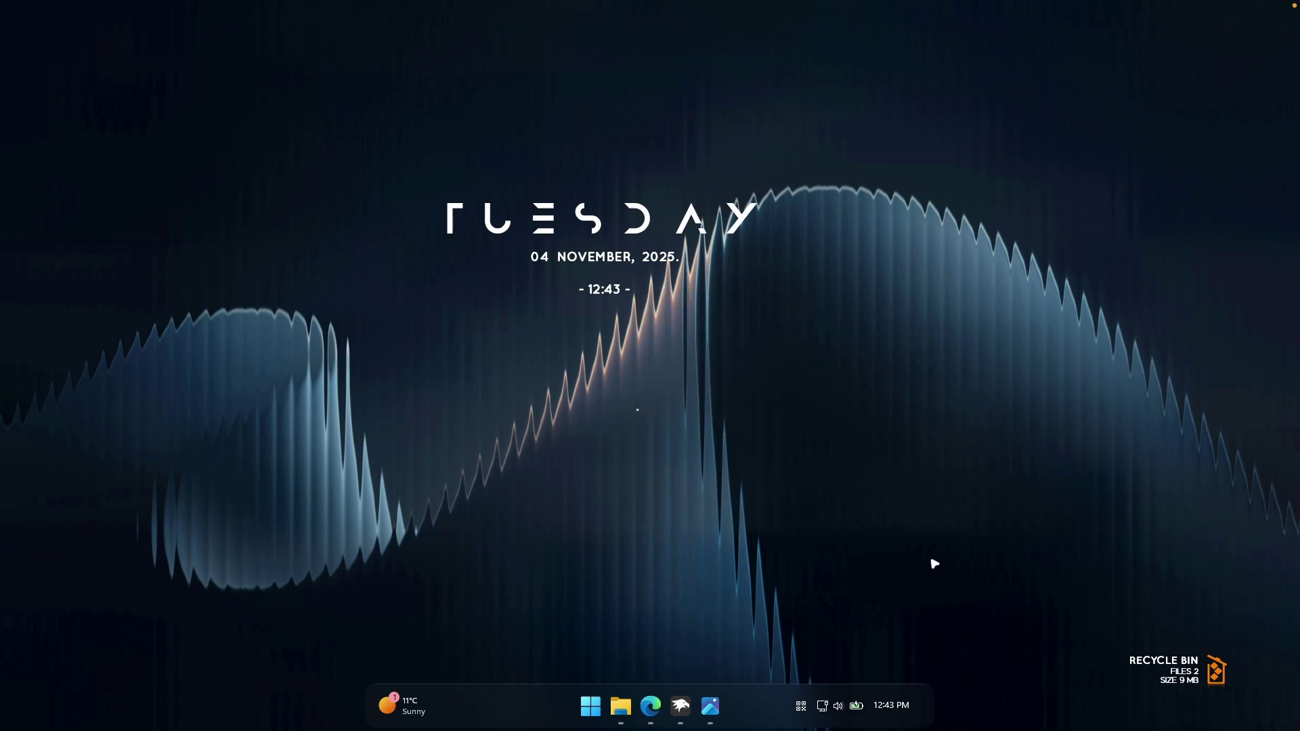
right_click(638, 415)
left_click(1048, 595)
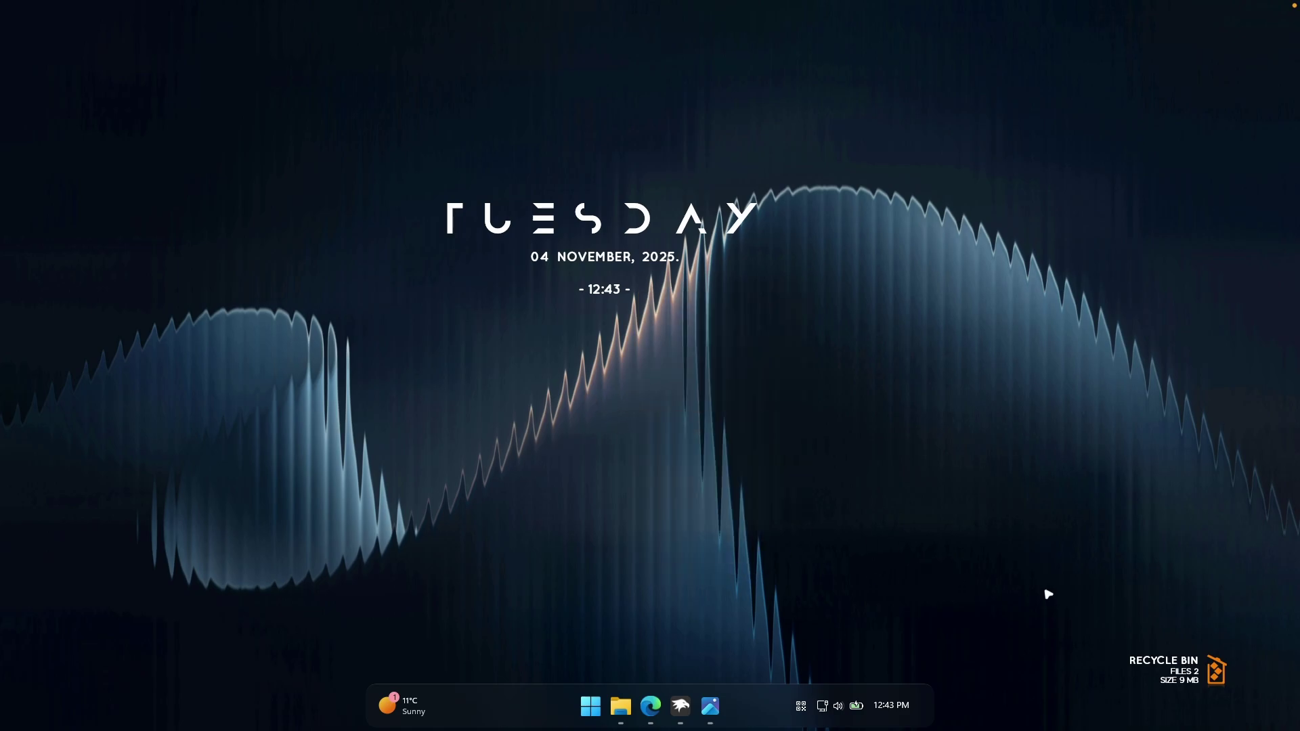
right_click(1191, 672)
left_click(1188, 651)
Step: Move the Mond clock up to the upper centre of the desktop and increase its Scale value in Clock.ini
left_click_drag(633, 222, 681, 140)
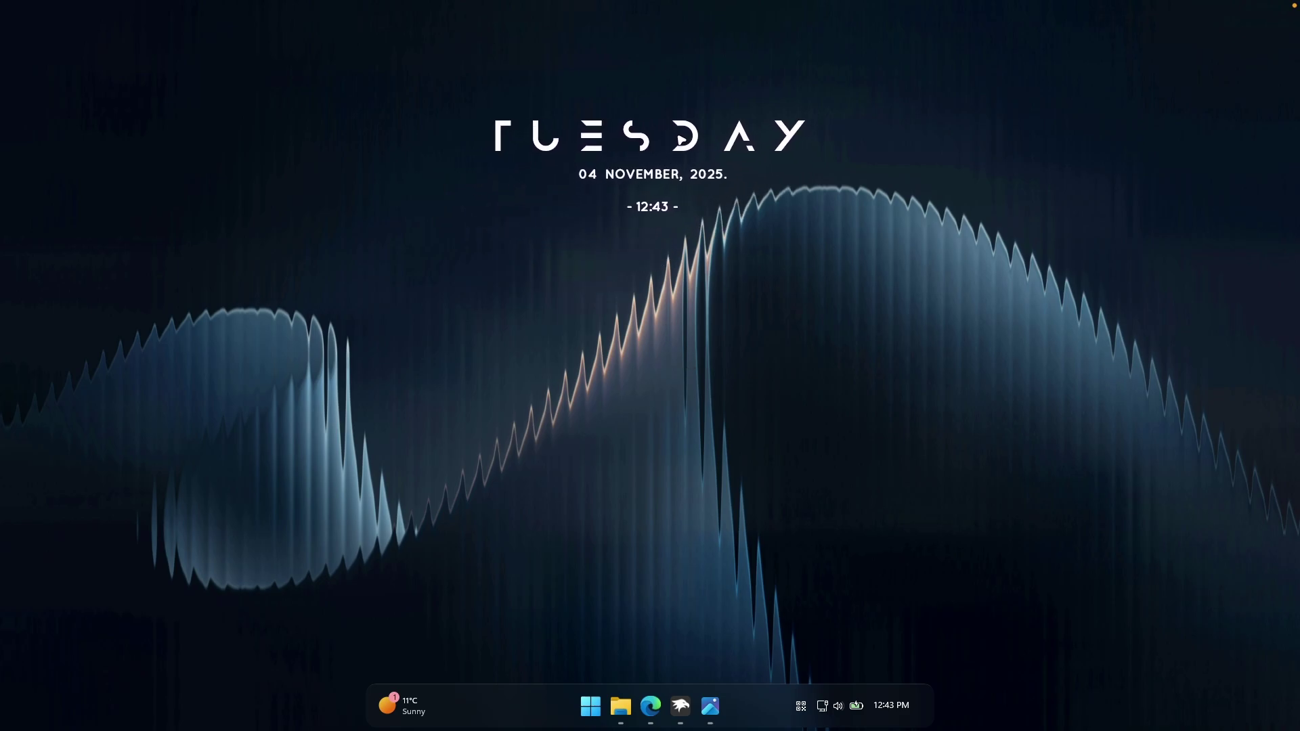
right_click(693, 140)
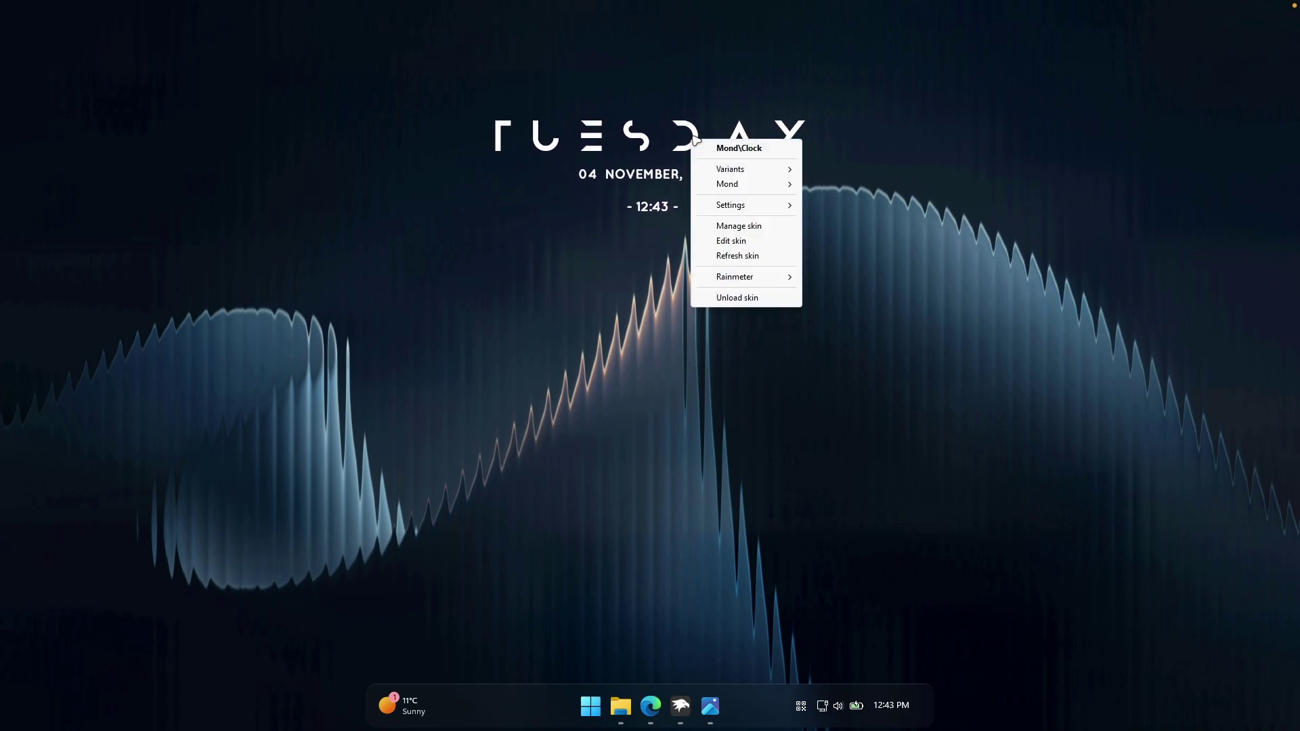
left_click(774, 244)
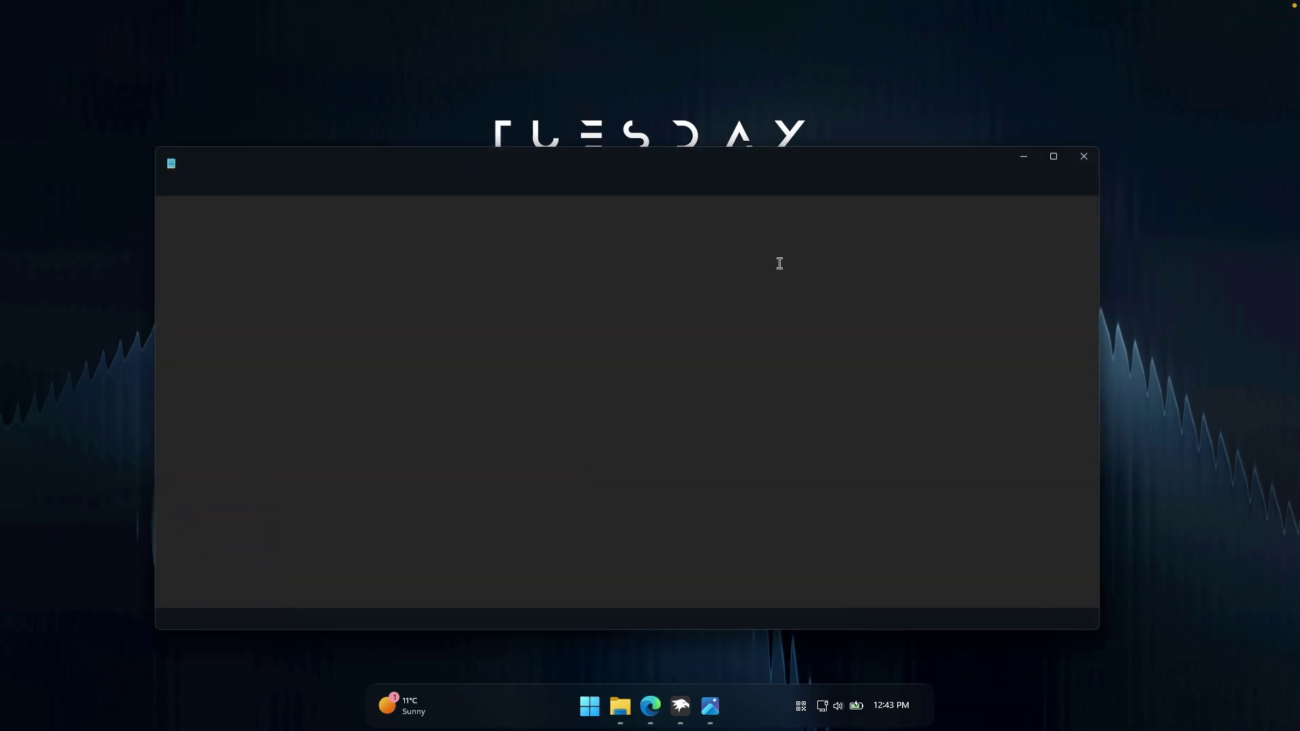
left_click_drag(210, 392, 202, 393)
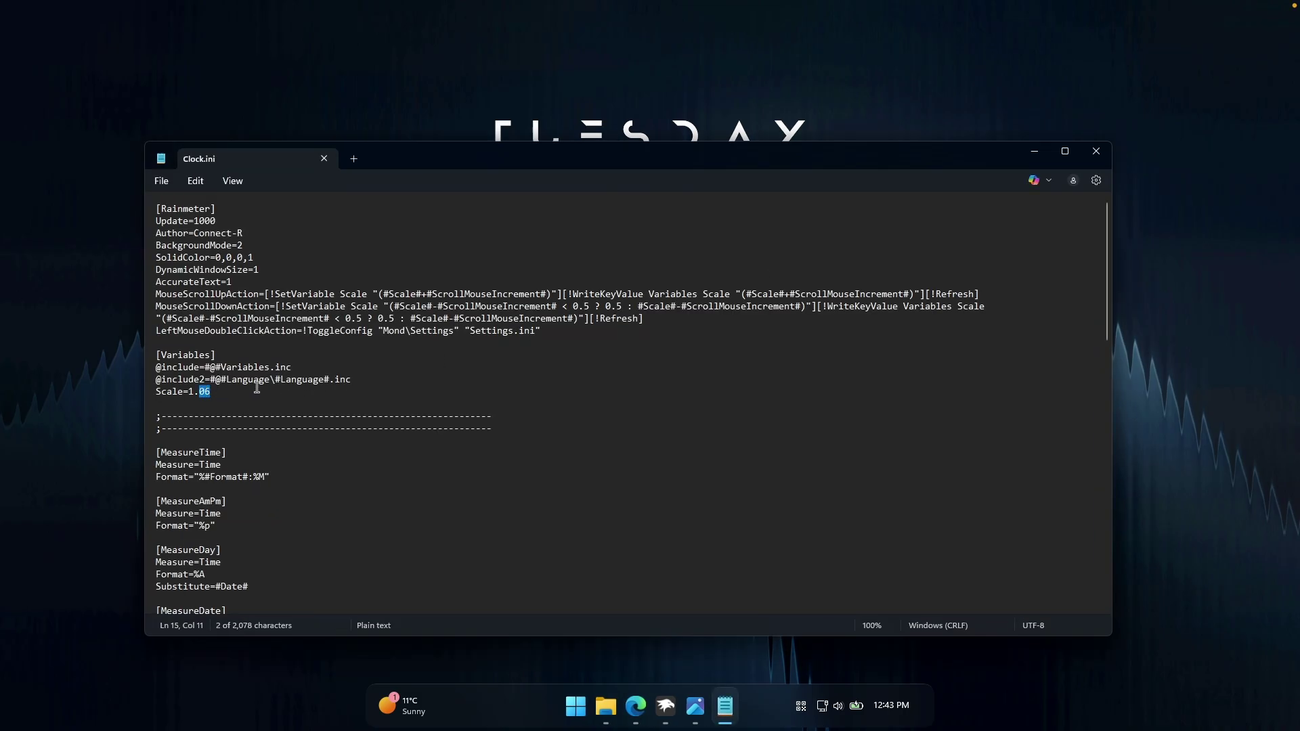
type("00")
Step: Delete the date, 12-hour and 24-hour clock meter sections from Clock.ini, keeping only [MeterDay], and save and close the file
scroll(270, 433, "down", 15)
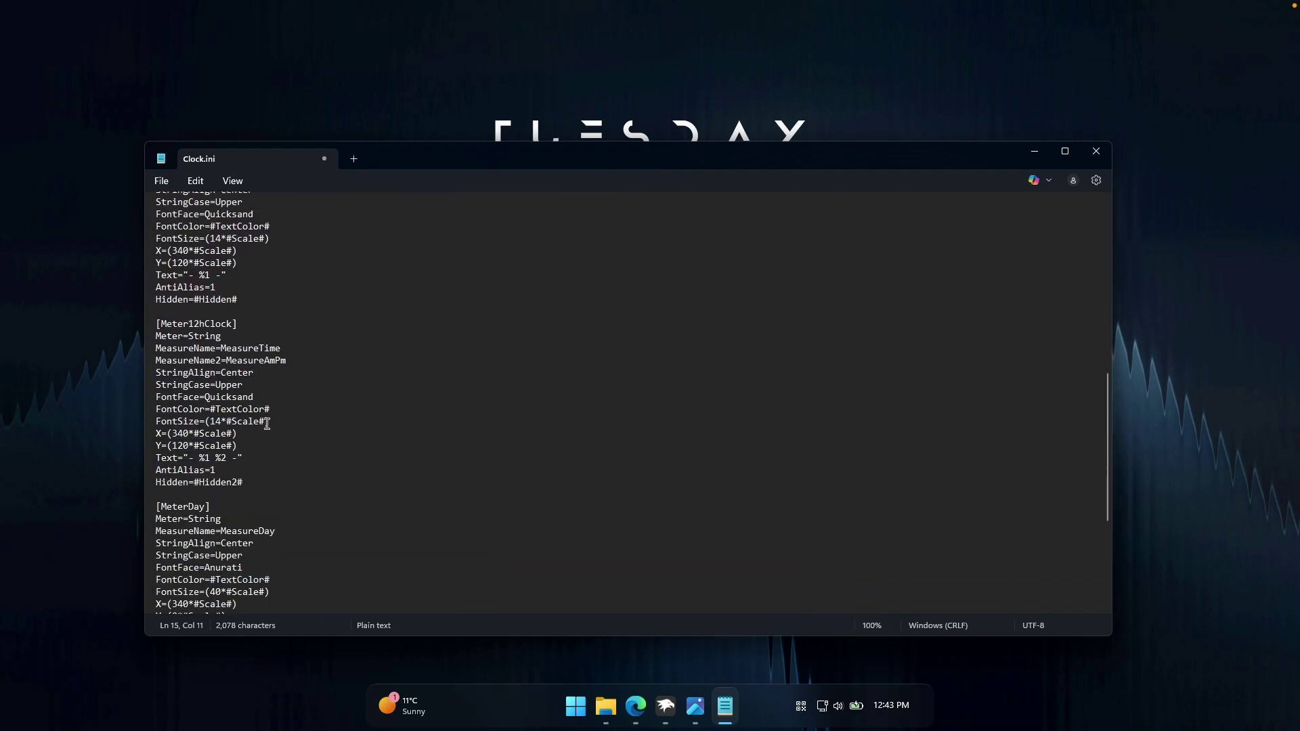
scroll(267, 424, "down", 6)
left_click_drag(217, 596, 155, 461)
key("Delete")
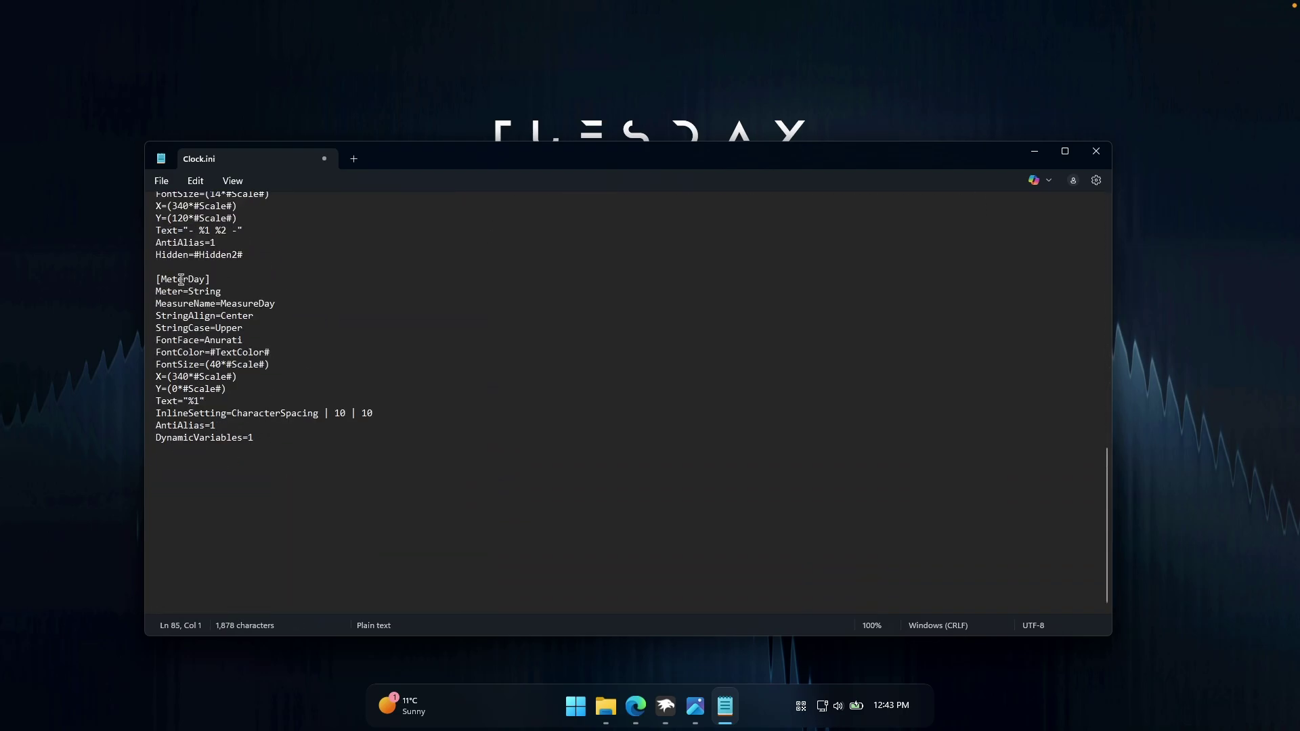
scroll(271, 273, "up", 5)
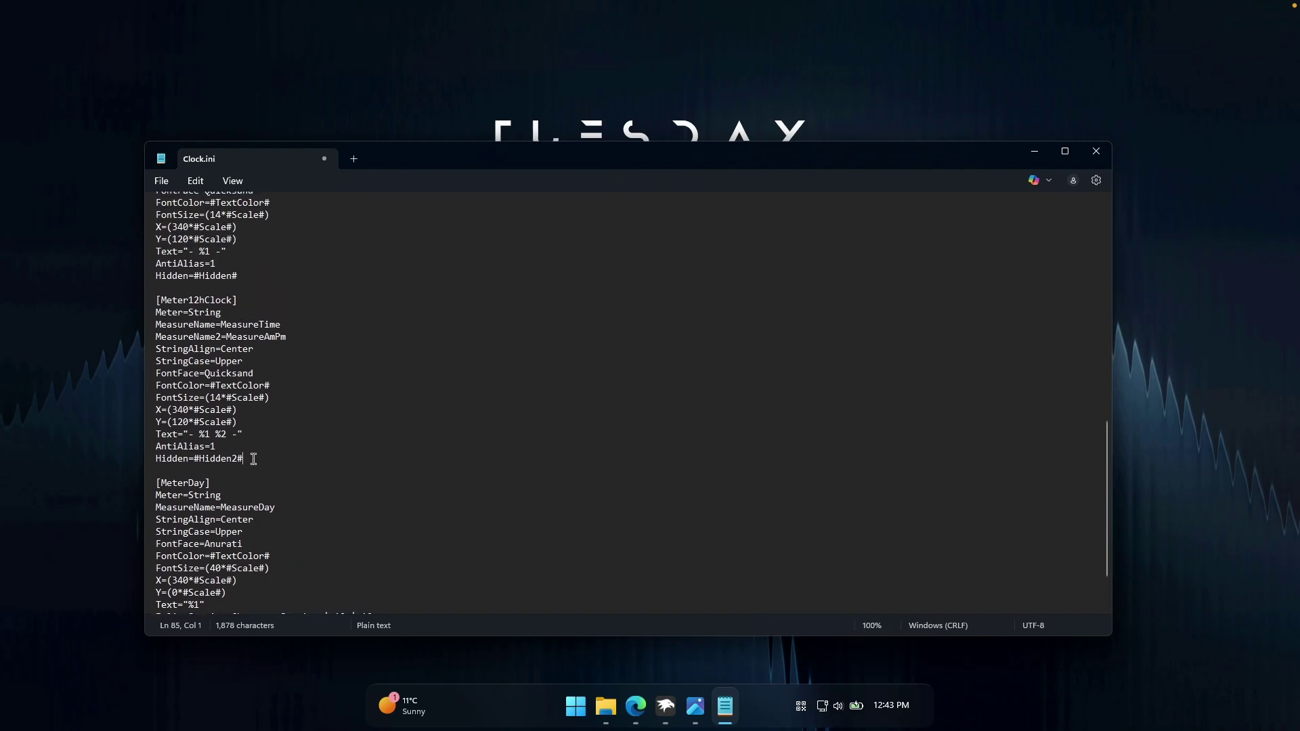
left_click_drag(253, 459, 157, 300)
key("Delete")
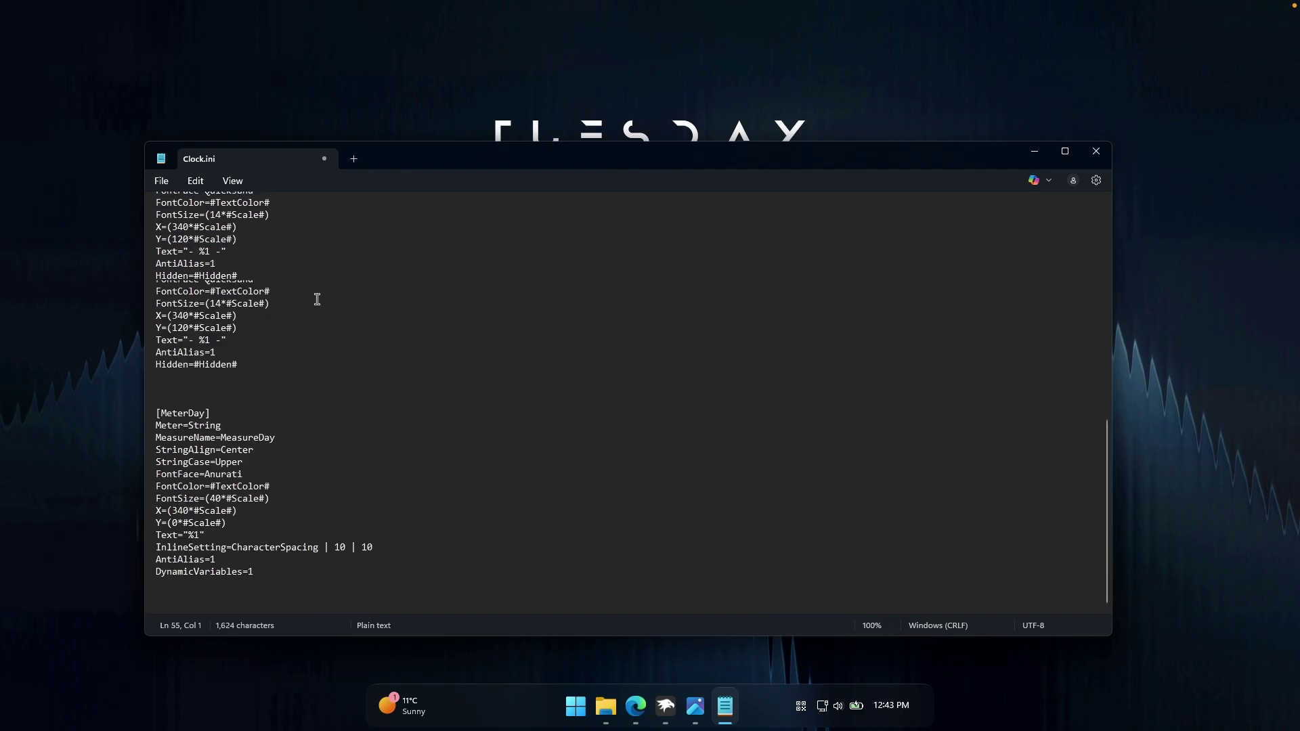
left_click_drag(158, 251, 271, 421)
key("Delete")
key("Up")
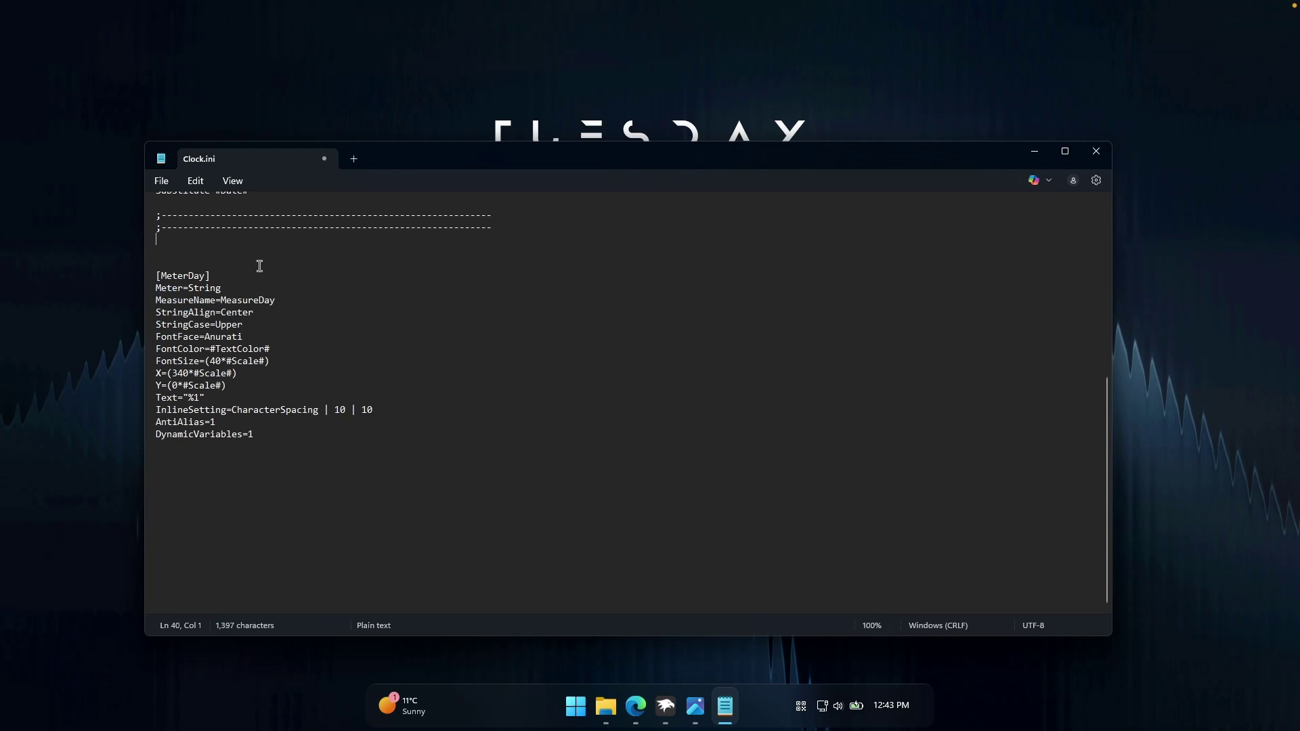
left_click(162, 181)
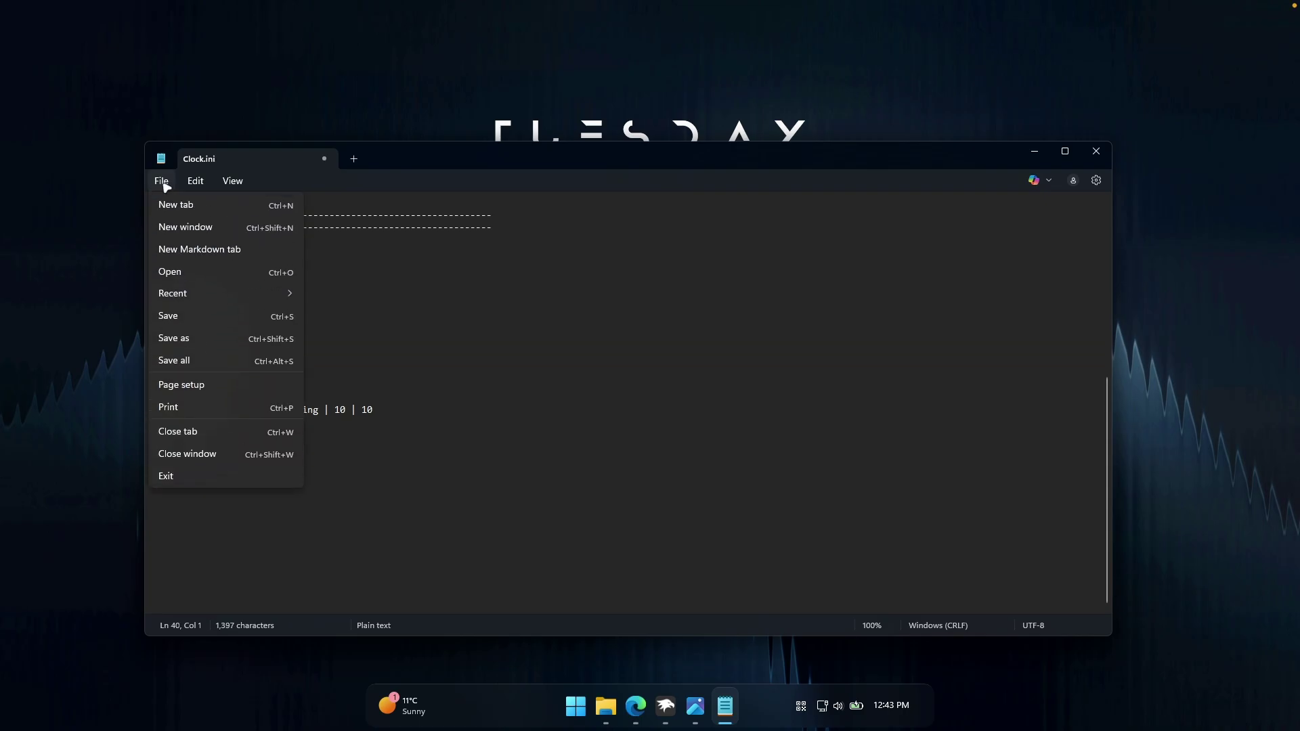
left_click(189, 316)
left_click(1098, 152)
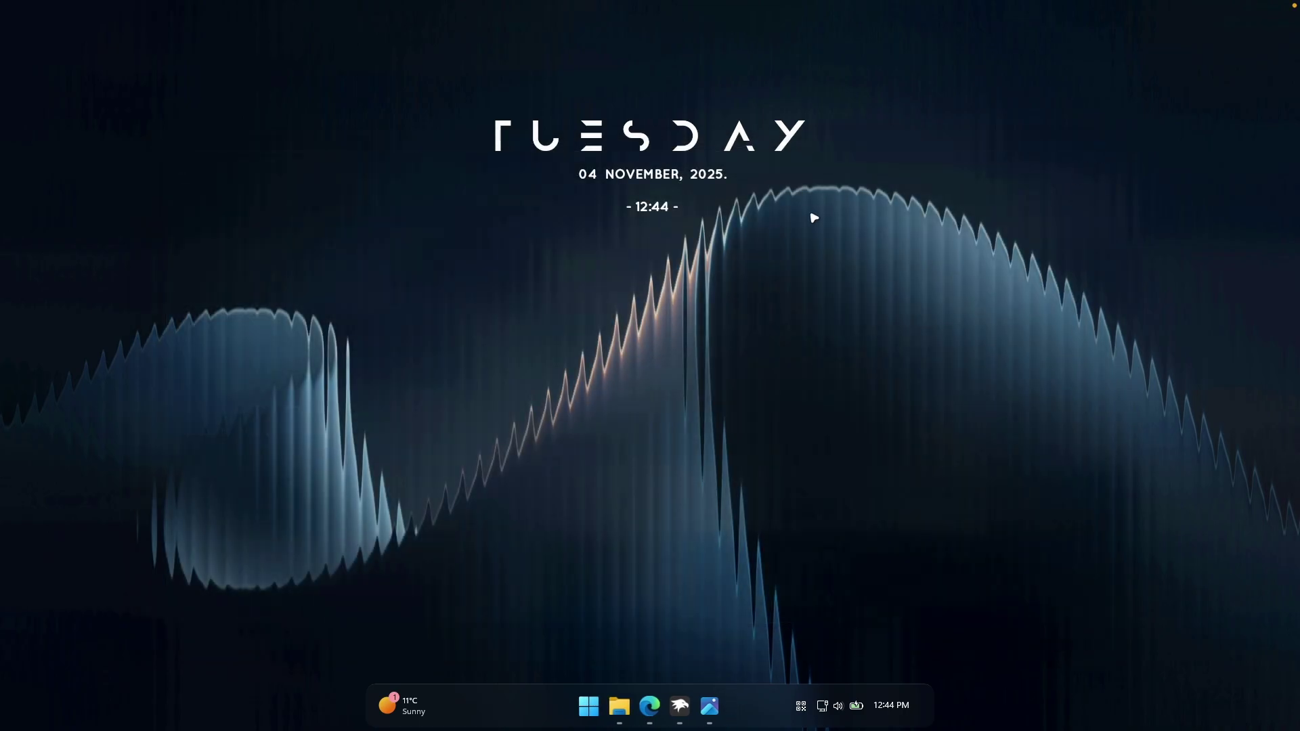
Step: Refresh the Mond clock skin and recentre the day name in the upper part of the desktop
right_click(691, 148)
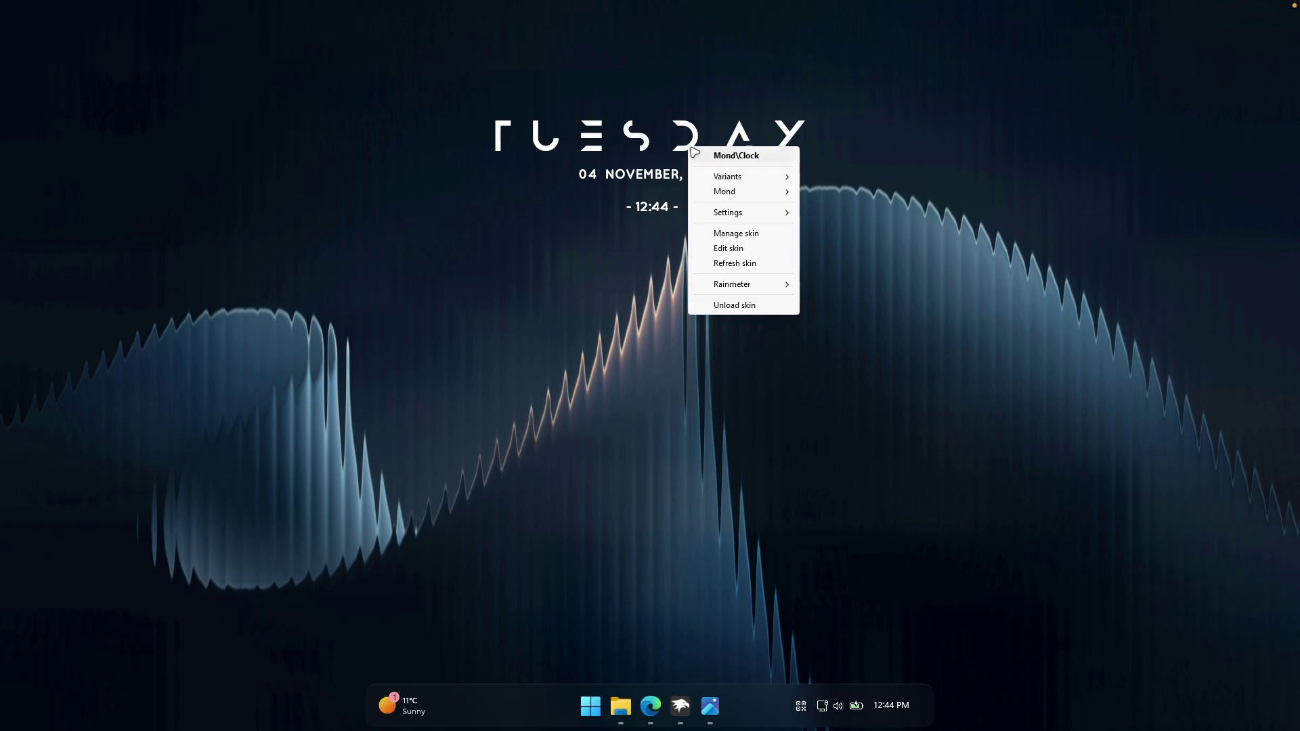
left_click(752, 265)
left_click_drag(820, 178, 696, 166)
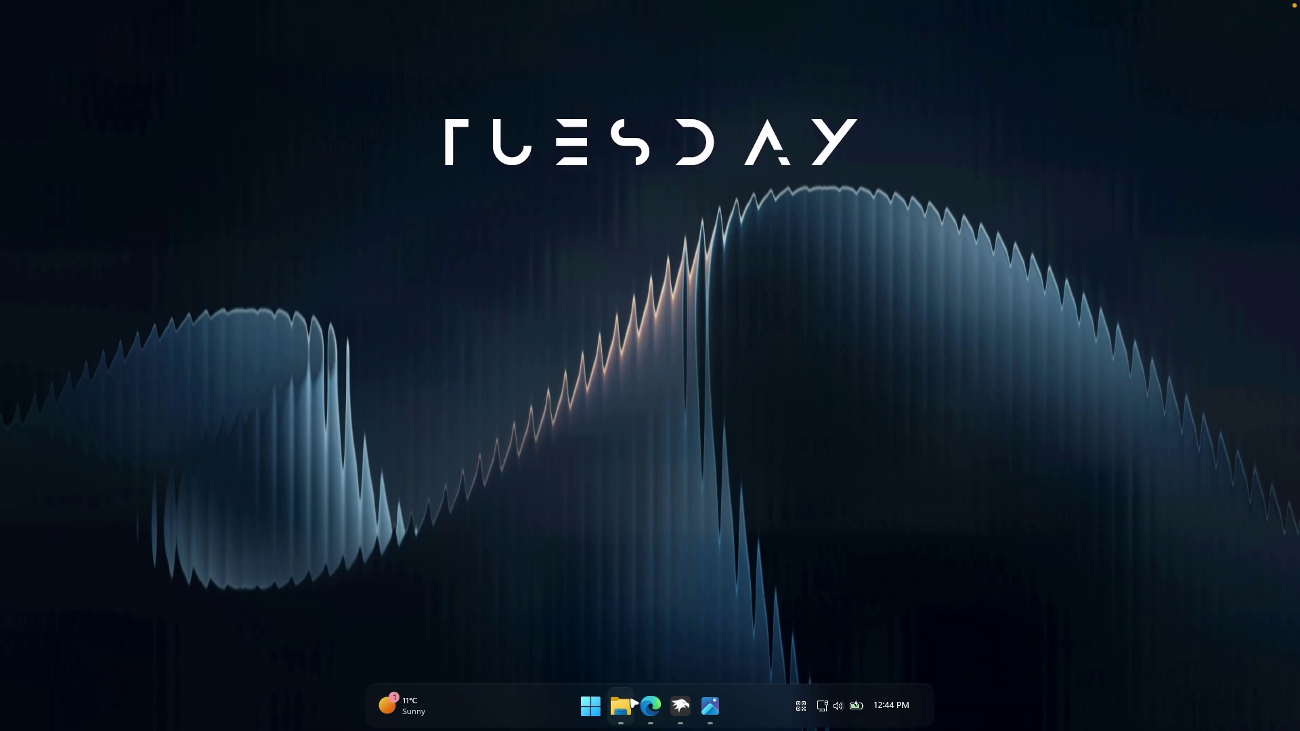
Step: Review the MontereyRainmeter 1.0.2 release on GitHub in Edge and install the Monterey_1.0.2 skin package from Downloads
left_click(620, 706)
left_click(490, 318)
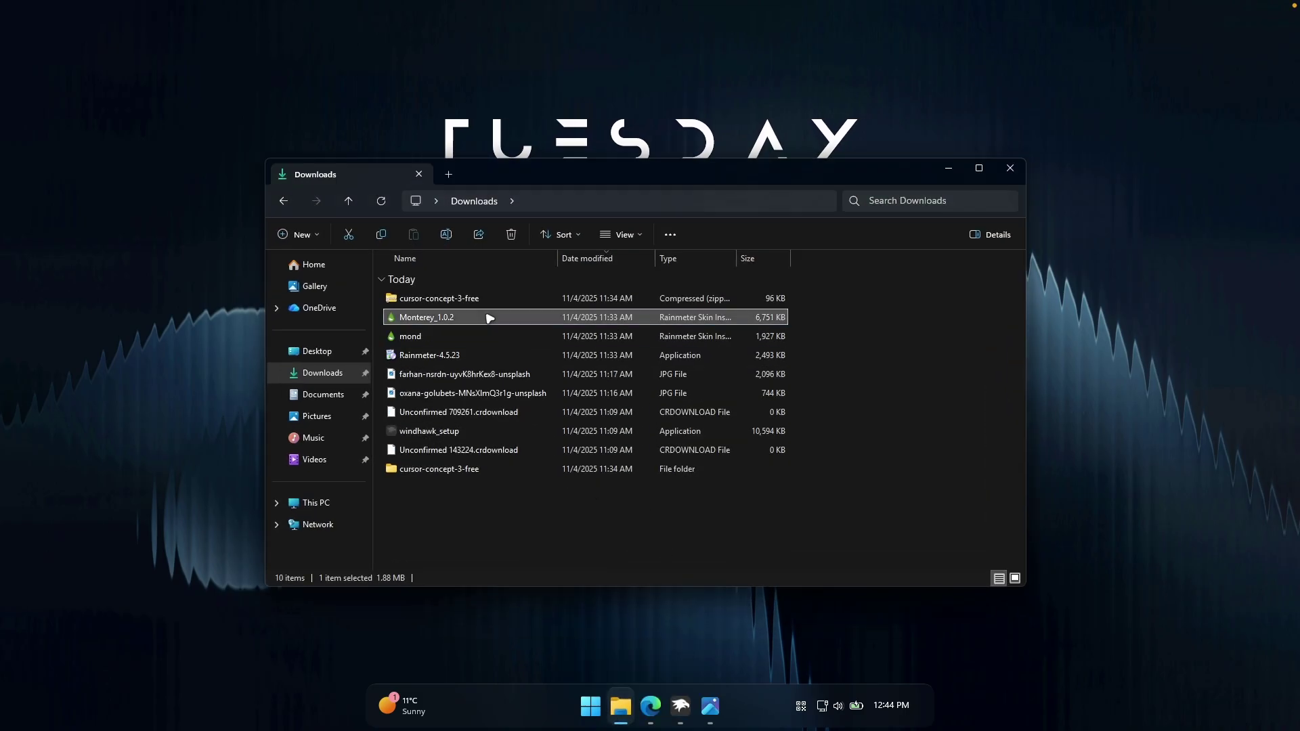
left_click(651, 707)
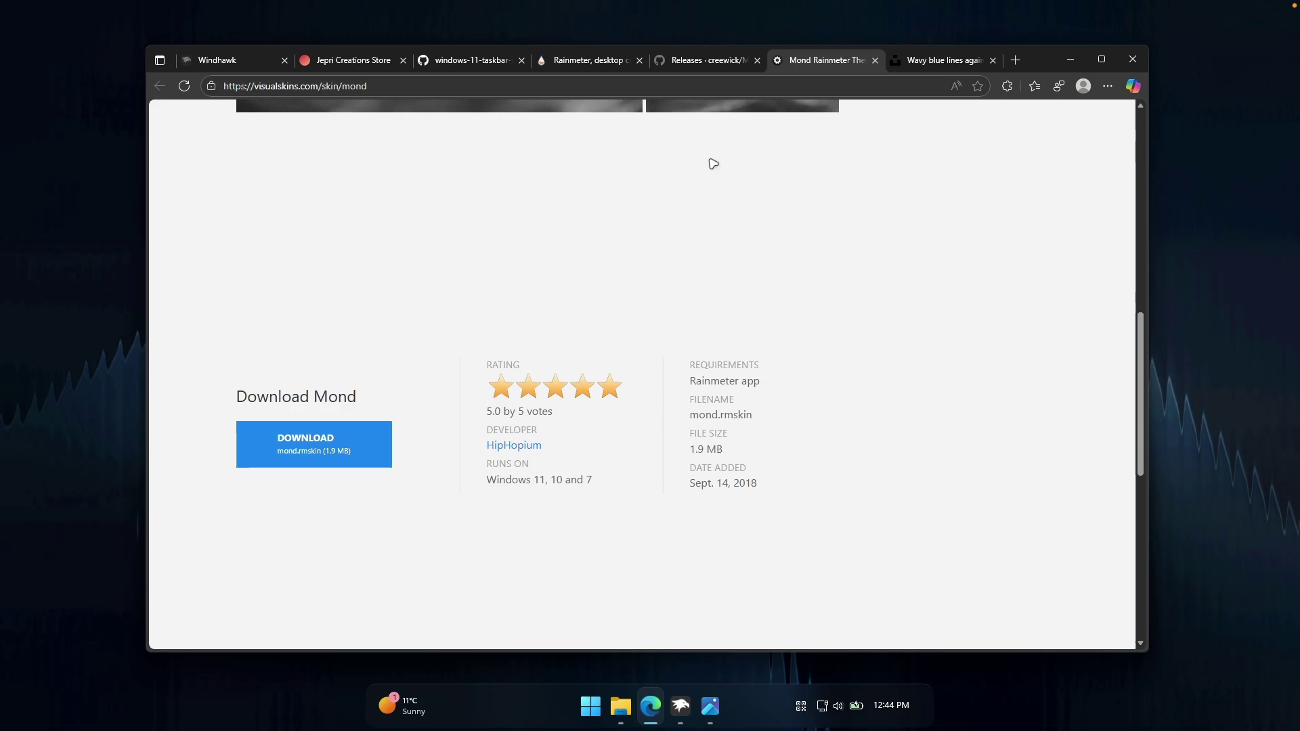
left_click(705, 60)
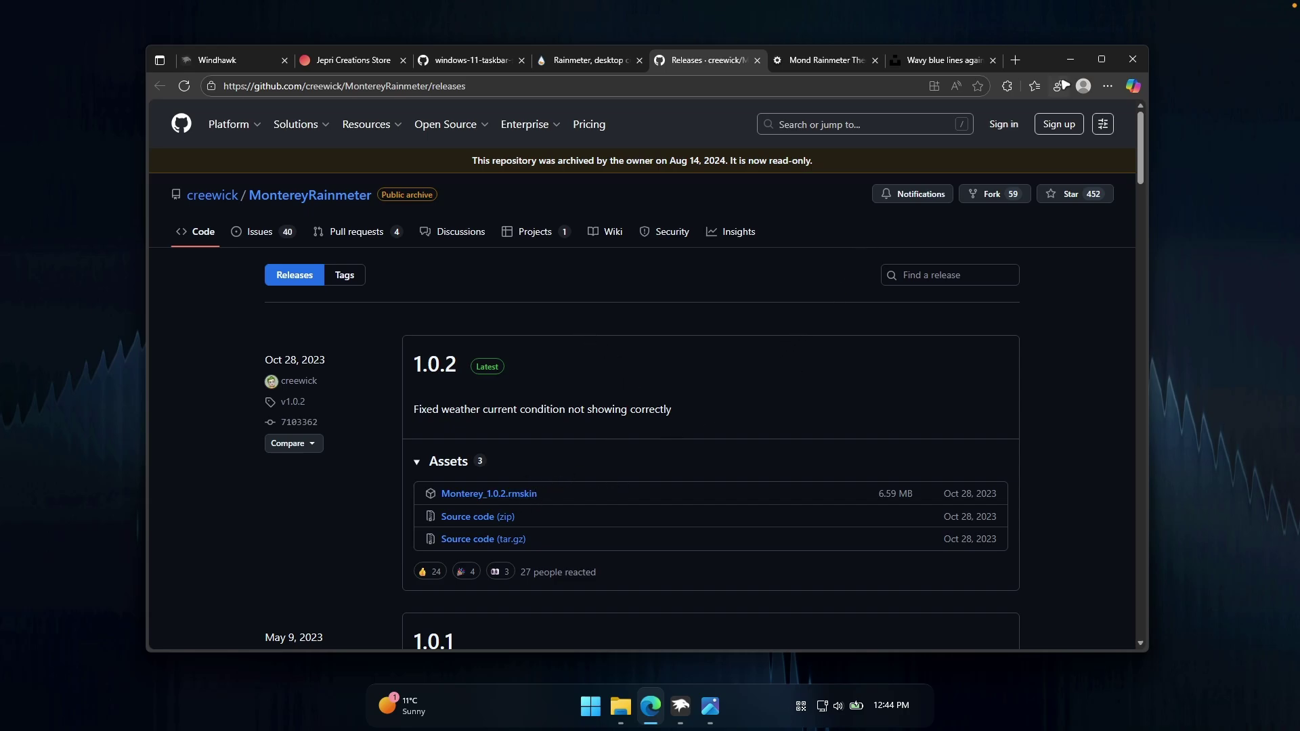
left_click(1070, 59)
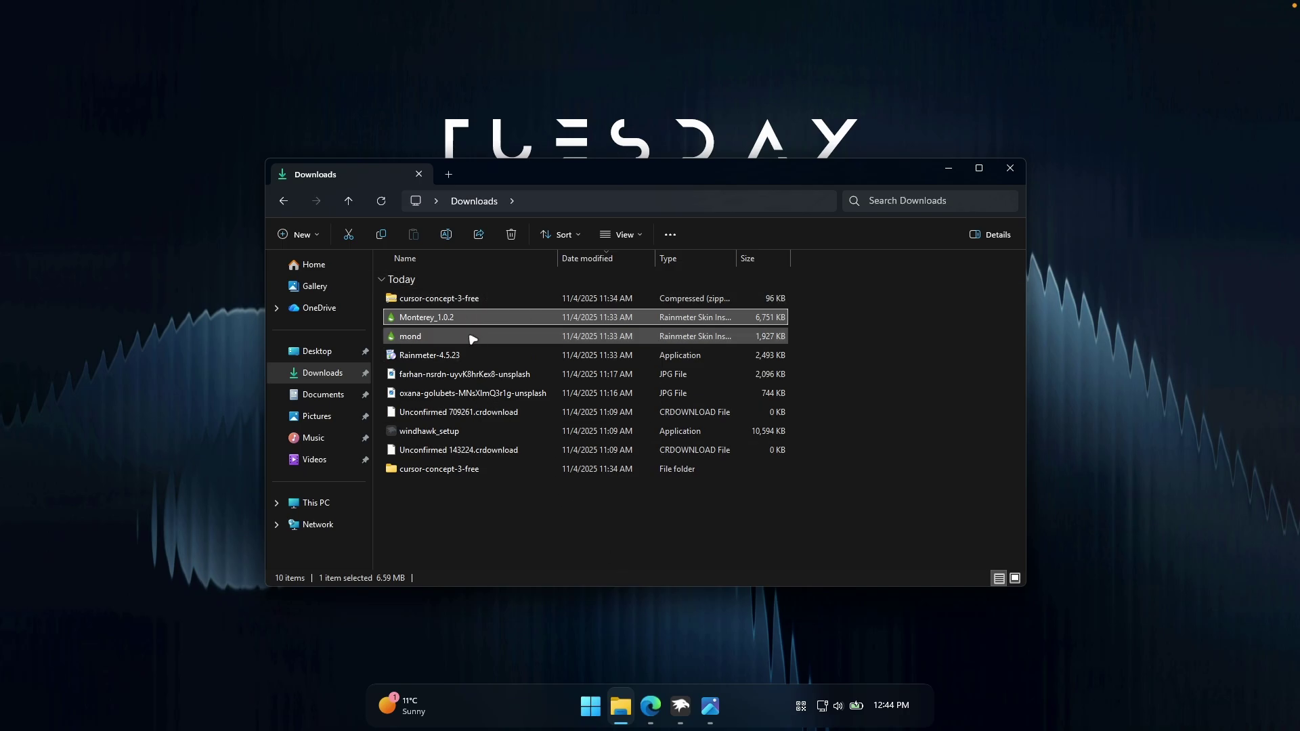
double_click(453, 318)
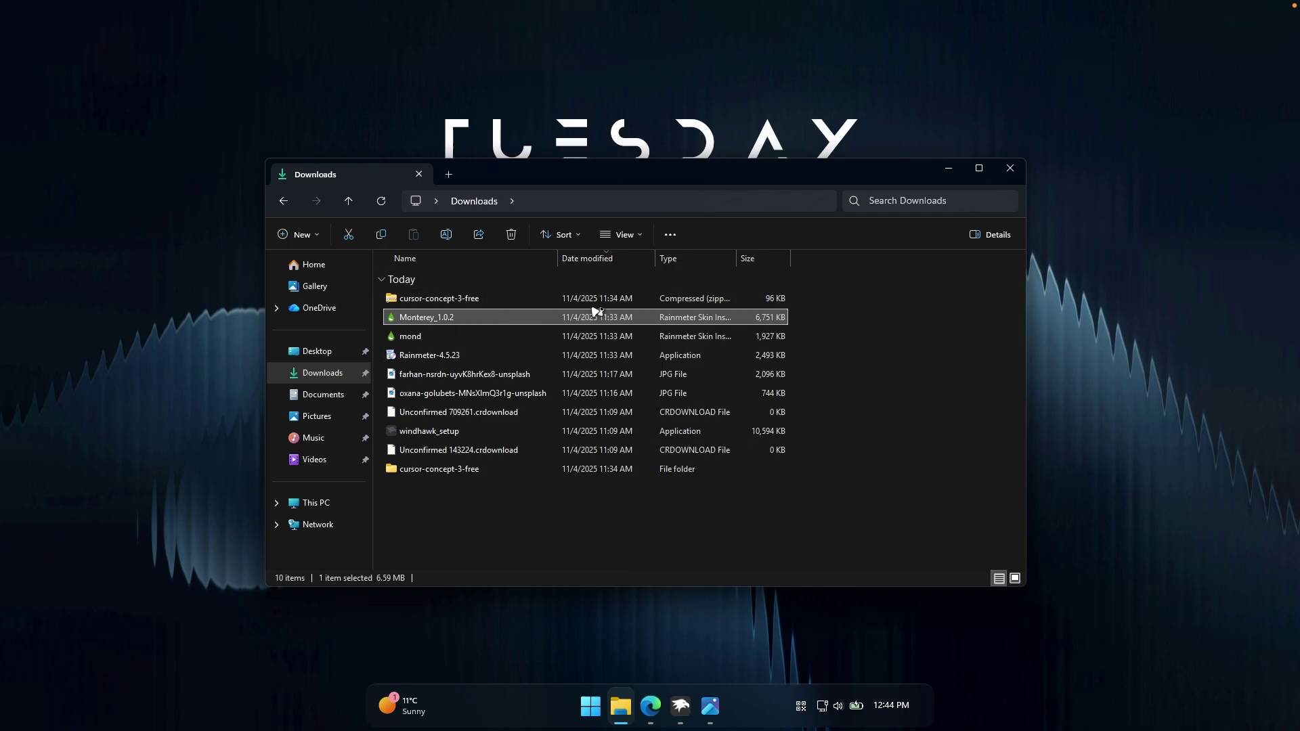
left_click(698, 473)
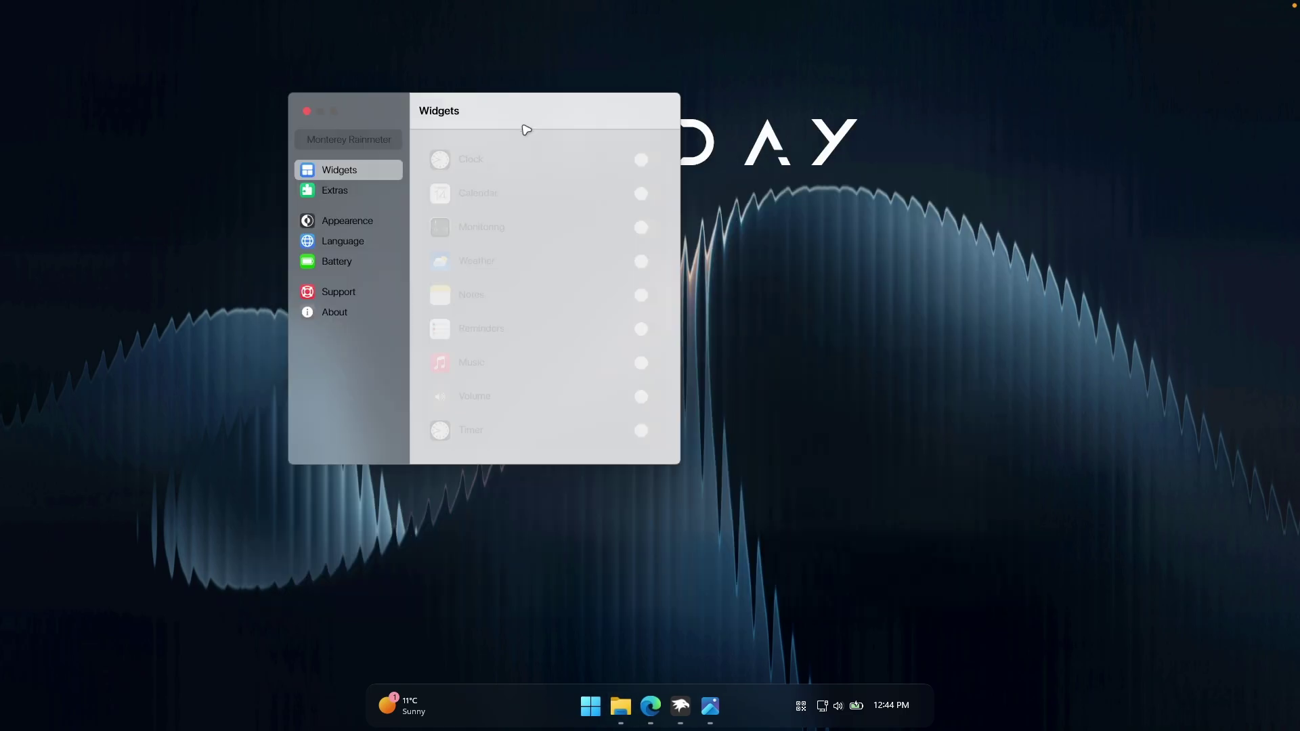
Step: Enable the Calendar, Monitoring, Weather, Notes and Reminders widgets and close the Monterey widgets panel
left_click(643, 196)
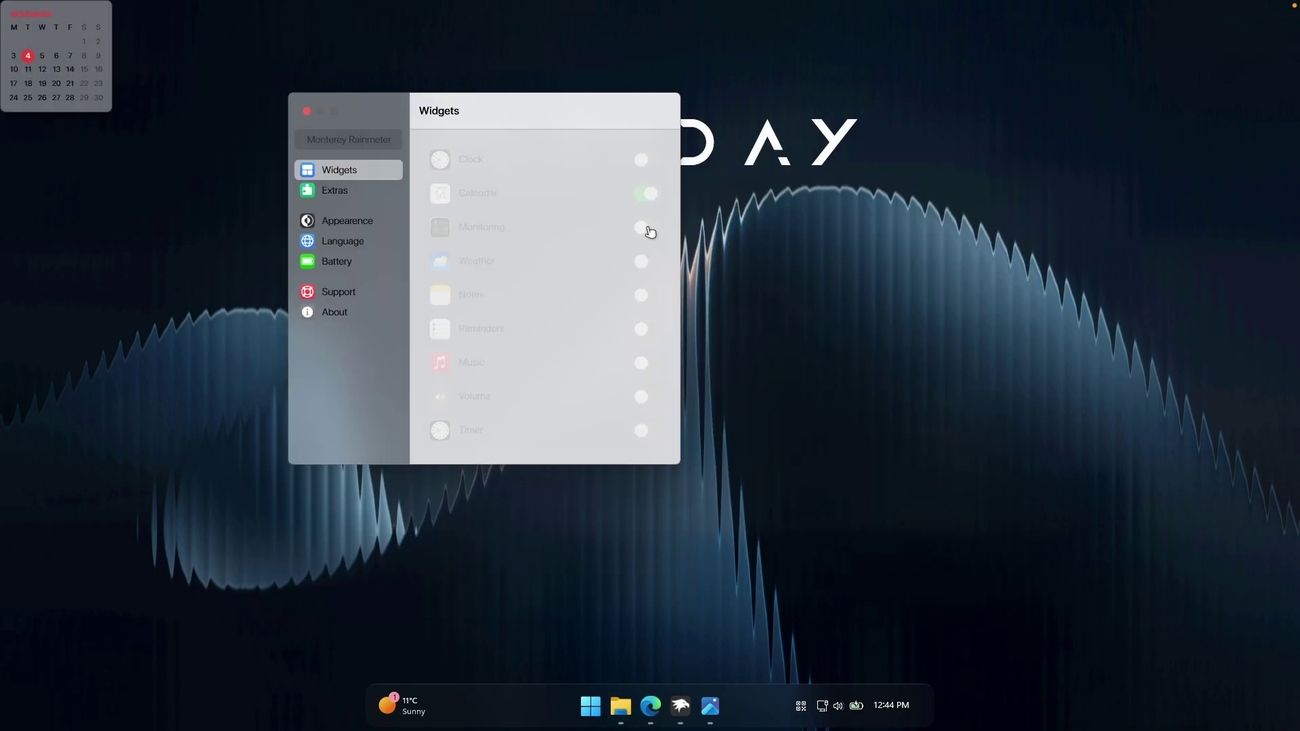
left_click(647, 262)
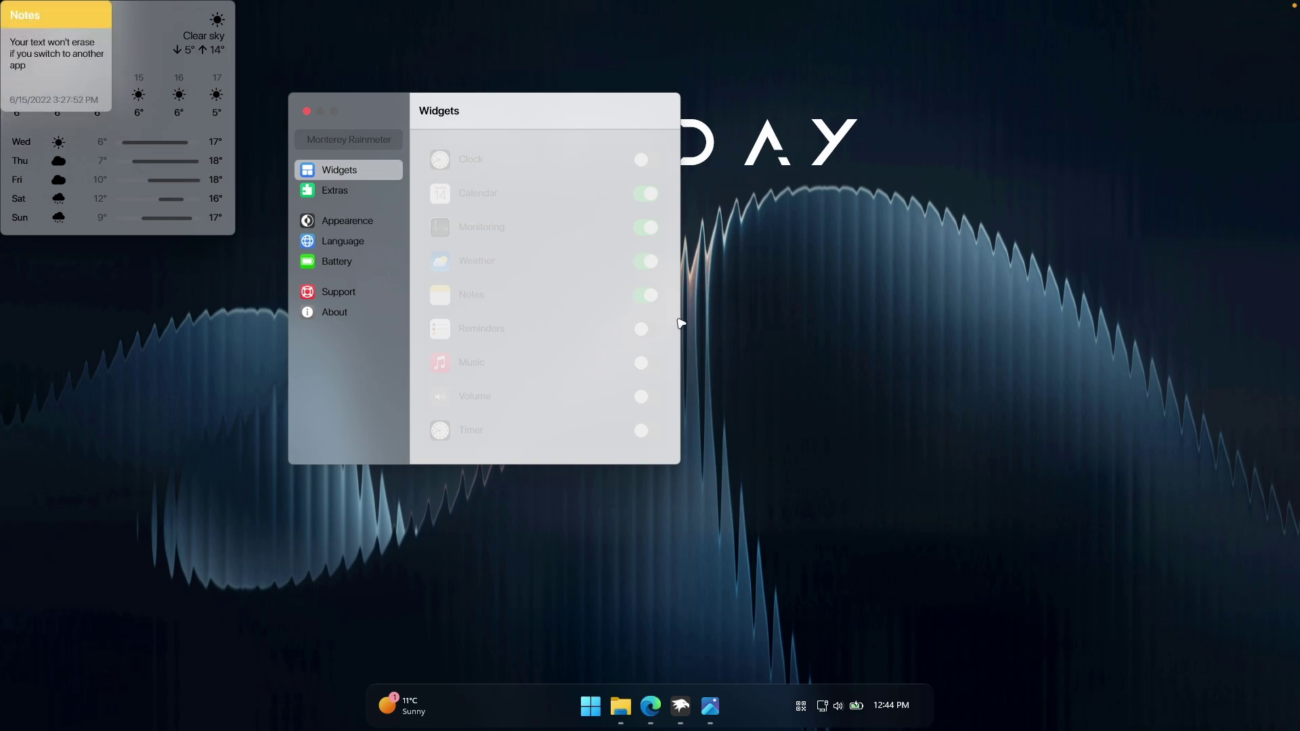
left_click(655, 336)
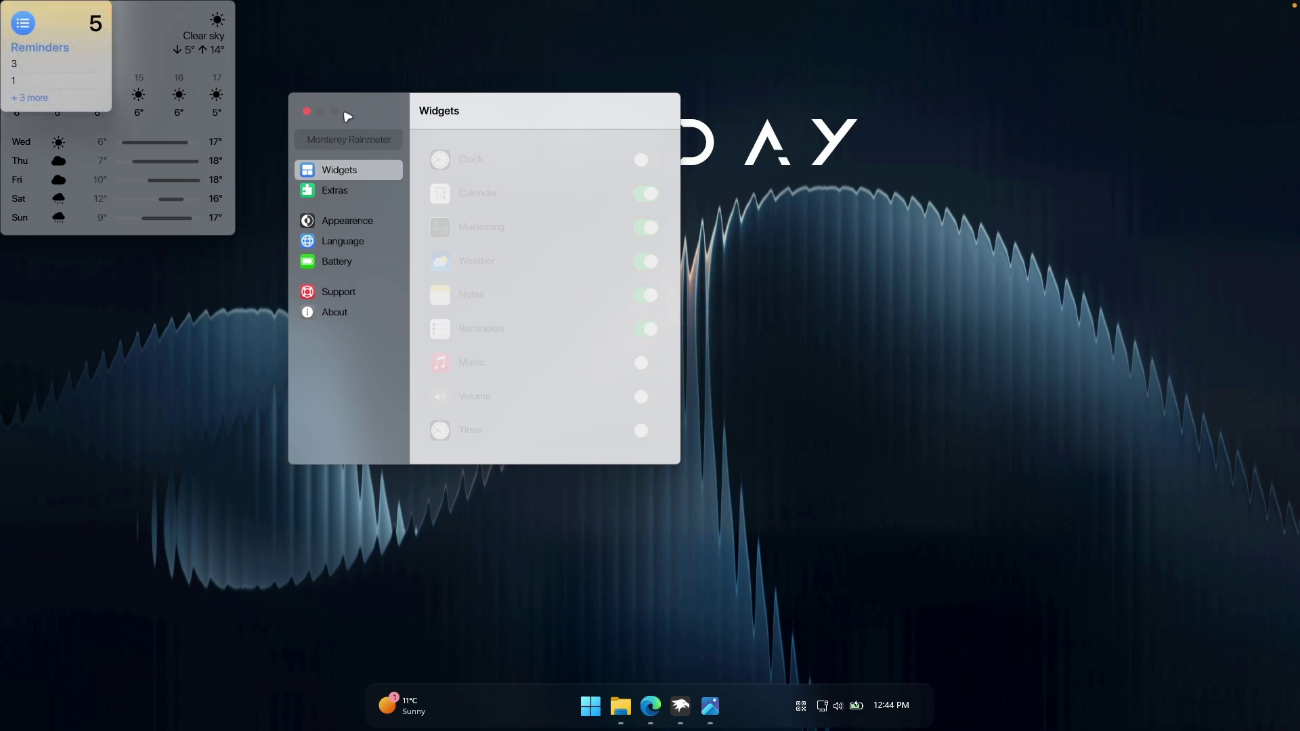
left_click(309, 113)
Step: Arrange Calendar, Reminders and Notes in the desktop's lower-left area, and Monitoring and Weather in the lower-right area
left_click_drag(94, 87, 159, 608)
left_click_drag(72, 80, 277, 603)
left_click_drag(120, 173, 1098, 586)
left_click_drag(73, 79, 930, 601)
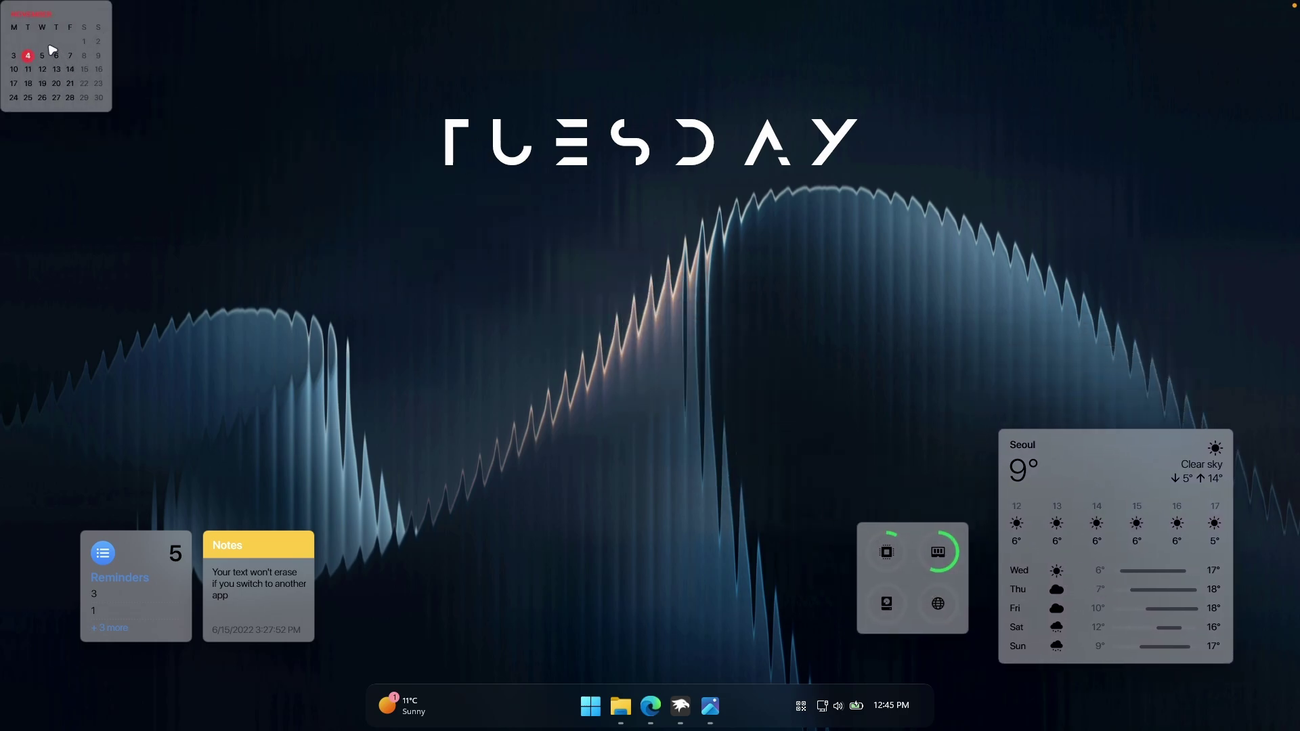
left_click_drag(52, 49, 132, 457)
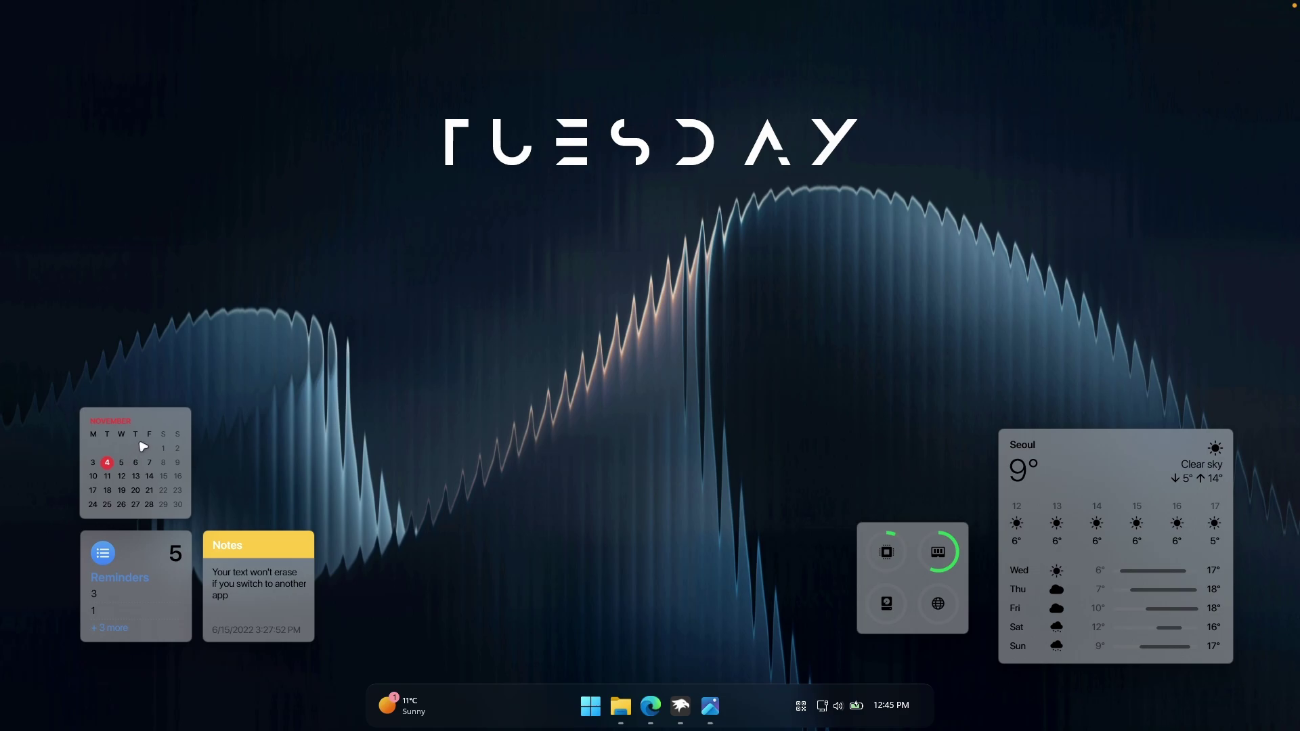
Step: Set the Calendar, Weather and Monitoring widgets to the Wide size, and place Monitoring directly below Weather
right_click(143, 447)
left_click(184, 510)
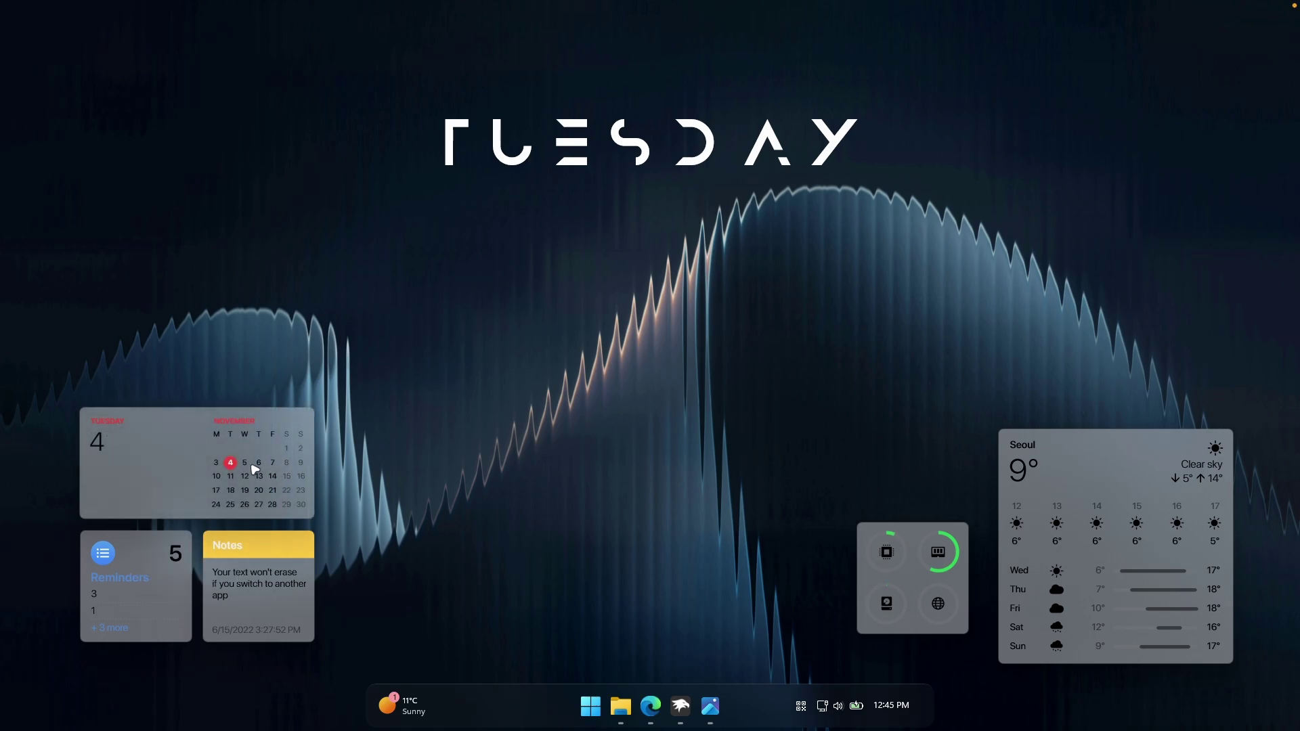
right_click(1109, 461)
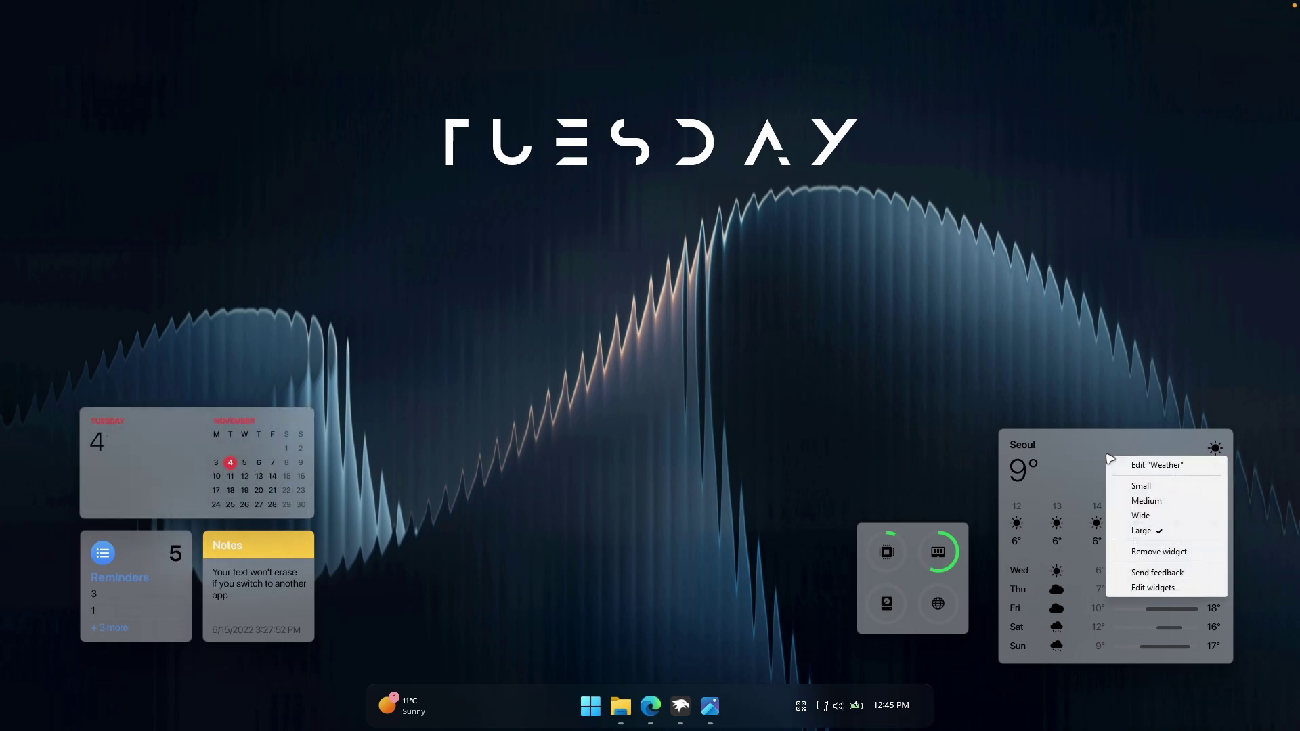
left_click(1150, 513)
right_click(916, 572)
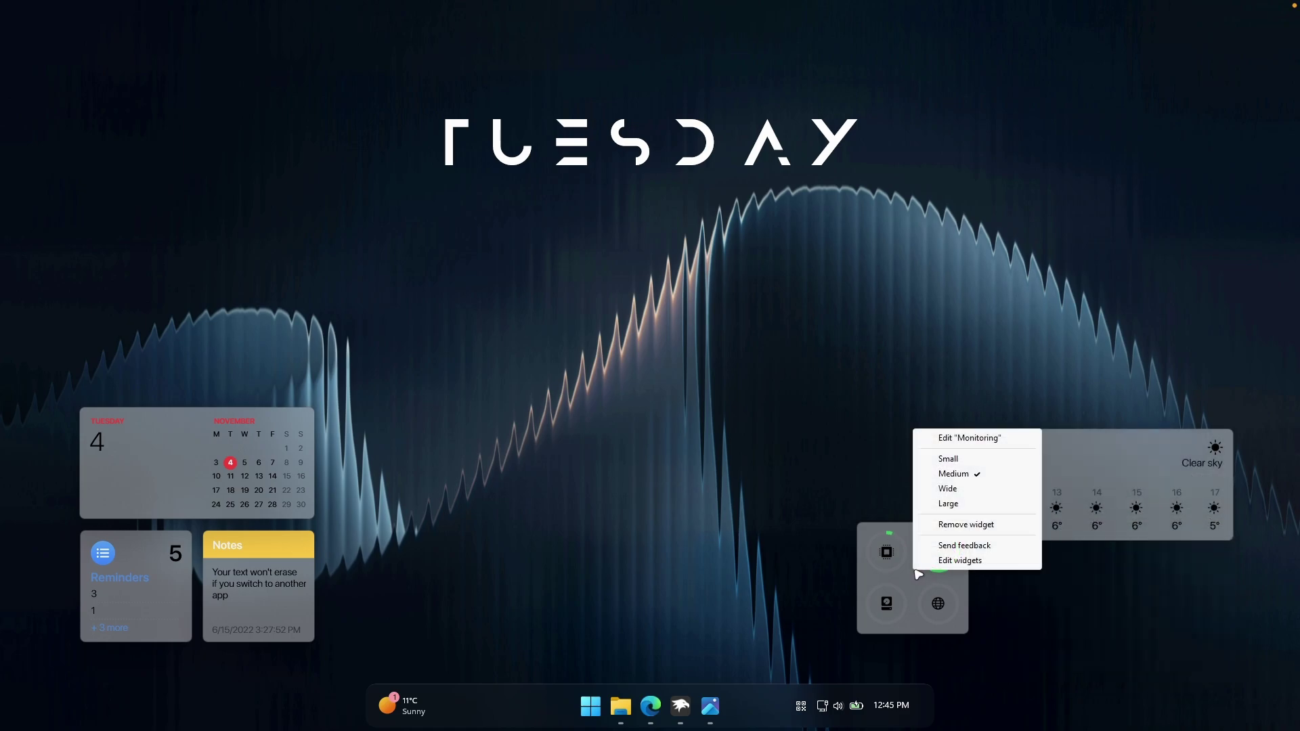
left_click(961, 489)
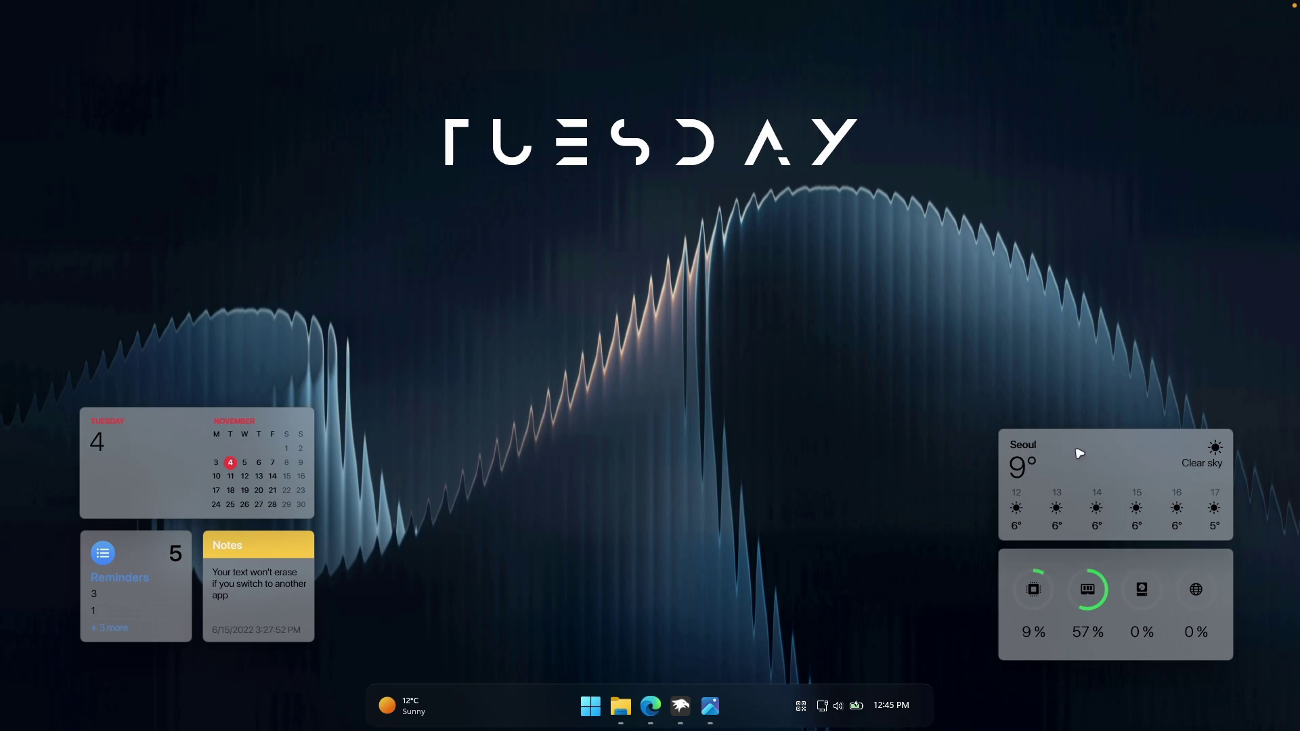
Step: Set the Weather widget's city to London and save the widget settings
right_click(1083, 459)
left_click(1135, 456)
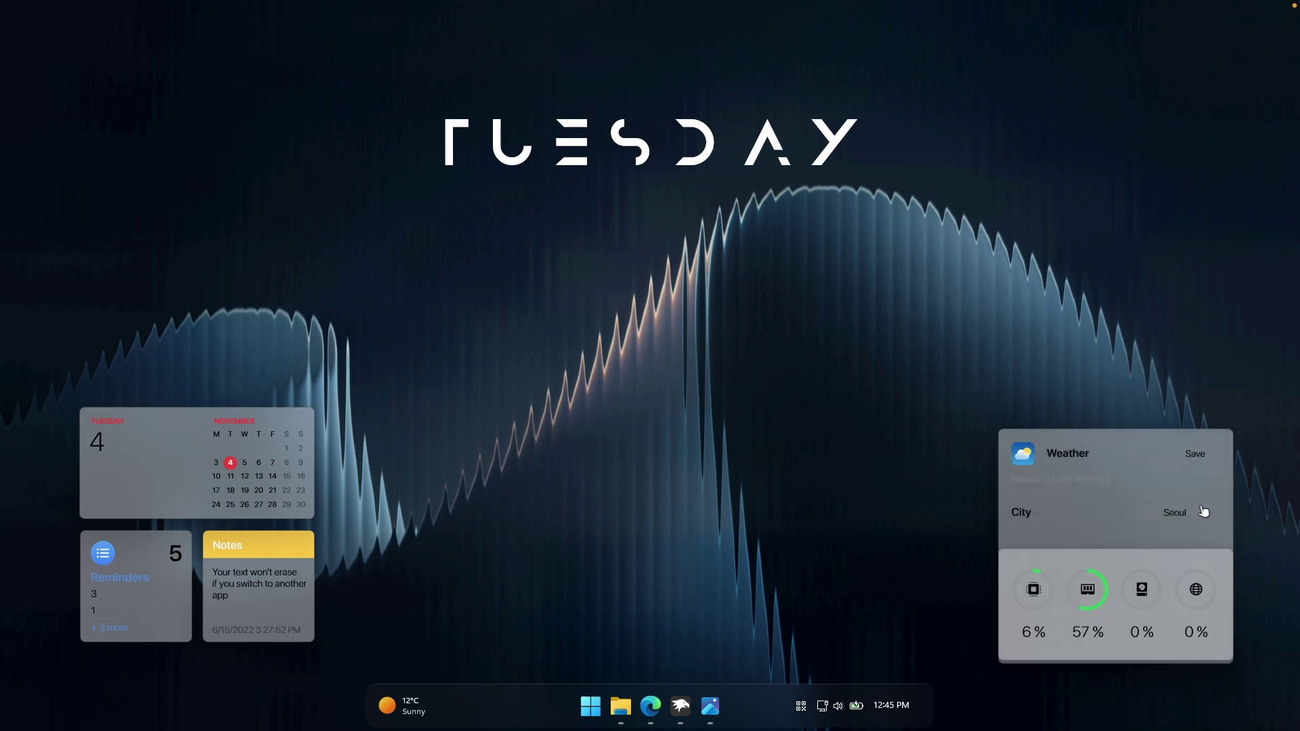
left_click(1180, 511)
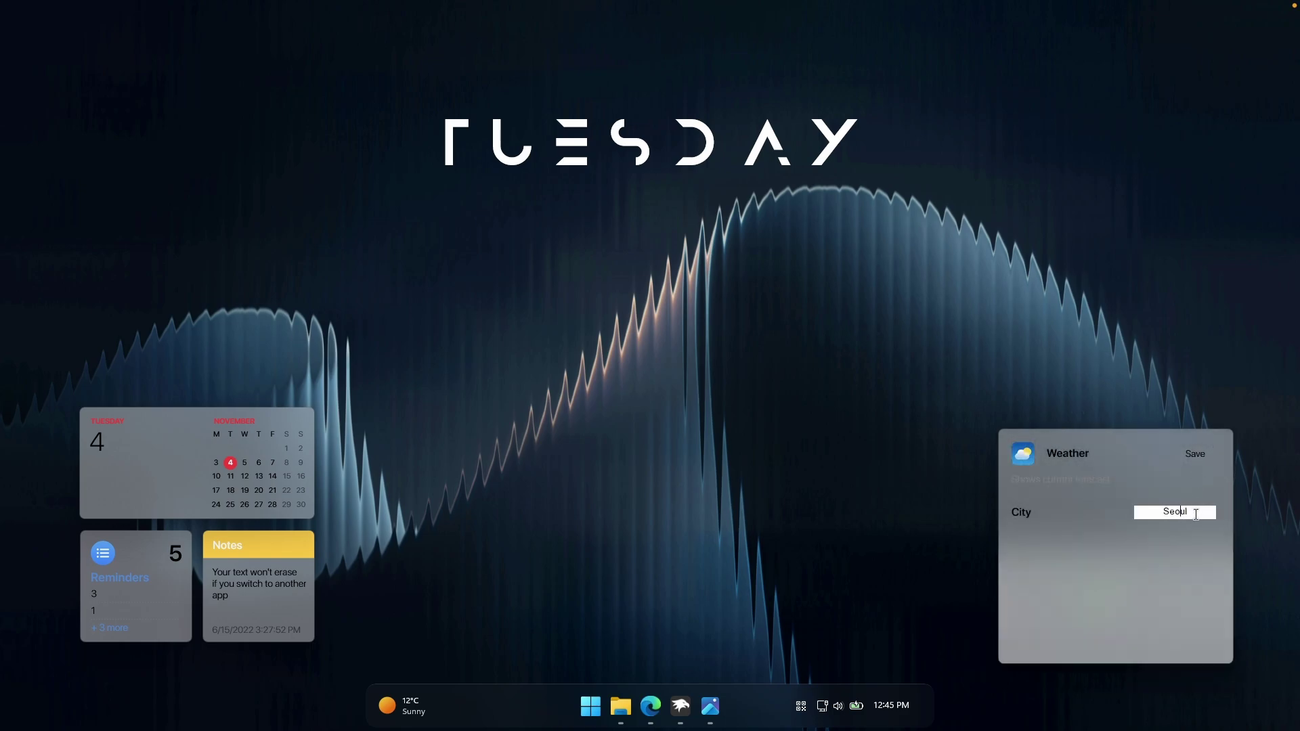
left_click_drag(1196, 515, 1134, 509)
key("Caps_Lock")
type("London")
key("Caps_Lock")
key("Return")
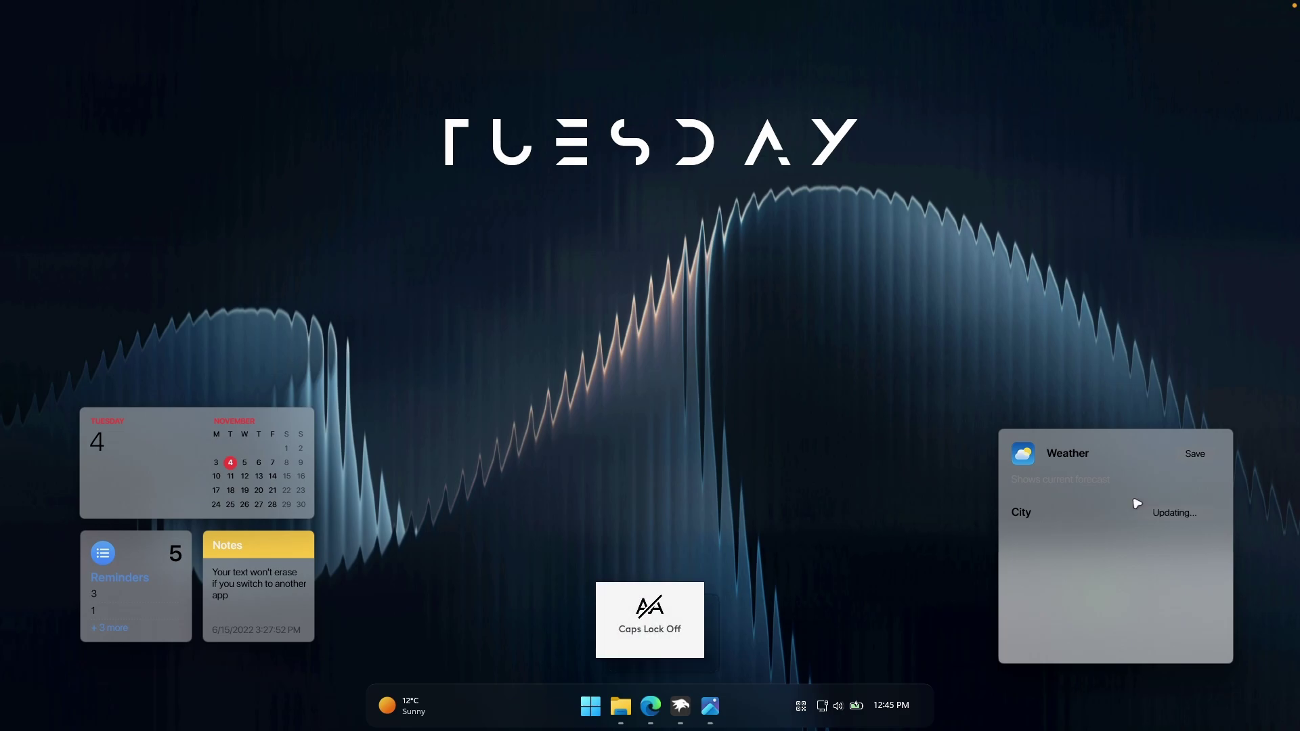
left_click(1195, 456)
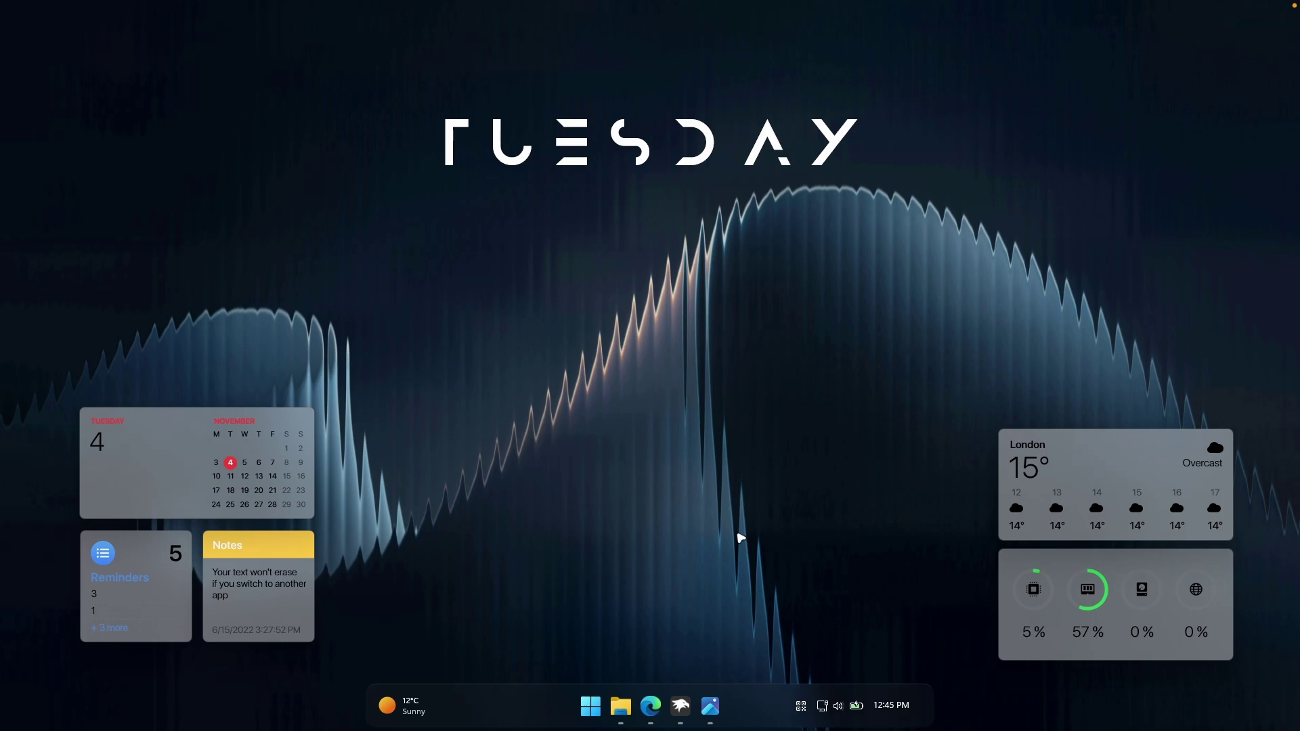
Step: View the Start menu over the customized desktop and close it
left_click(601, 704)
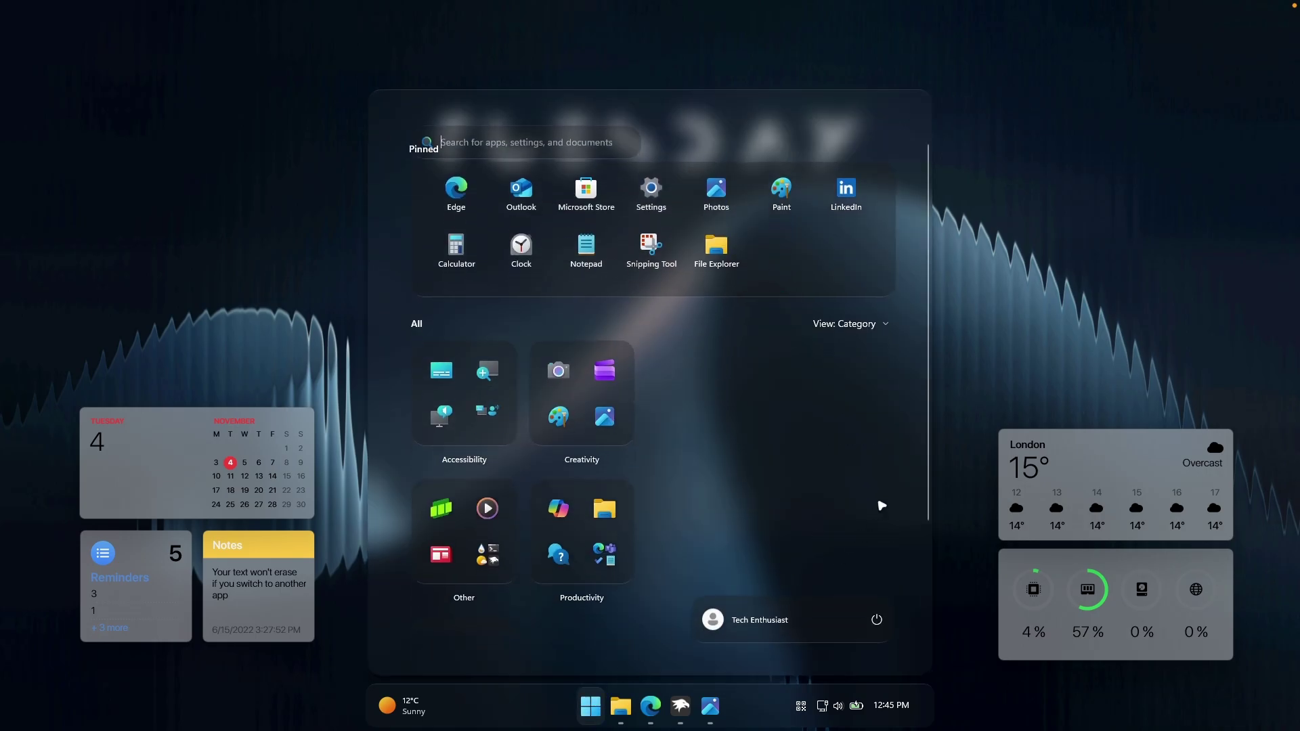
left_click(998, 335)
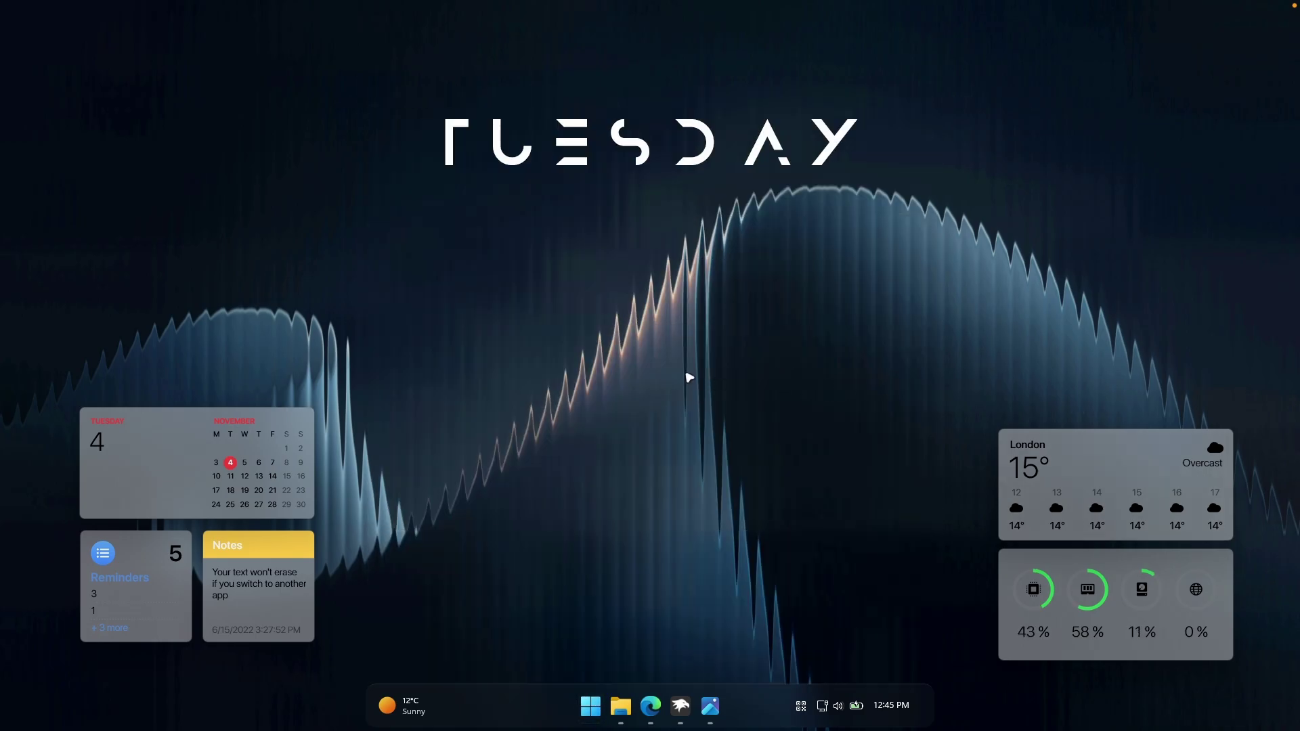